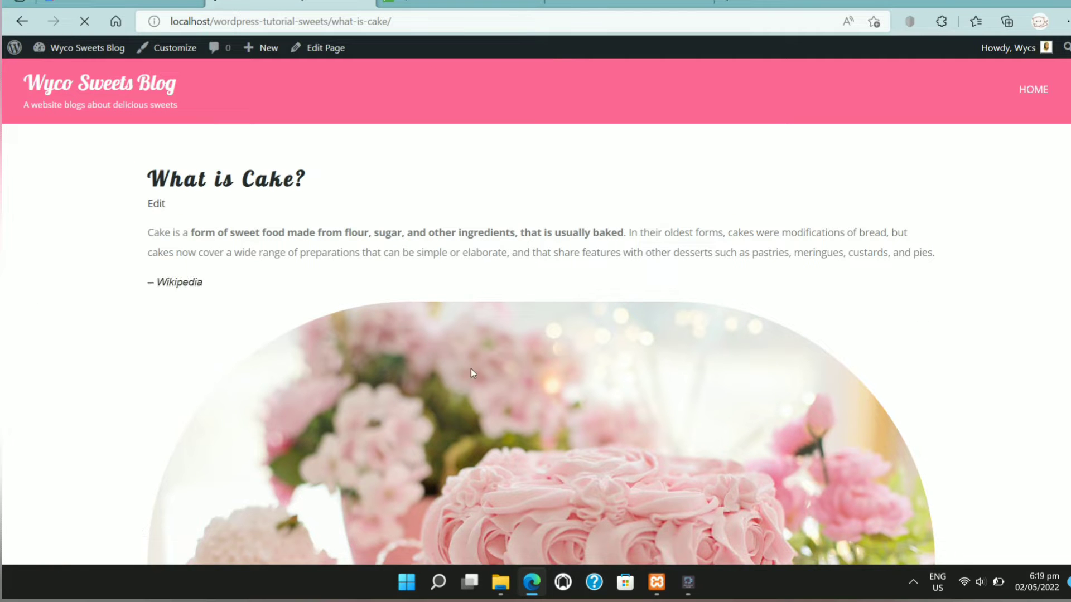
Step: Scroll through the live What is Cake? page to review its quote and rounded cake image
{"action": "scroll", "coordinate": [470, 369], "scroll_direction": "down", "scroll_amount": 6}
{"action": "scroll", "coordinate": [470, 369], "scroll_direction": "up", "scroll_amount": 6}
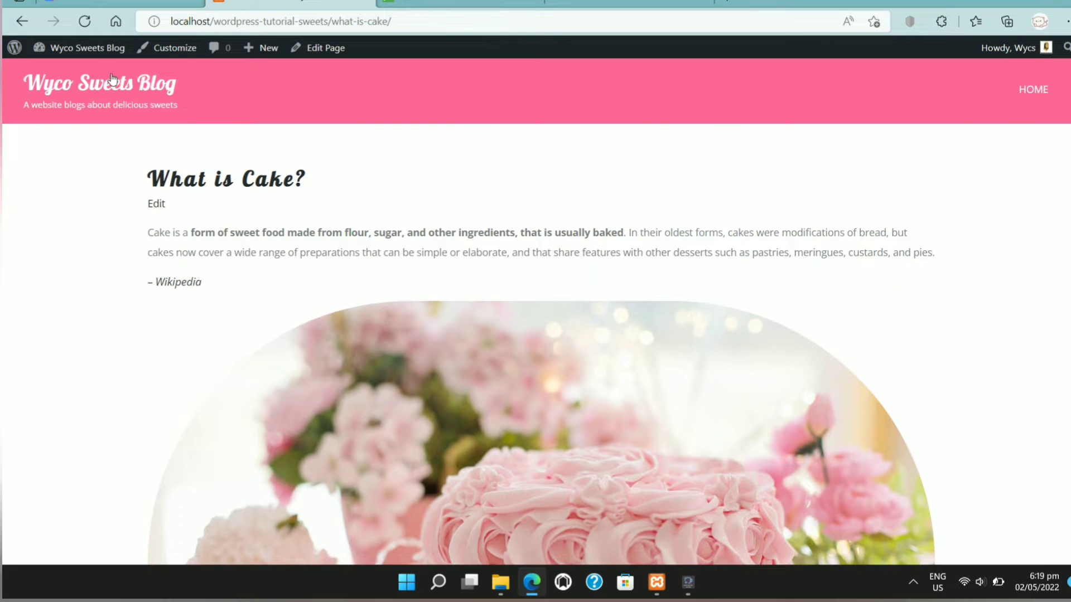
Step: Switch the cake image to the Default rectangular style, update the page, and view it live
{"action": "left_click", "coordinate": [157, 205]}
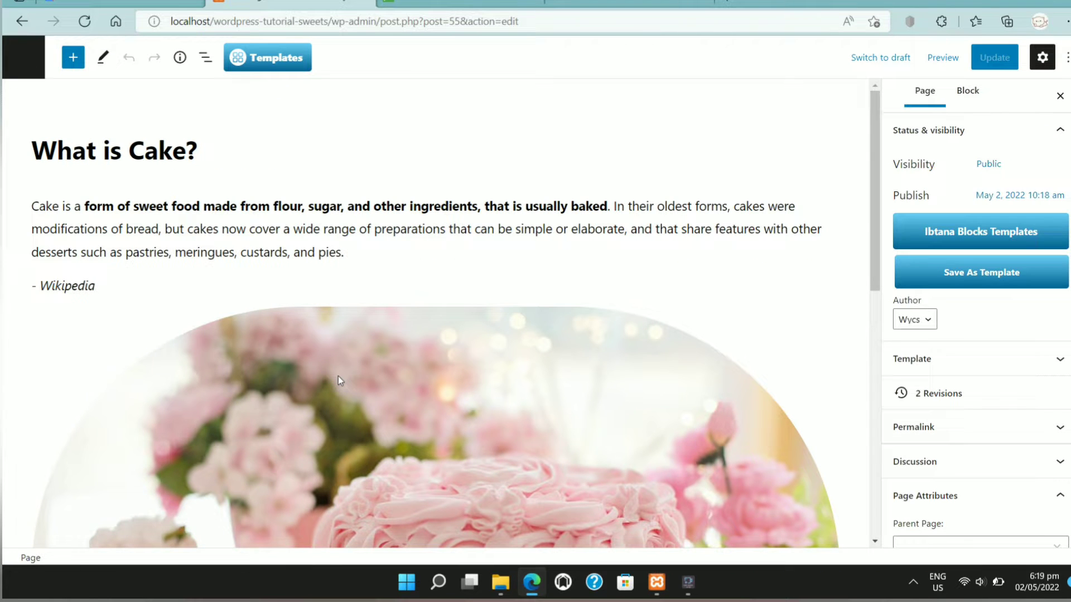
{"action": "left_click", "coordinate": [338, 377]}
{"action": "left_click", "coordinate": [914, 274]}
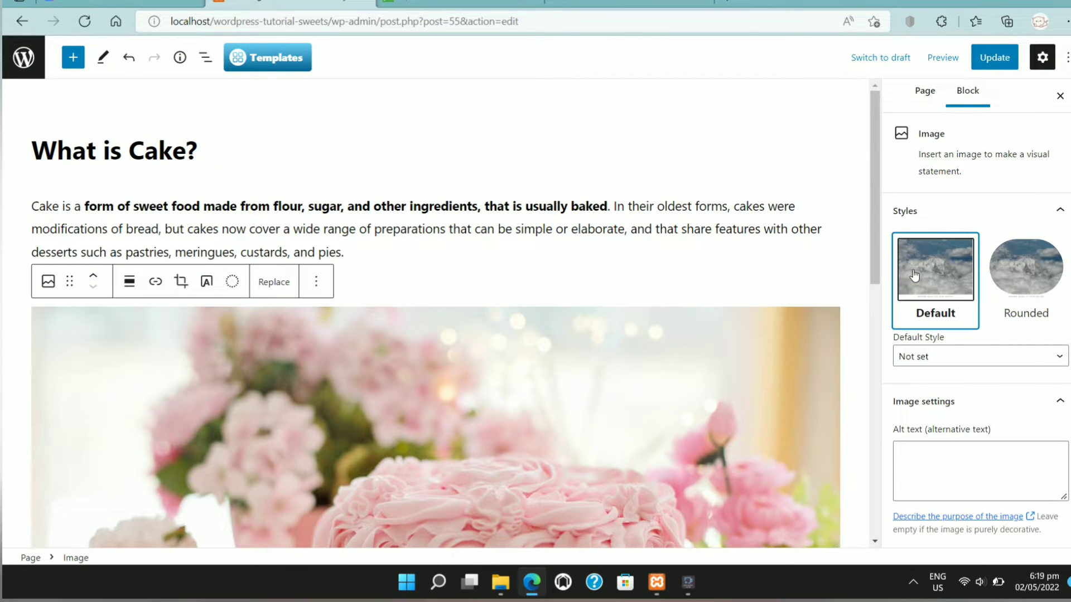
{"action": "left_click", "coordinate": [626, 275]}
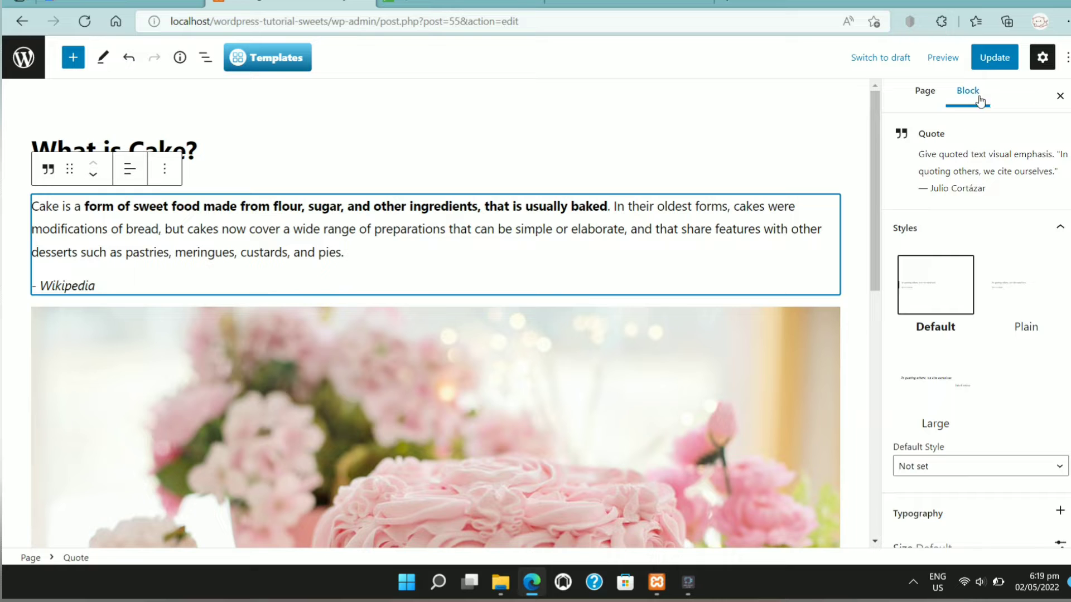
{"action": "left_click", "coordinate": [709, 177]}
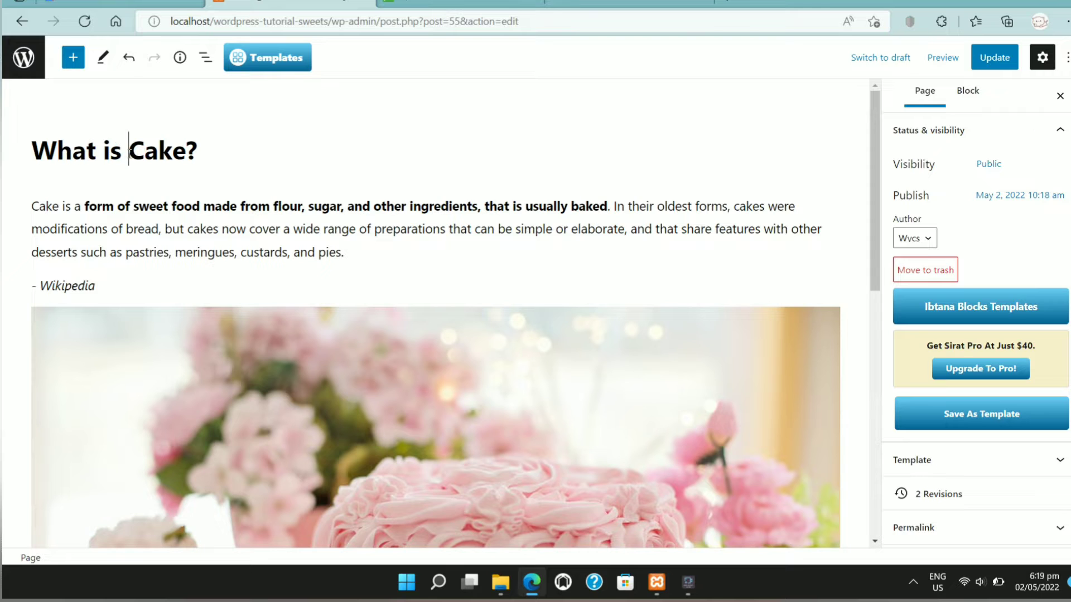
{"action": "left_click", "coordinate": [995, 61]}
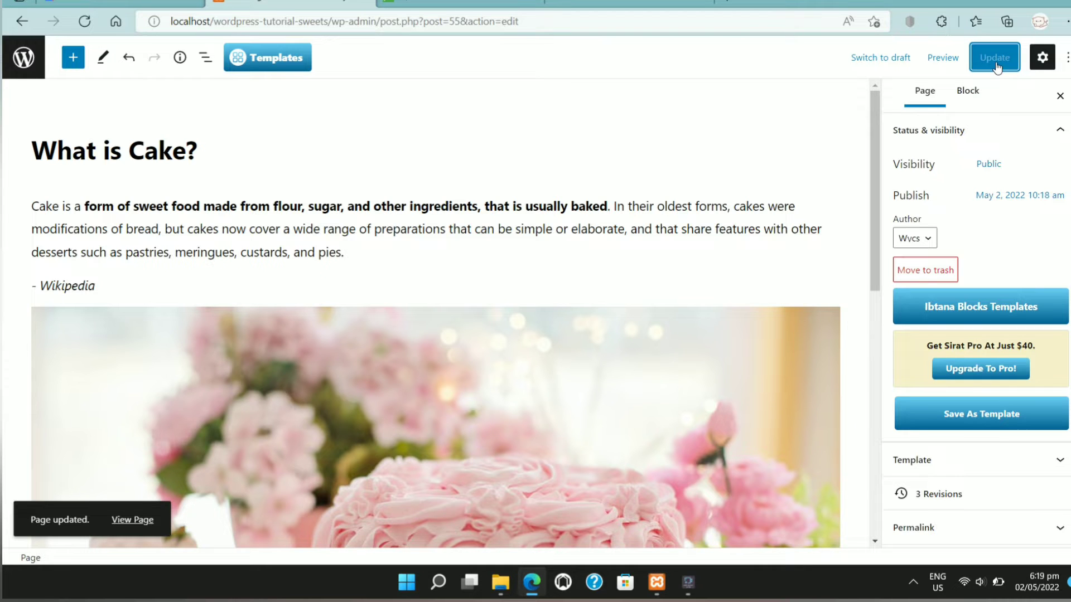
{"action": "left_click", "coordinate": [144, 519]}
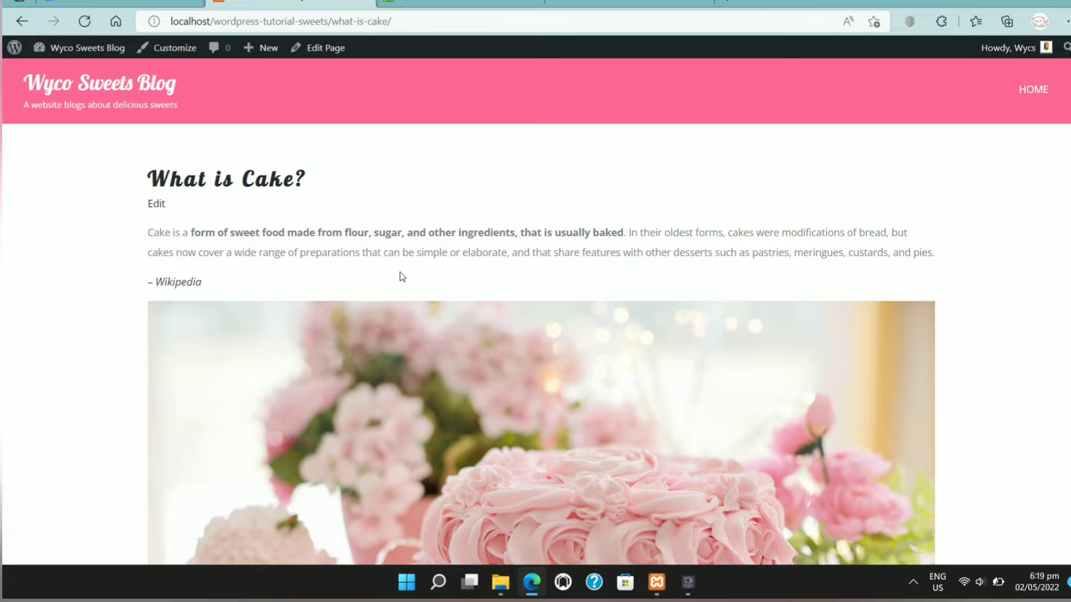
Step: Review the updated cake page, then visit the blog's home page and the admin Dashboard
{"action": "scroll", "coordinate": [400, 273], "scroll_direction": "down", "scroll_amount": 5}
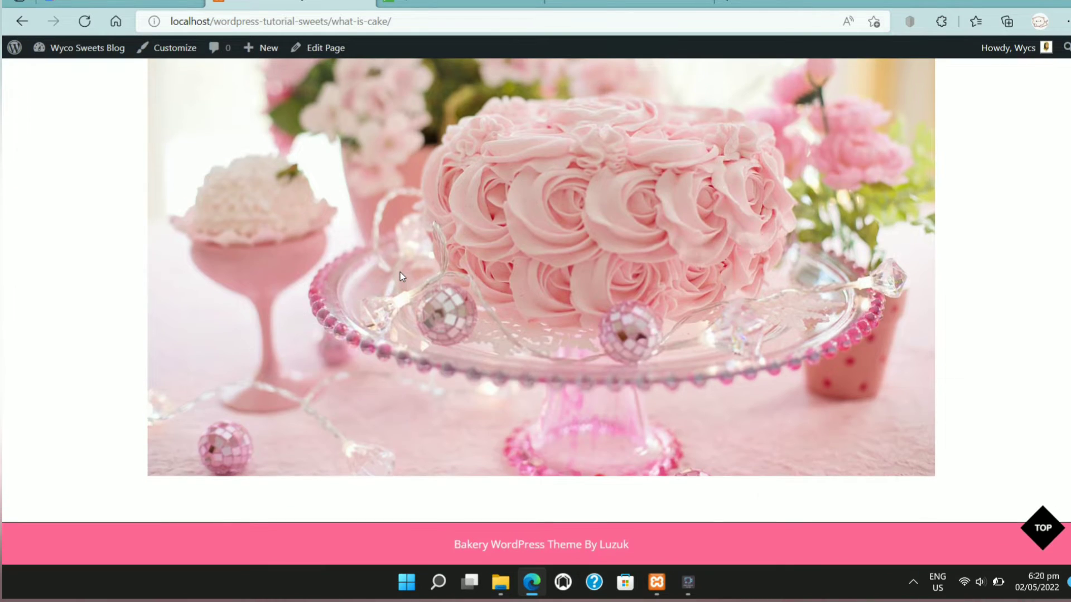
{"action": "scroll", "coordinate": [400, 272], "scroll_direction": "up", "scroll_amount": 5}
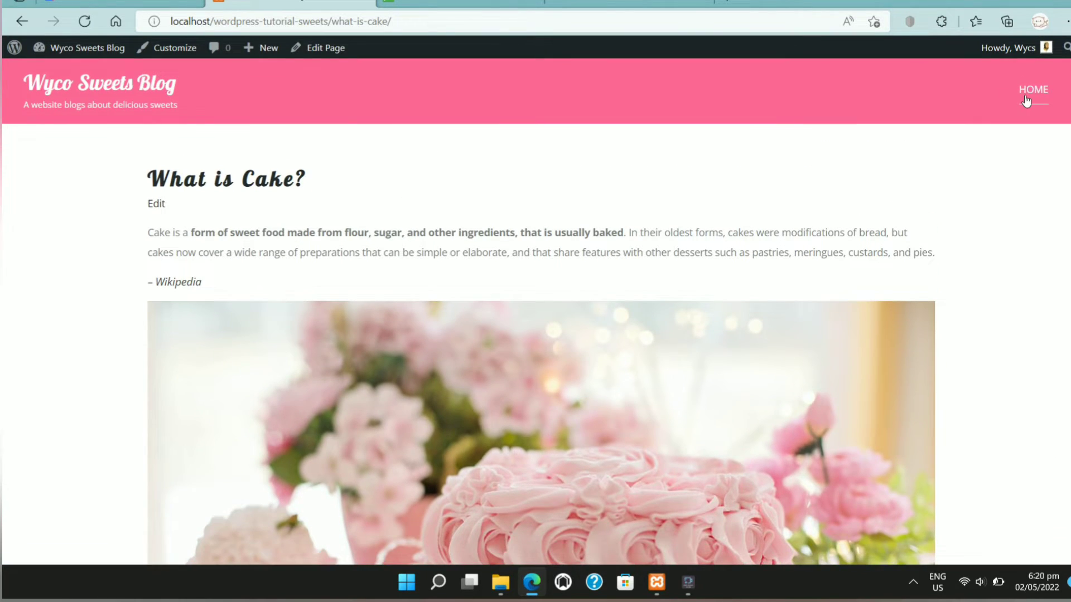
{"action": "left_click", "coordinate": [1026, 100]}
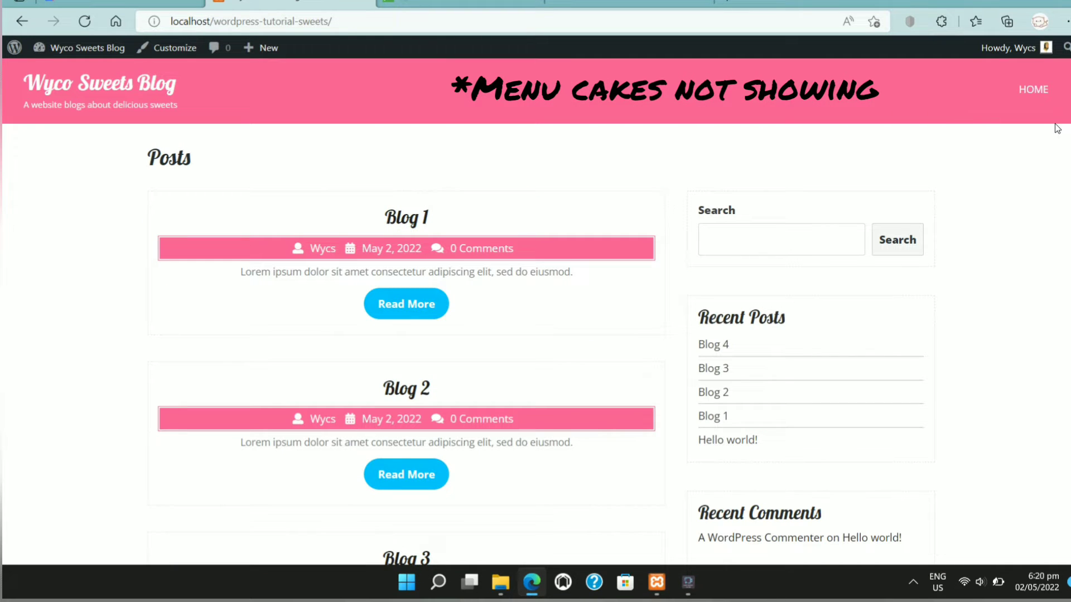
{"action": "left_click", "coordinate": [112, 49]}
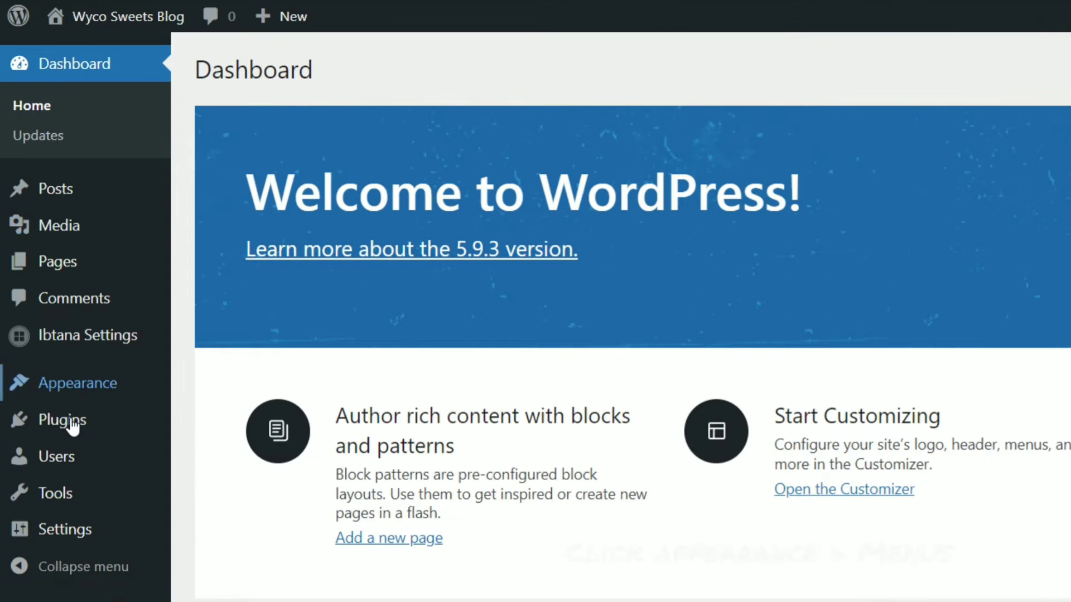
Step: Start a new menu named Sweet-Menu under Appearance > Menus
{"action": "mouse_move", "coordinate": [85, 391]}
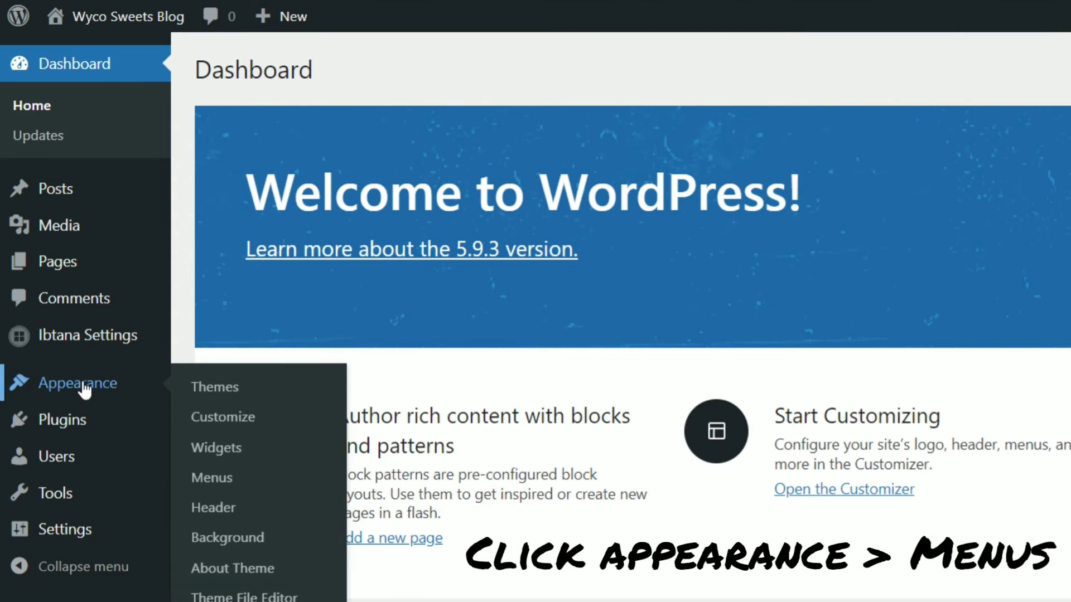
{"action": "left_click", "coordinate": [212, 478]}
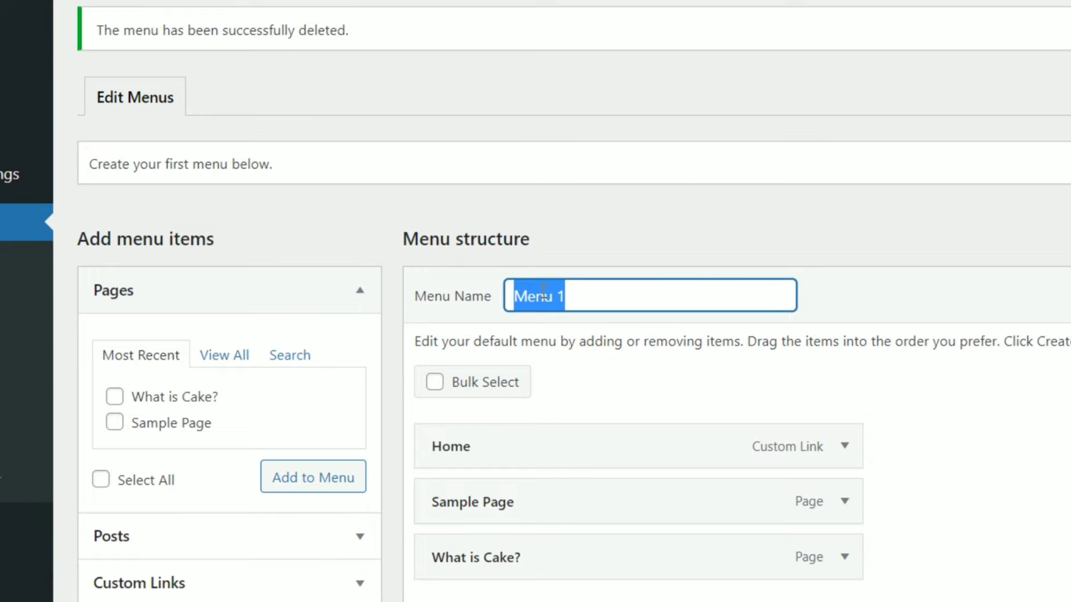
{"action": "type", "text": "Sweet"}
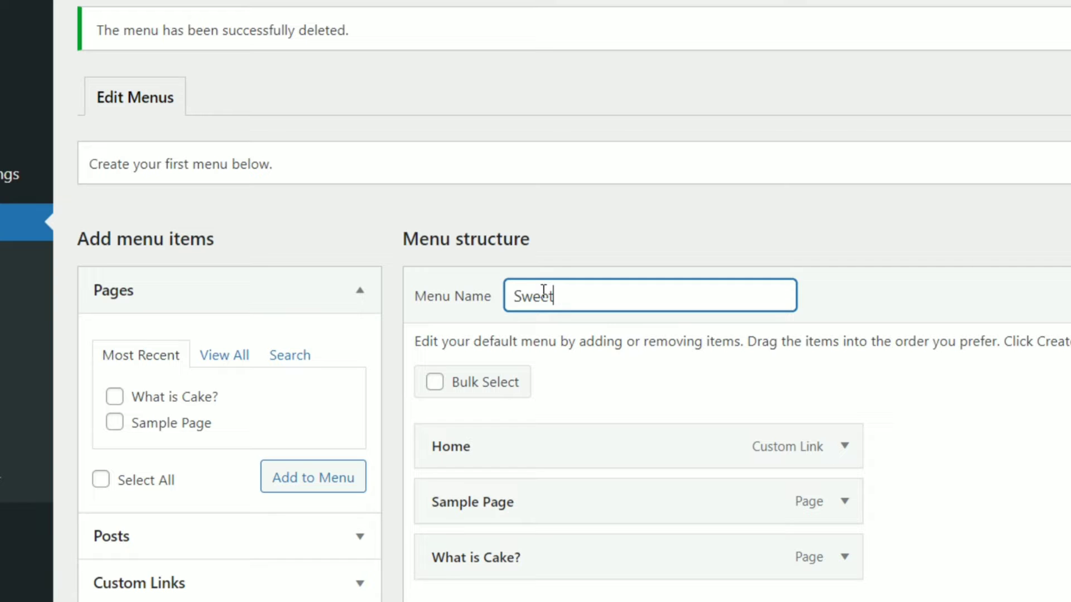
{"action": "type", "text": "-m"}
{"action": "left_click", "coordinate": [882, 306]}
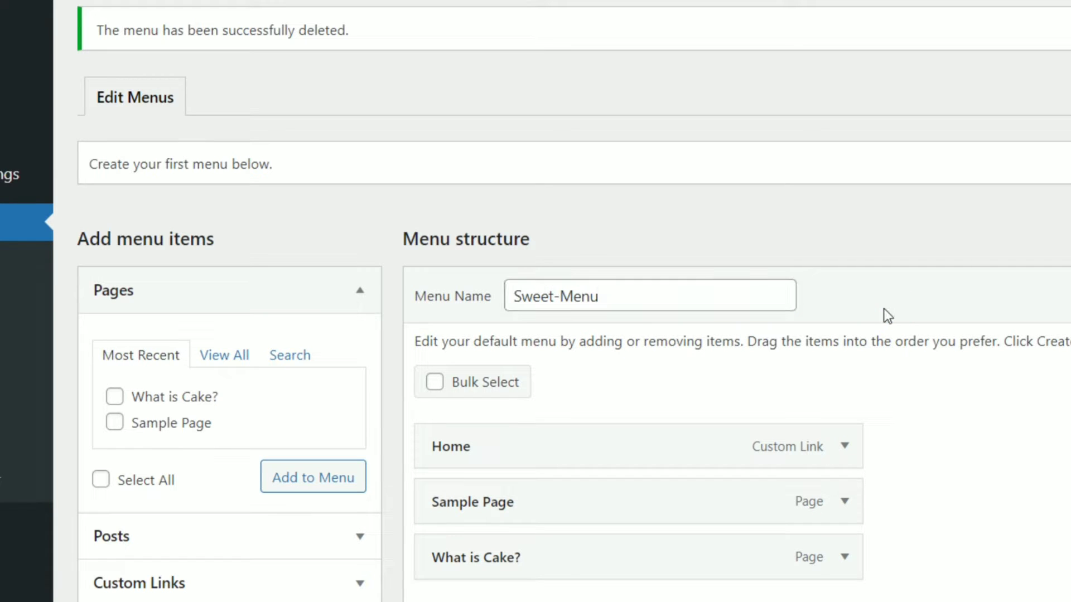
Step: Remove Sample Page so only Home and What is Cake? remain, then create the menu as Primary
{"action": "scroll", "coordinate": [765, 306], "scroll_direction": "down", "scroll_amount": 2}
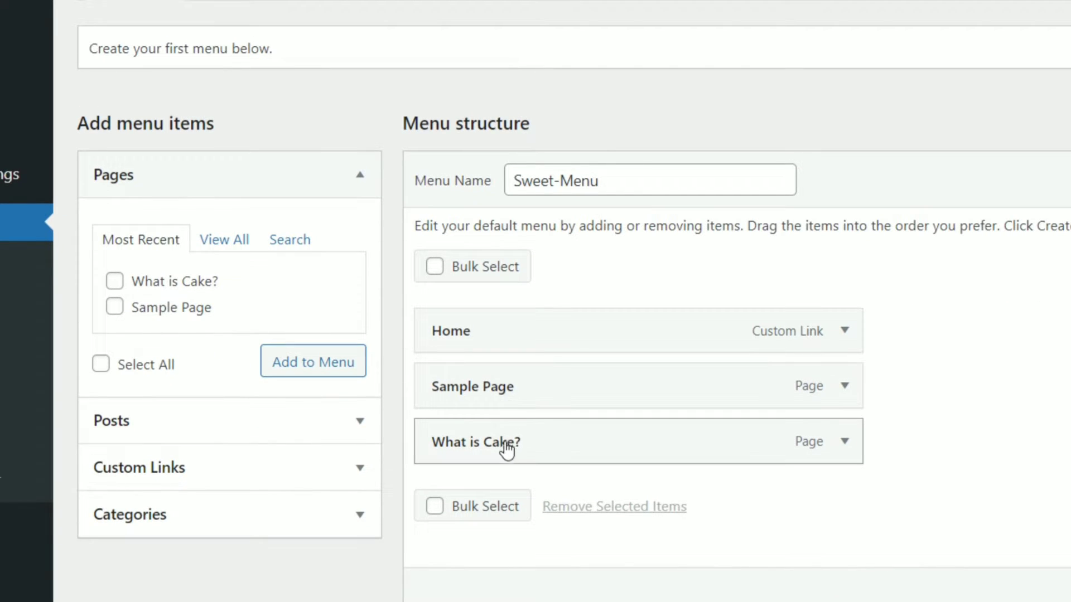
{"action": "left_click", "coordinate": [505, 444]}
{"action": "left_click", "coordinate": [844, 388]}
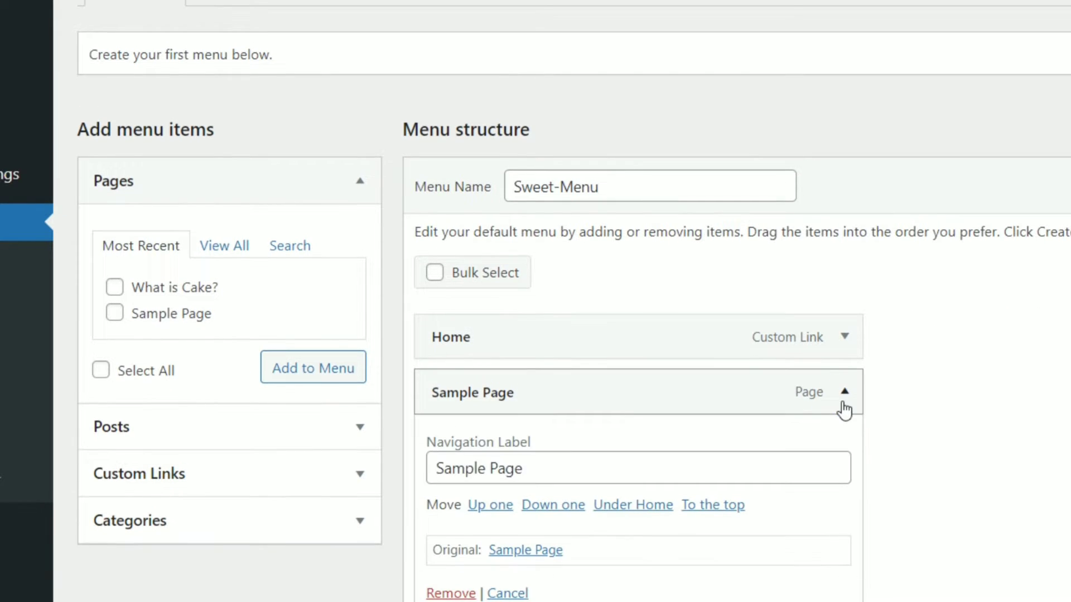
{"action": "left_click", "coordinate": [459, 594]}
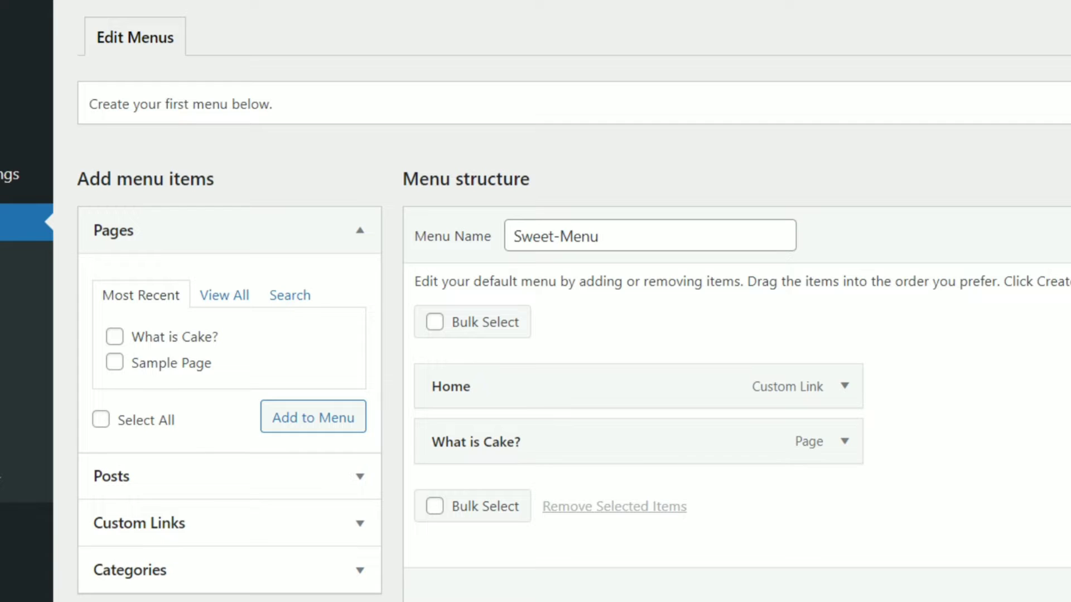
{"action": "left_click", "coordinate": [1015, 496]}
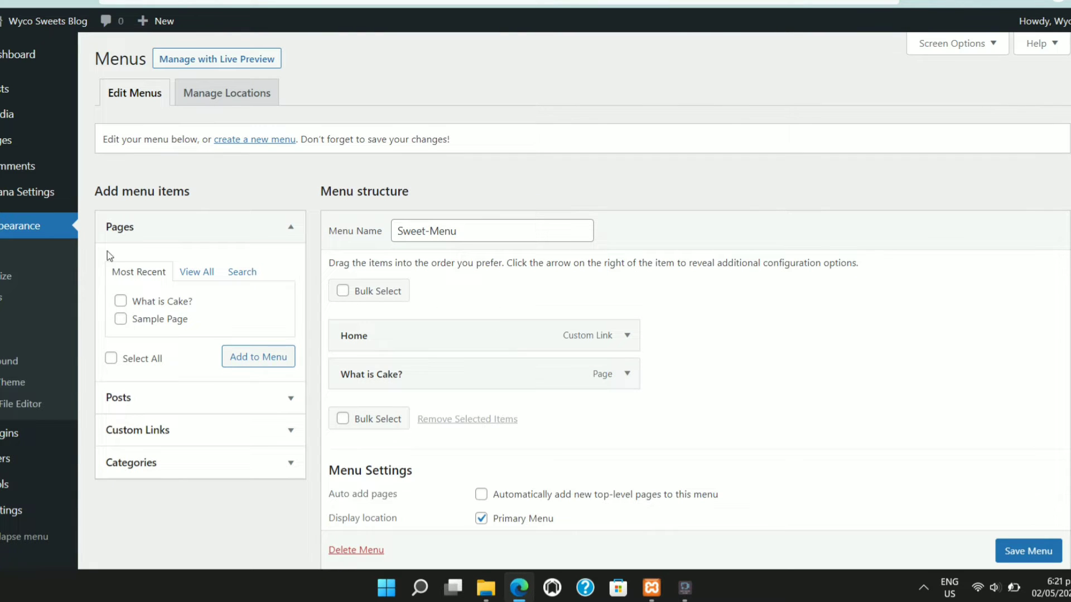
{"action": "left_click", "coordinate": [57, 20]}
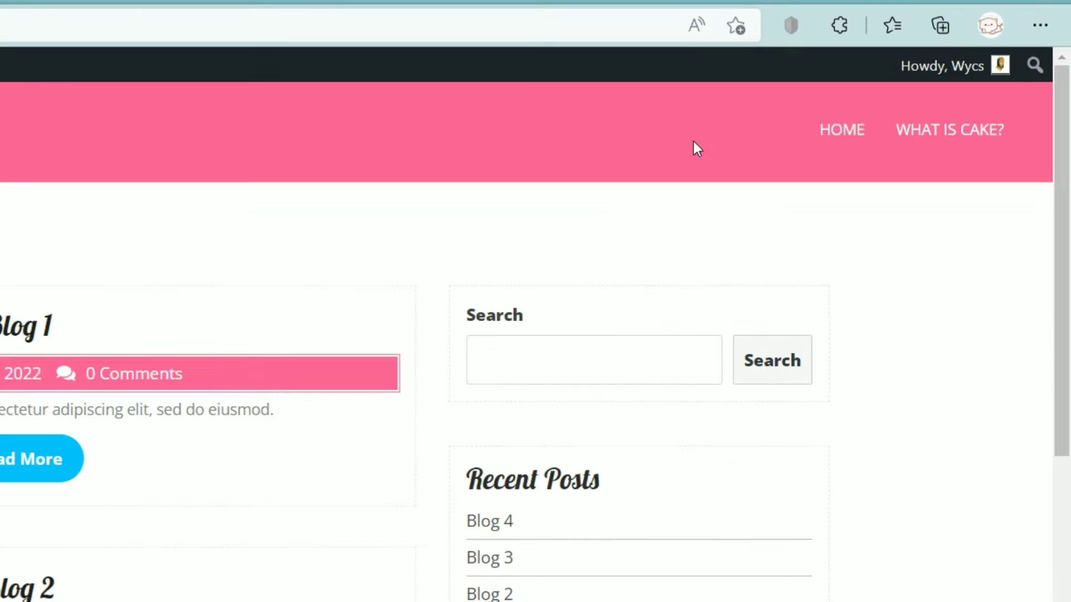
Step: Follow the WHAT IS CAKE? menu link on the live site and scroll through the page
{"action": "left_click", "coordinate": [941, 135]}
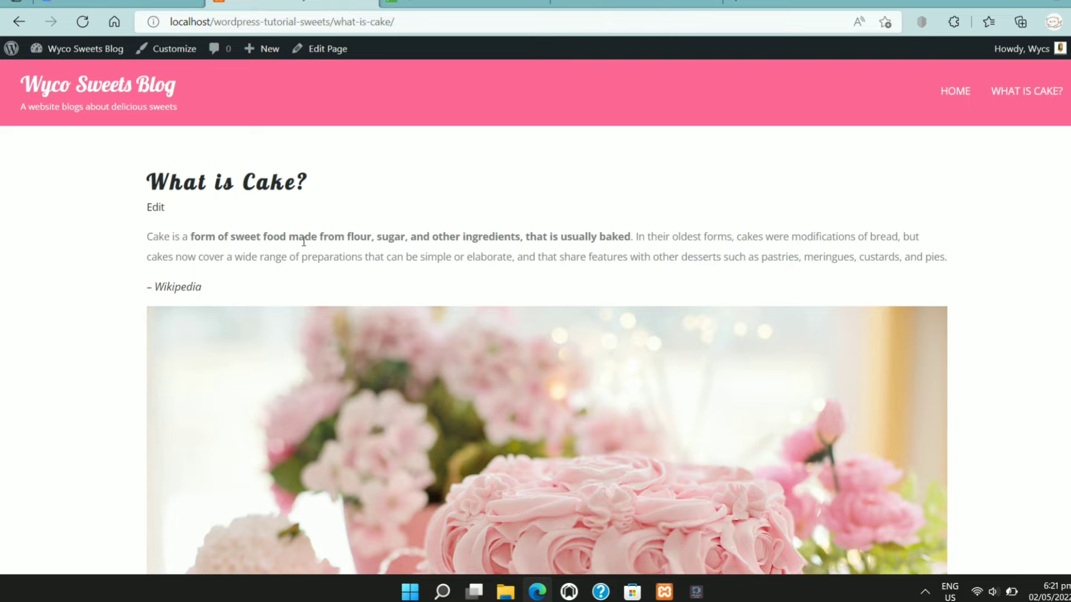
{"action": "scroll", "coordinate": [781, 326], "scroll_direction": "down", "scroll_amount": 6}
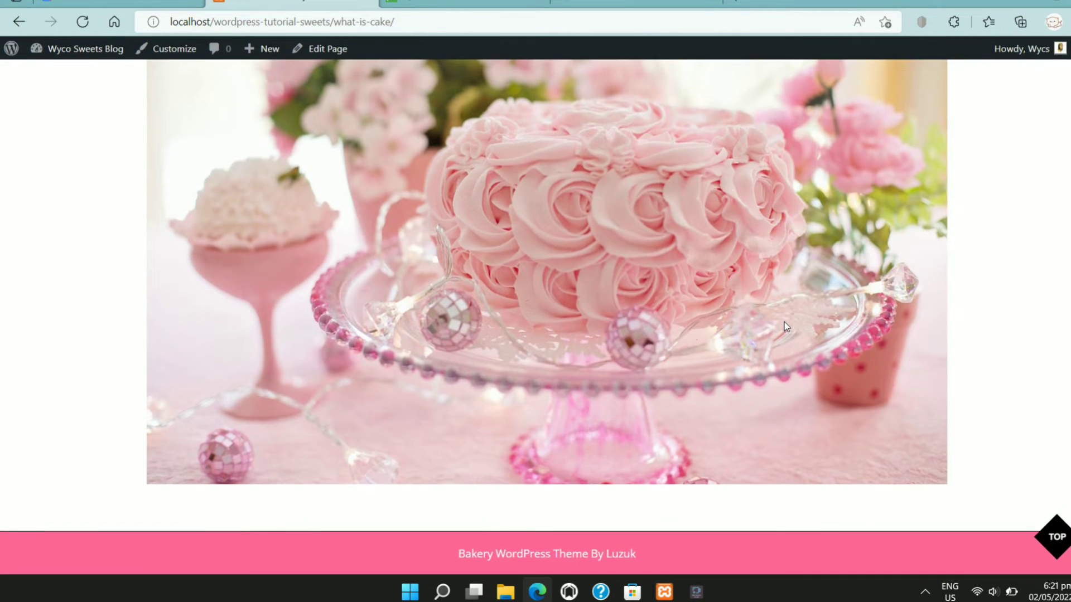
{"action": "scroll", "coordinate": [784, 323], "scroll_direction": "up", "scroll_amount": 3}
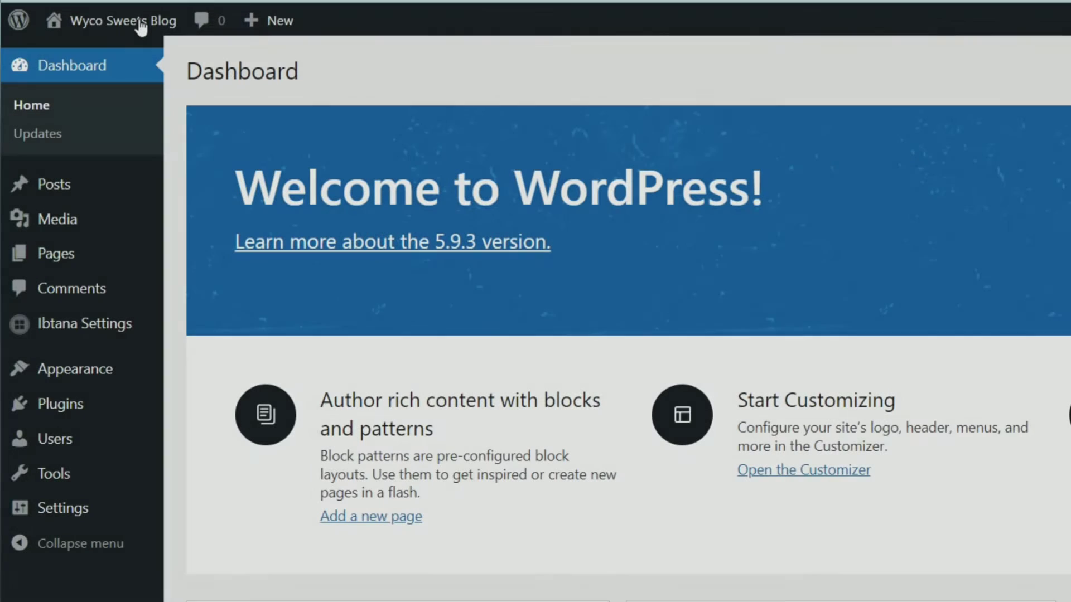
Step: Create a new page titled 'What is Cupcake?' and place the cursor in its first block
{"action": "mouse_move", "coordinate": [96, 267]}
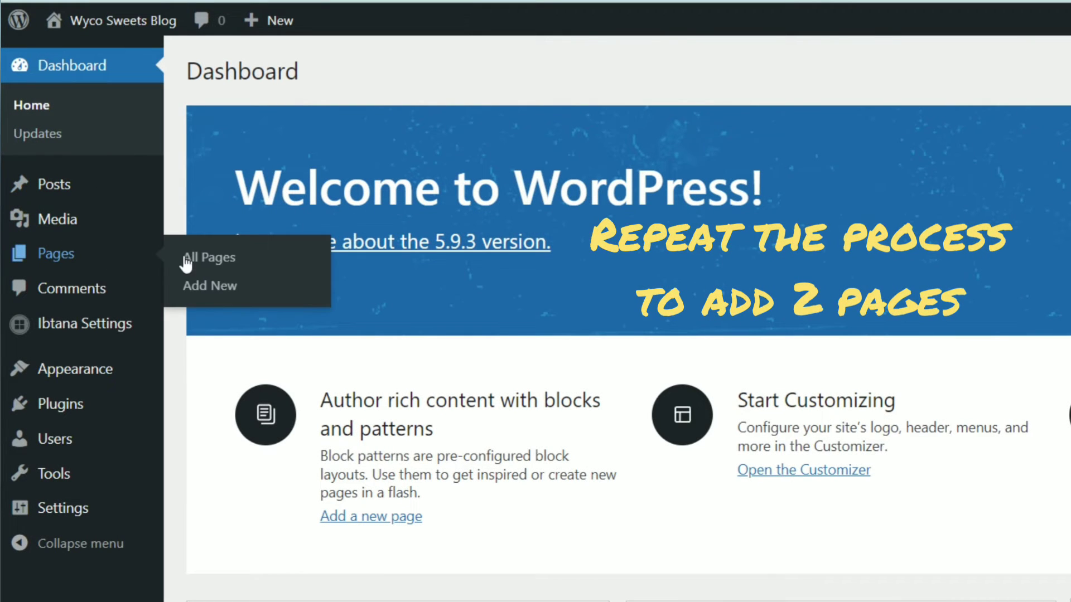
{"action": "left_click", "coordinate": [202, 287]}
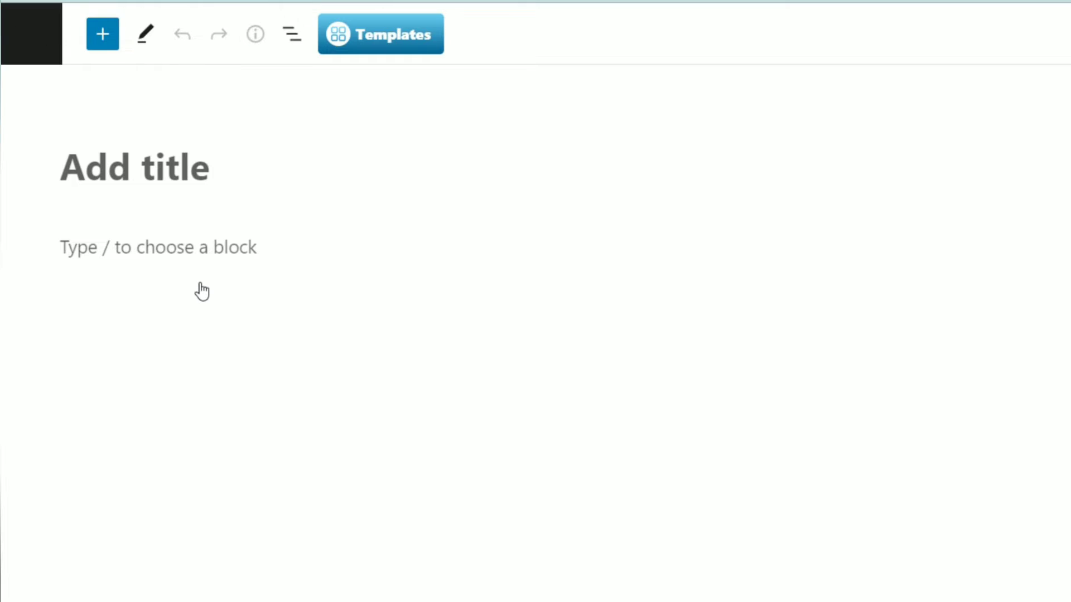
{"action": "type", "text": "W"}
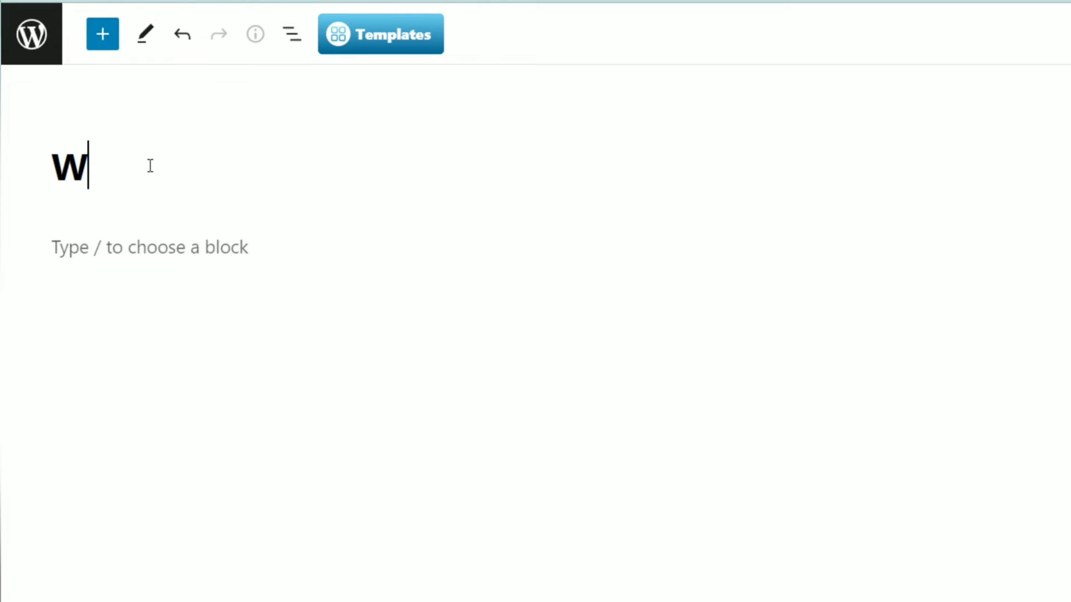
{"action": "type", "text": "hat is C"}
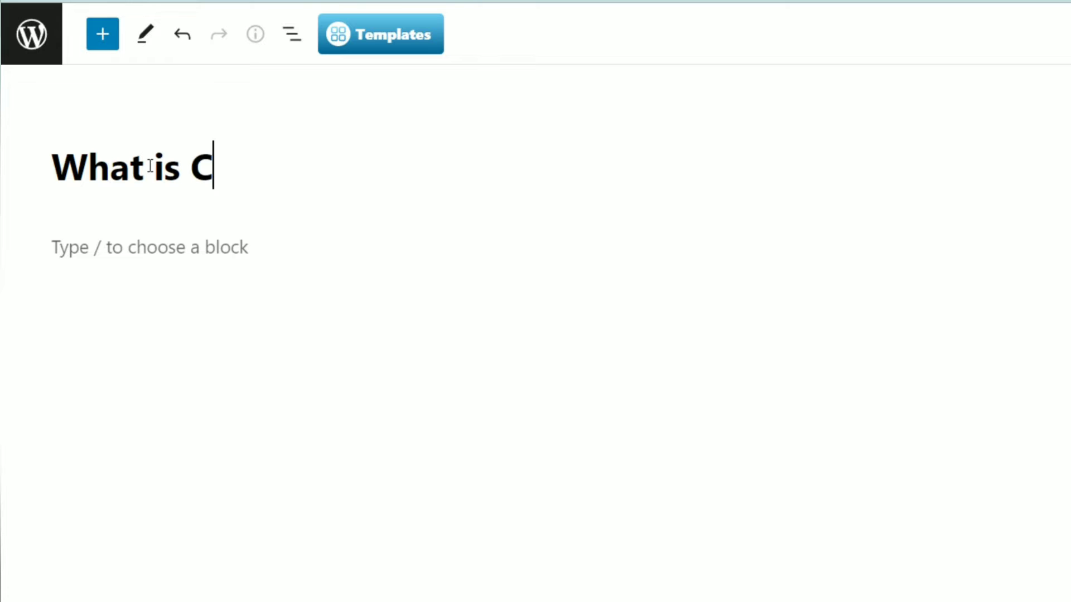
{"action": "type", "text": "upcake?"}
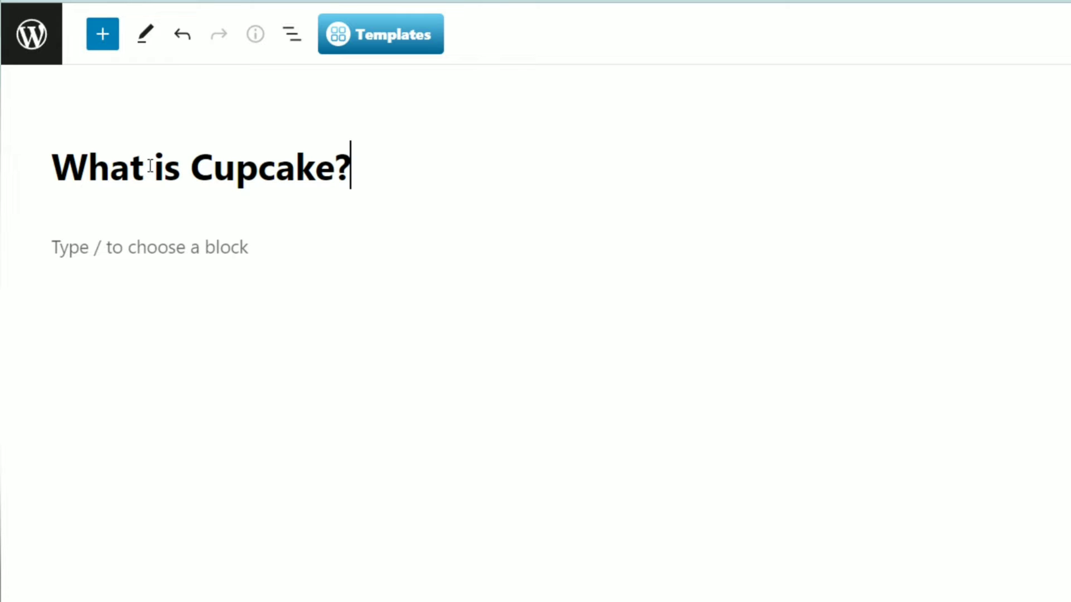
{"action": "left_click", "coordinate": [223, 246]}
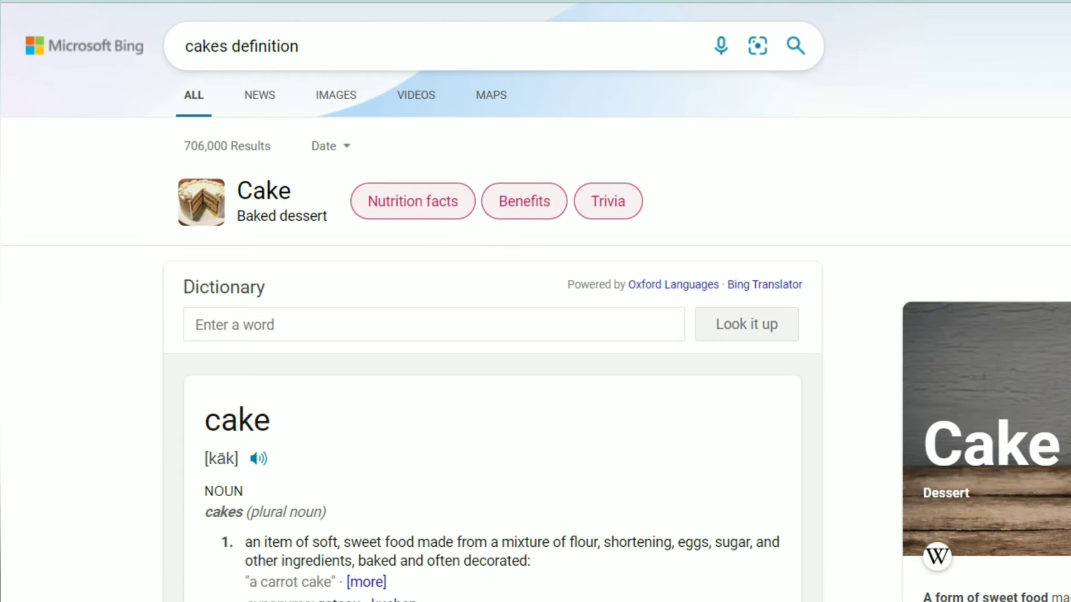
Step: Change the Bing search to 'cupcake definition' and run it
{"action": "left_click_drag", "start_coordinate": [227, 44], "coordinate": [167, 49]}
{"action": "type", "text": "cupkae"}
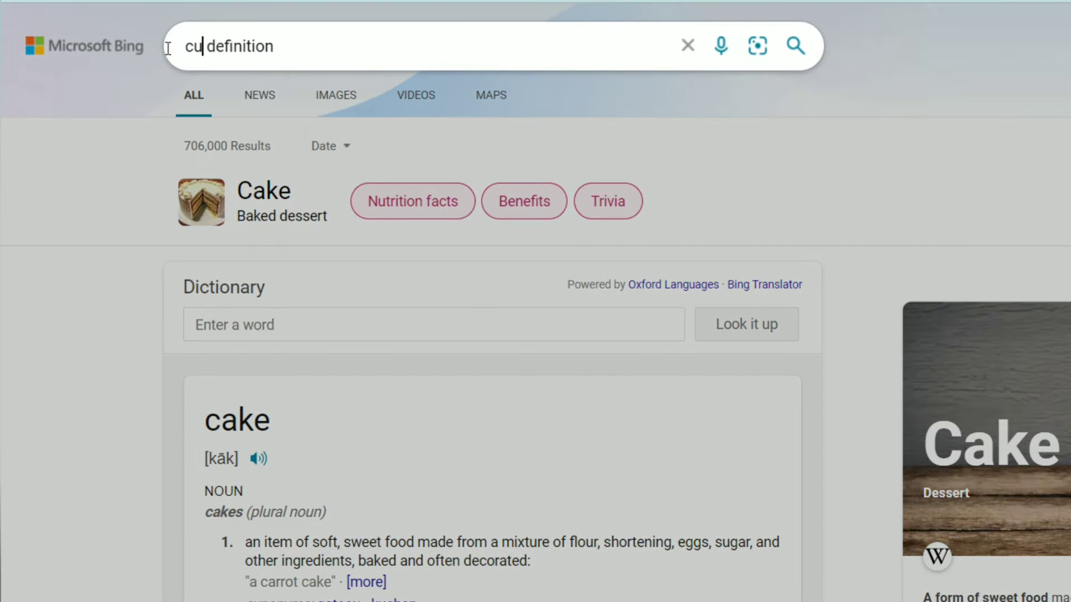
{"action": "key", "text": "BackSpace"}
{"action": "key", "text": "BackSpace"}
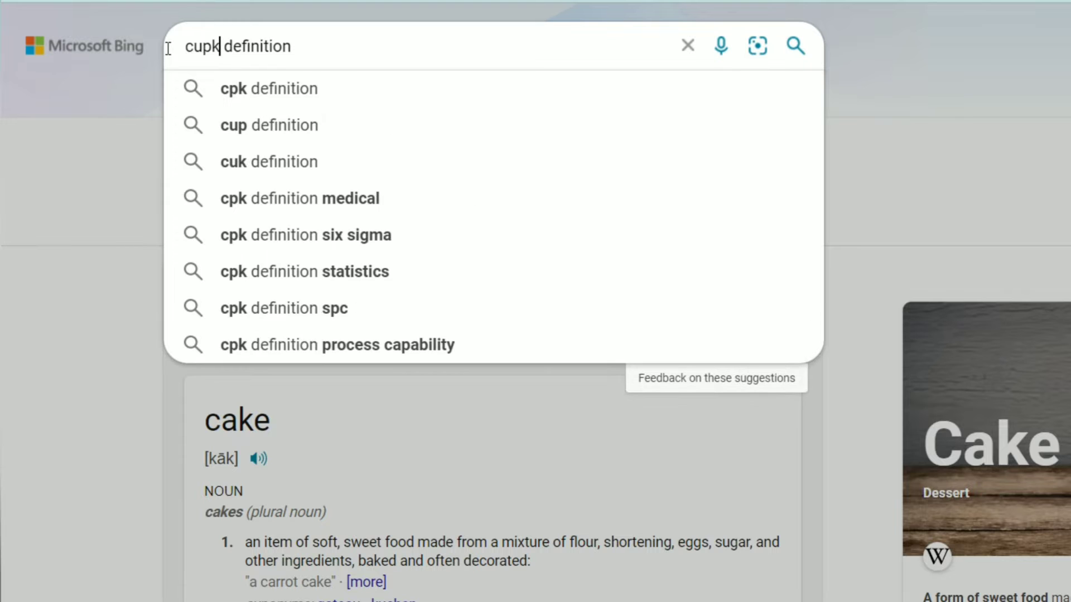
{"action": "key", "text": "BackSpace"}
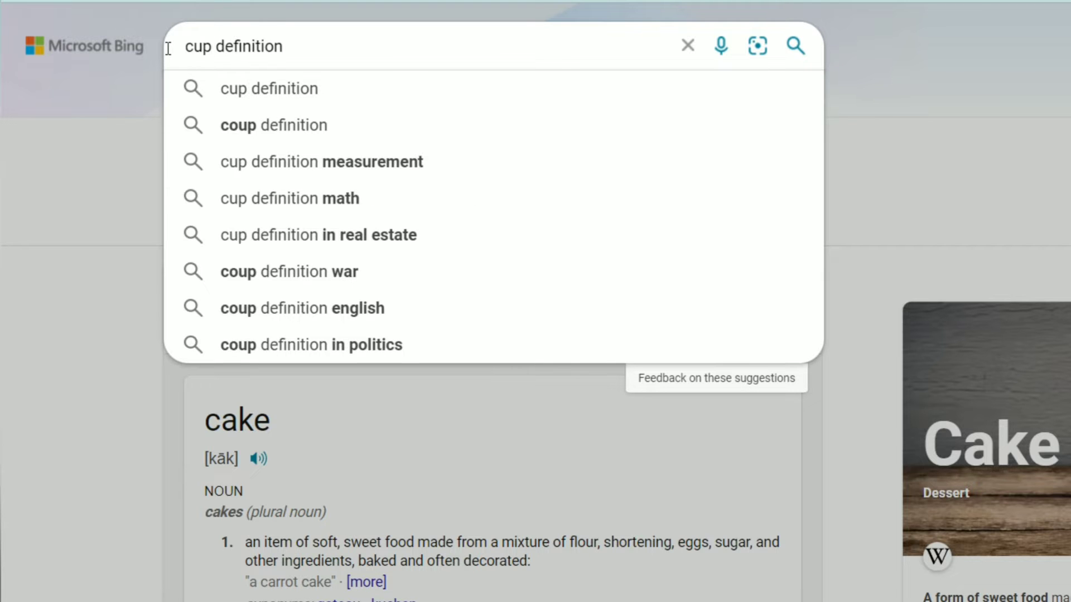
{"action": "type", "text": "ca"}
{"action": "key", "text": "Down"}
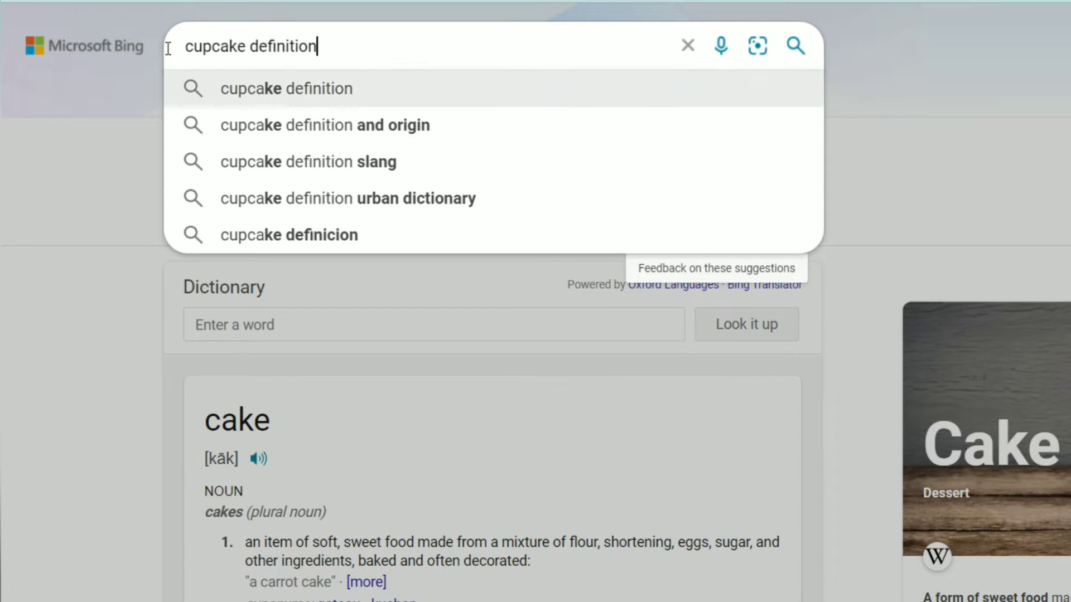
{"action": "key", "text": "Return"}
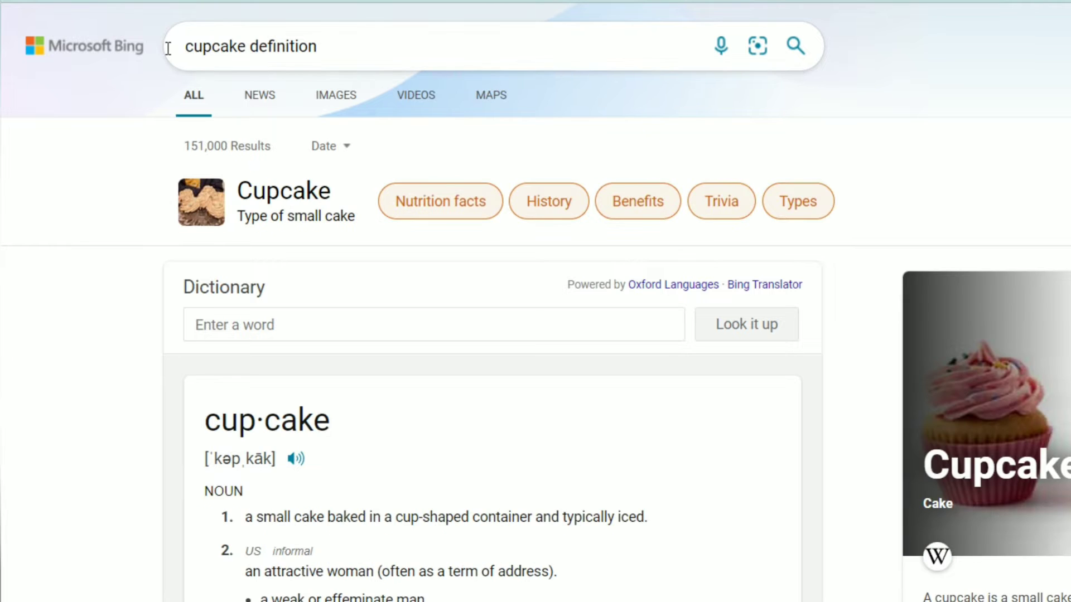
Step: Copy the Wikipedia summary paragraph describing a cupcake
{"action": "scroll", "coordinate": [624, 381], "scroll_direction": "down", "scroll_amount": 5}
{"action": "scroll", "coordinate": [630, 385], "scroll_direction": "down", "scroll_amount": 10}
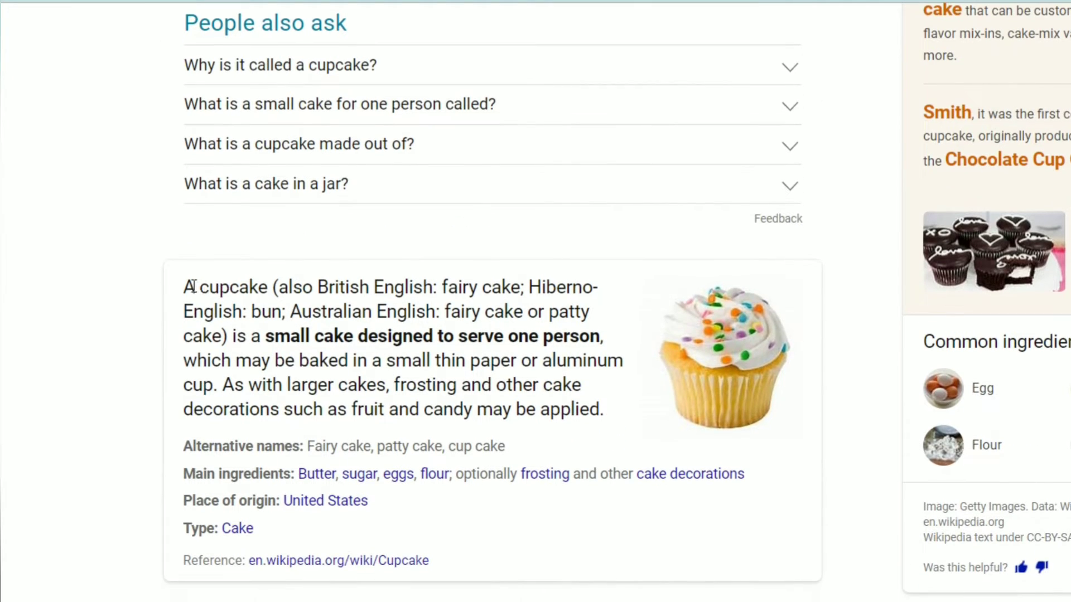
{"action": "left_click_drag", "start_coordinate": [186, 291], "coordinate": [617, 413]}
{"action": "right_click", "coordinate": [446, 358]}
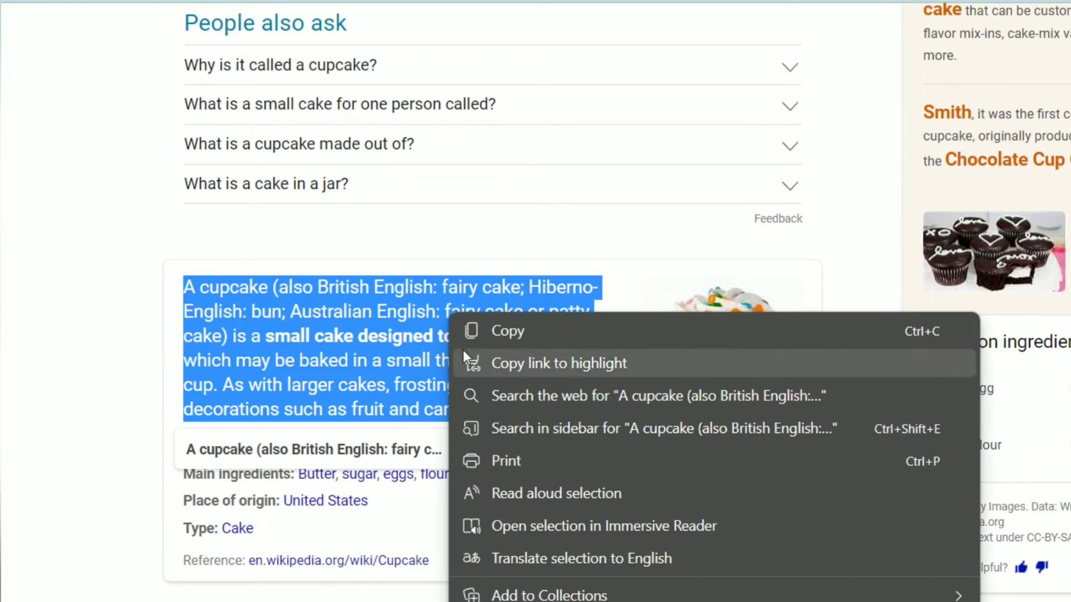
{"action": "left_click", "coordinate": [483, 334]}
{"action": "left_click", "coordinate": [483, 337]}
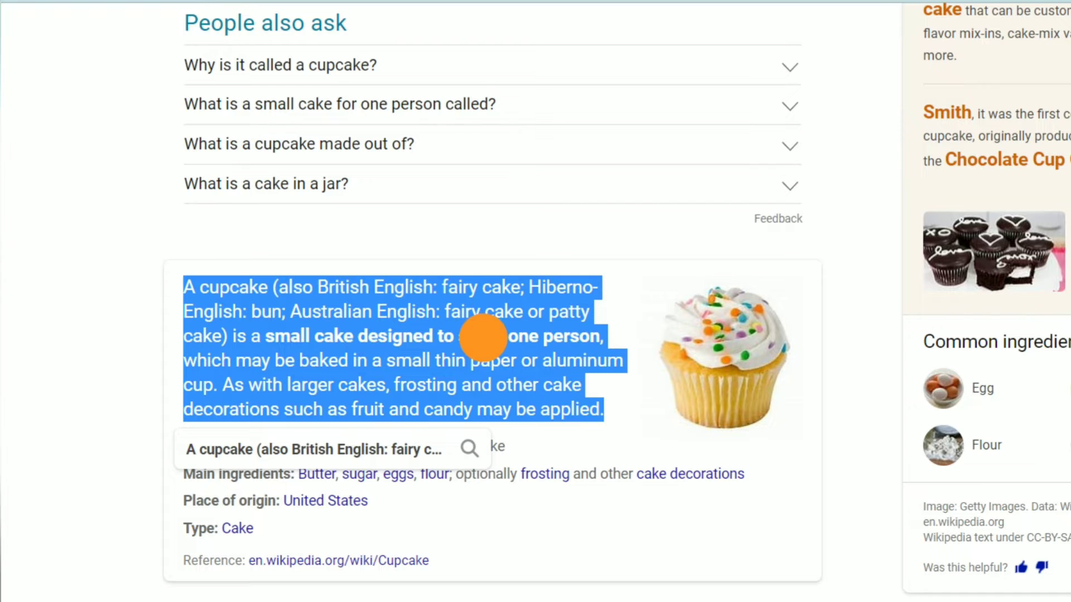
Step: Paste the cupcake paragraph as a quote and replace the image with the uploaded muffins photo
{"action": "key", "text": "alt+Tab"}
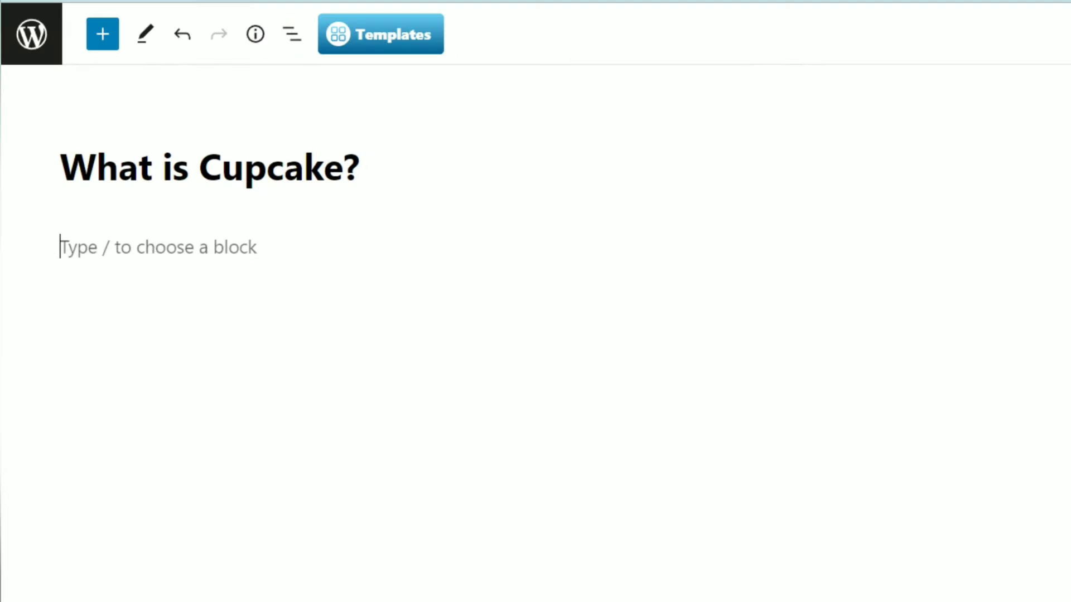
{"action": "key", "text": "ctrl+v"}
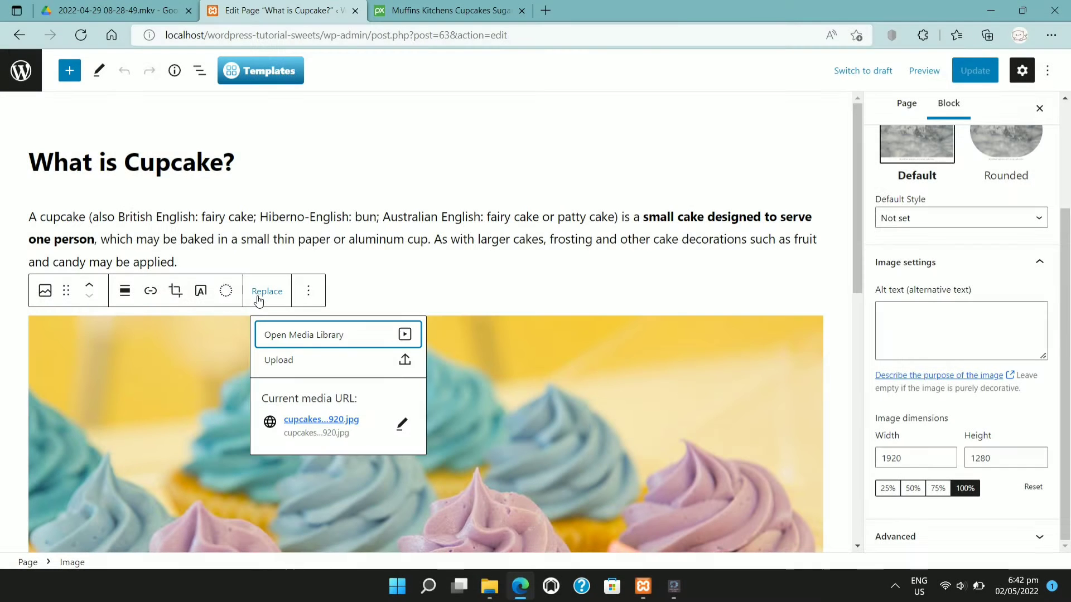
{"action": "left_click", "coordinate": [292, 357]}
{"action": "double_click", "coordinate": [166, 165]}
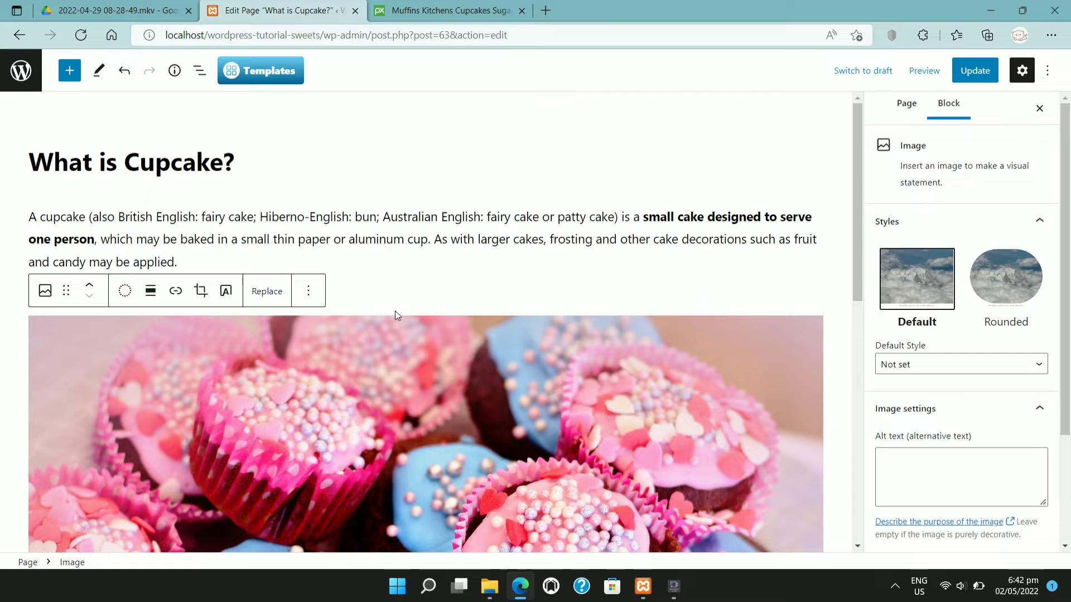
{"action": "left_click", "coordinate": [452, 270]}
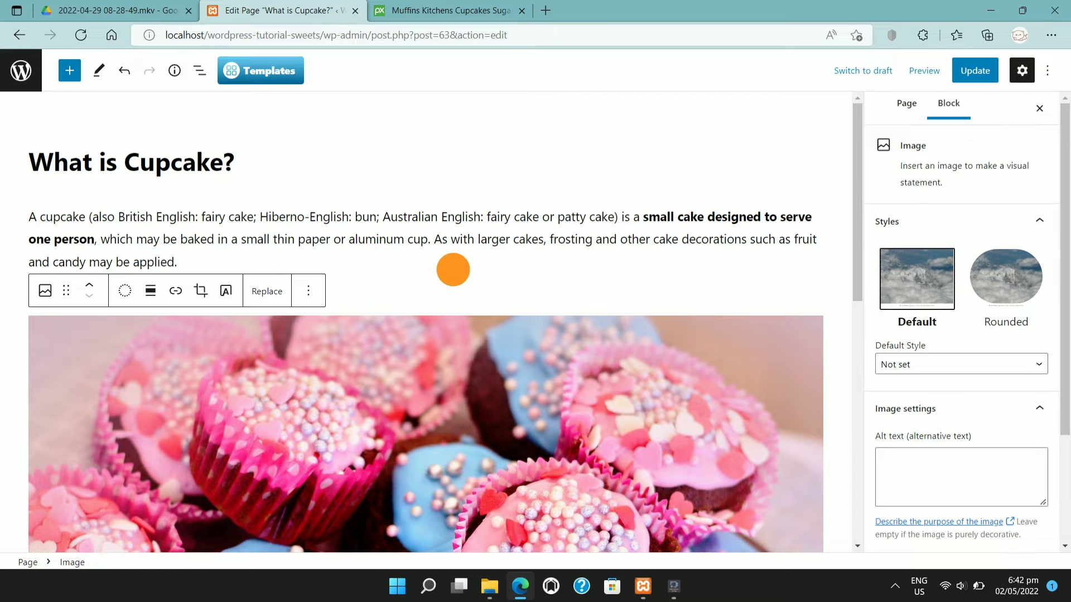
{"action": "scroll", "coordinate": [453, 274], "scroll_direction": "down", "scroll_amount": 5}
{"action": "scroll", "coordinate": [454, 272], "scroll_direction": "up", "scroll_amount": 5}
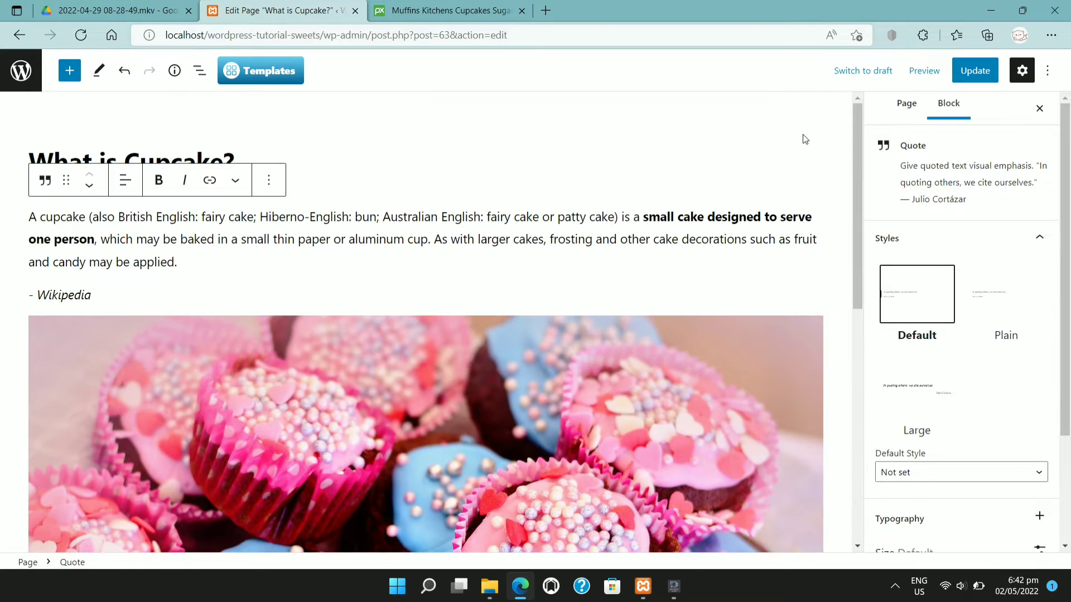
Step: Update the What is Cupcake? page and review the live page with the pink muffins photo
{"action": "left_click", "coordinate": [975, 71]}
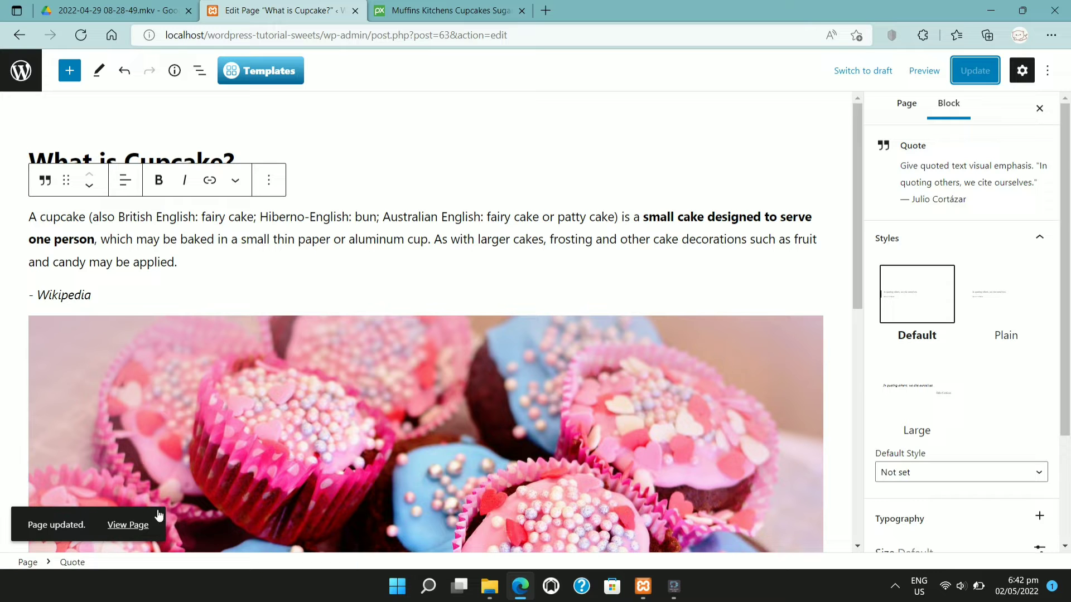
{"action": "left_click", "coordinate": [138, 525]}
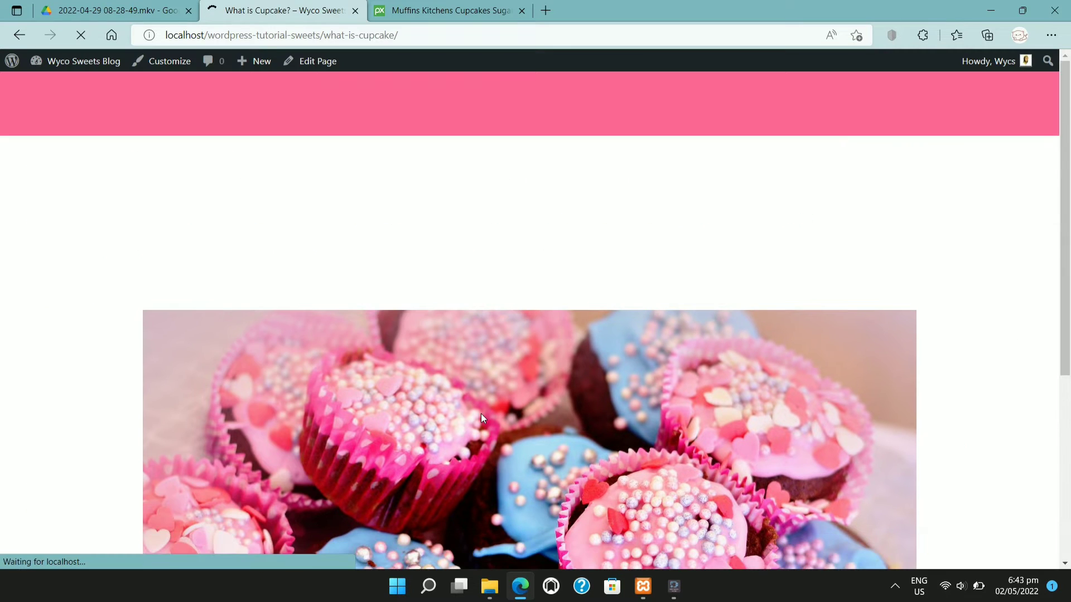
{"action": "scroll", "coordinate": [481, 413], "scroll_direction": "down", "scroll_amount": 10}
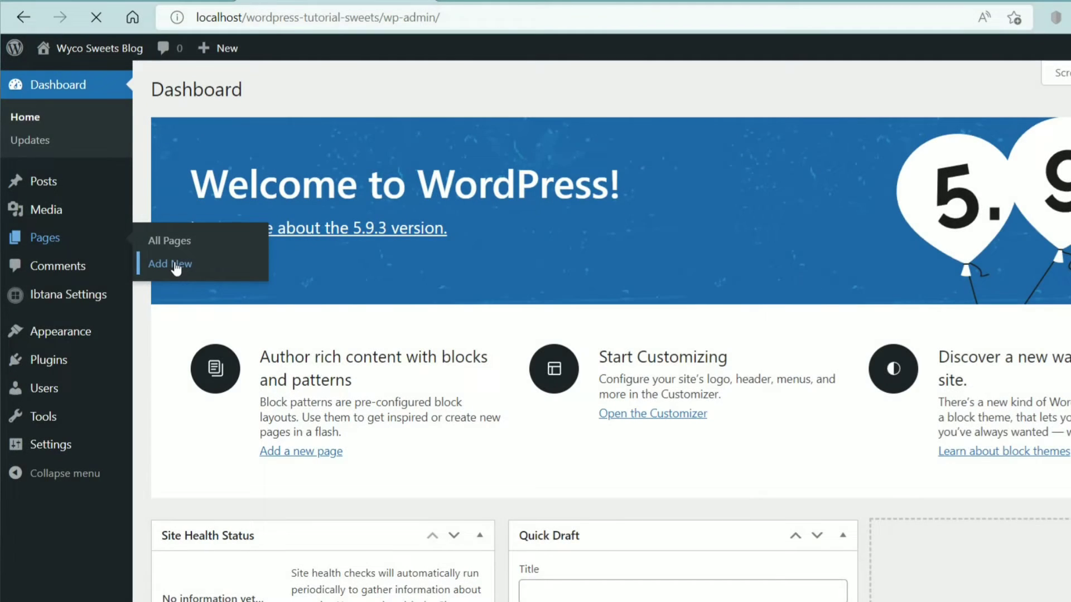
Step: Add a new page titled 'What is Candy?' and place the cursor in its first block
{"action": "left_click", "coordinate": [173, 267]}
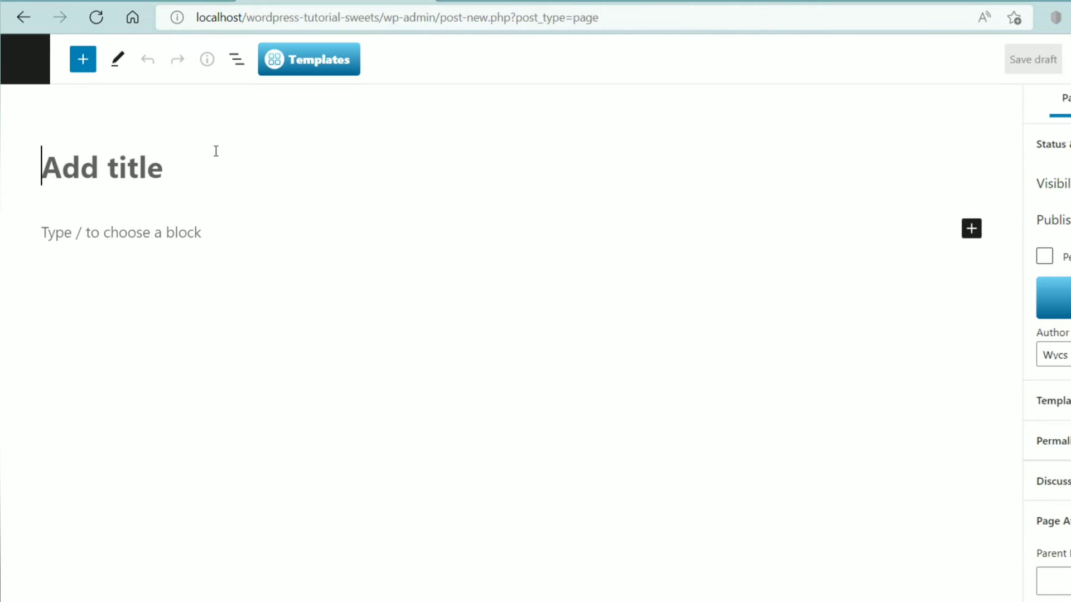
{"action": "type", "text": "What"}
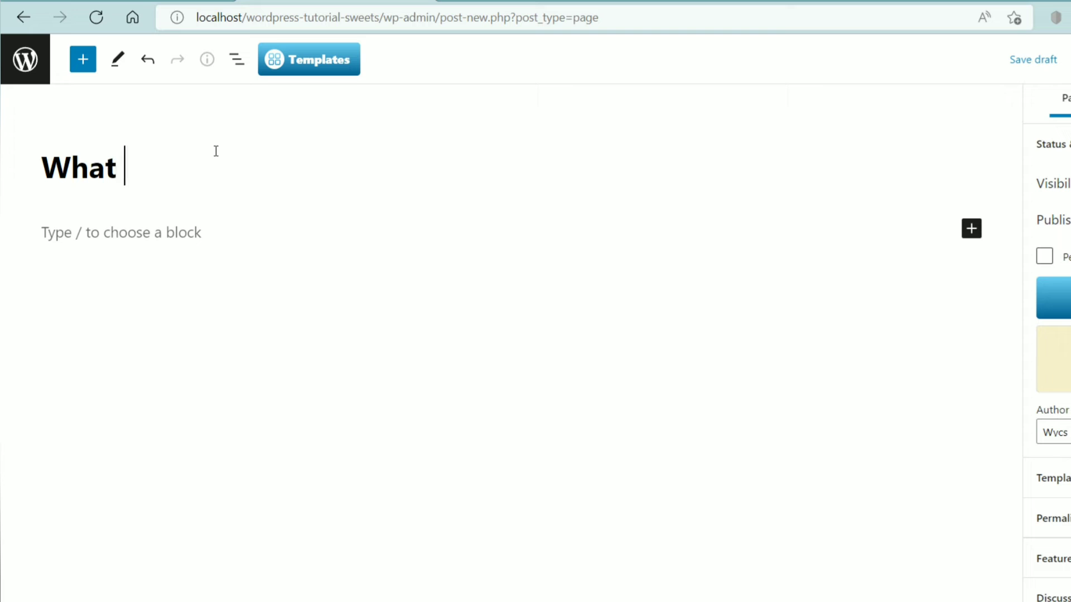
{"action": "type", "text": " is C"}
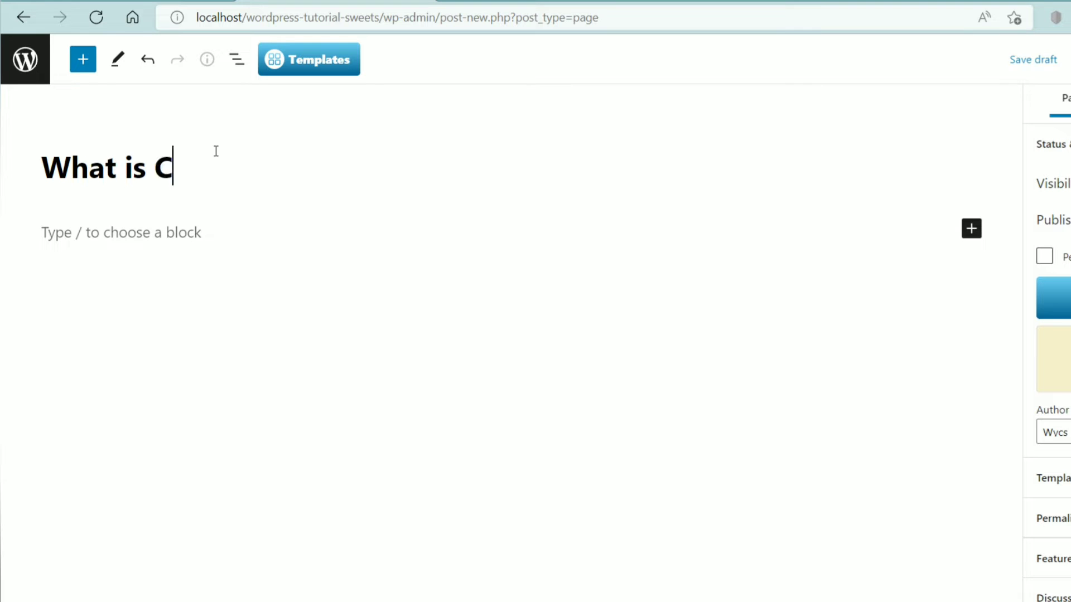
{"action": "type", "text": "andy?"}
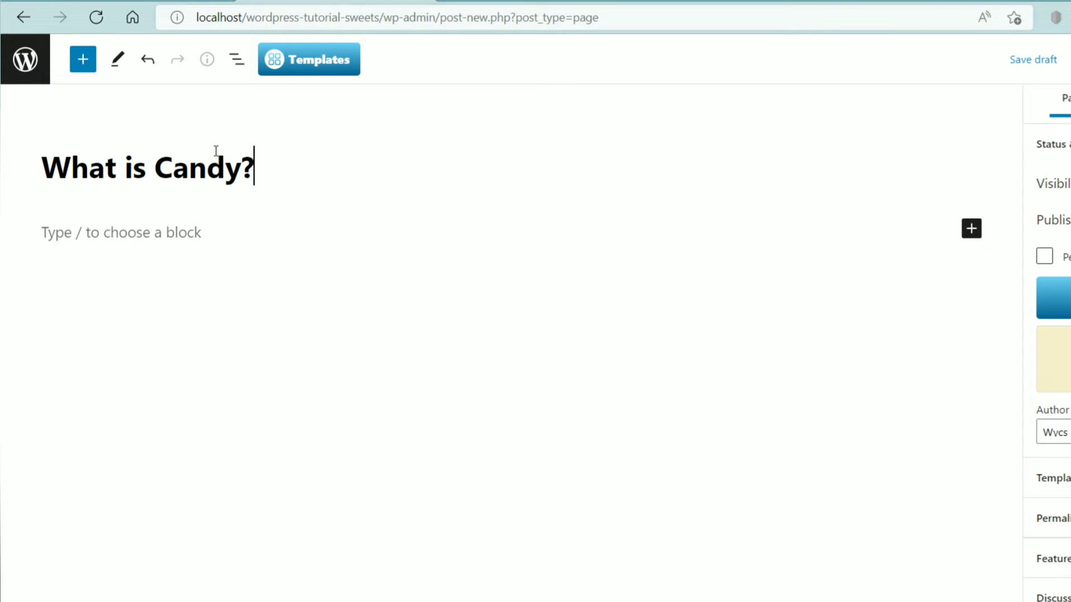
{"action": "left_click", "coordinate": [184, 240]}
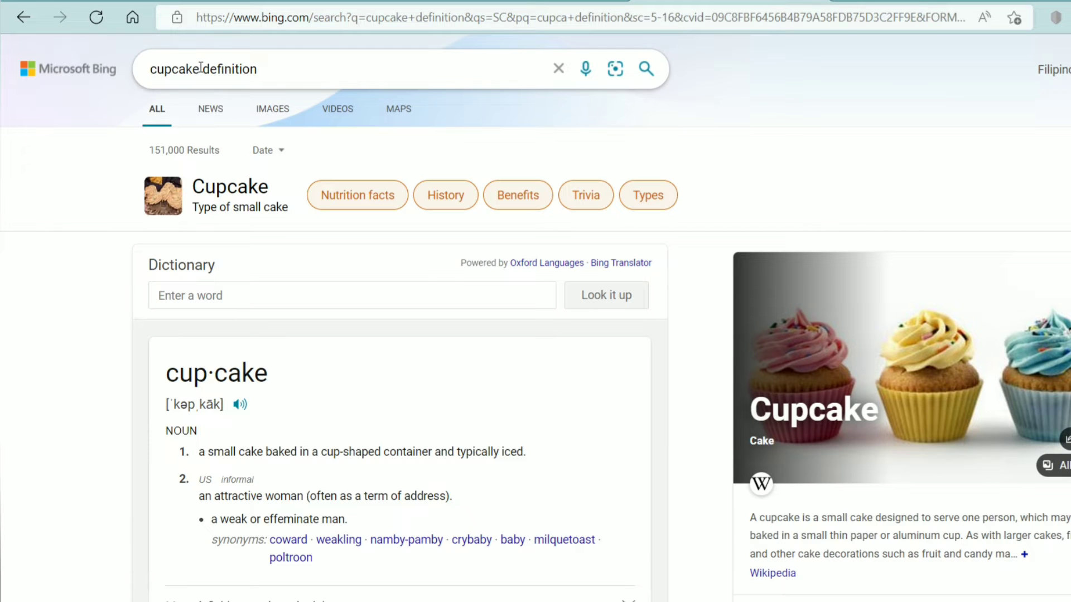
Step: Search Bing for 'candy' and copy the Wikipedia candy definition paragraph
{"action": "double_click", "coordinate": [199, 68]}
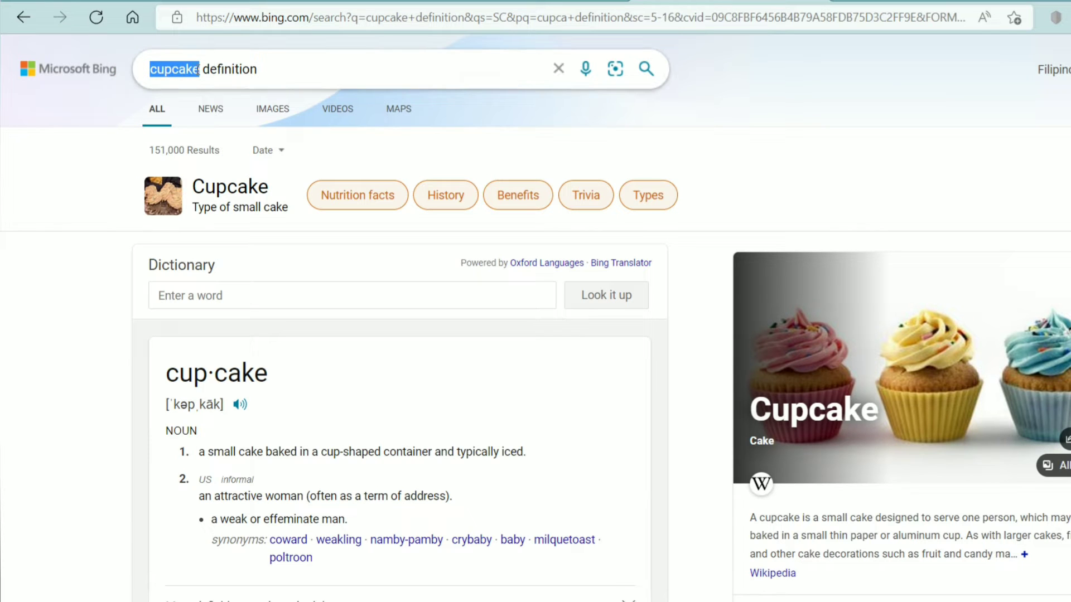
{"action": "type", "text": "candy"}
{"action": "key", "text": "Return"}
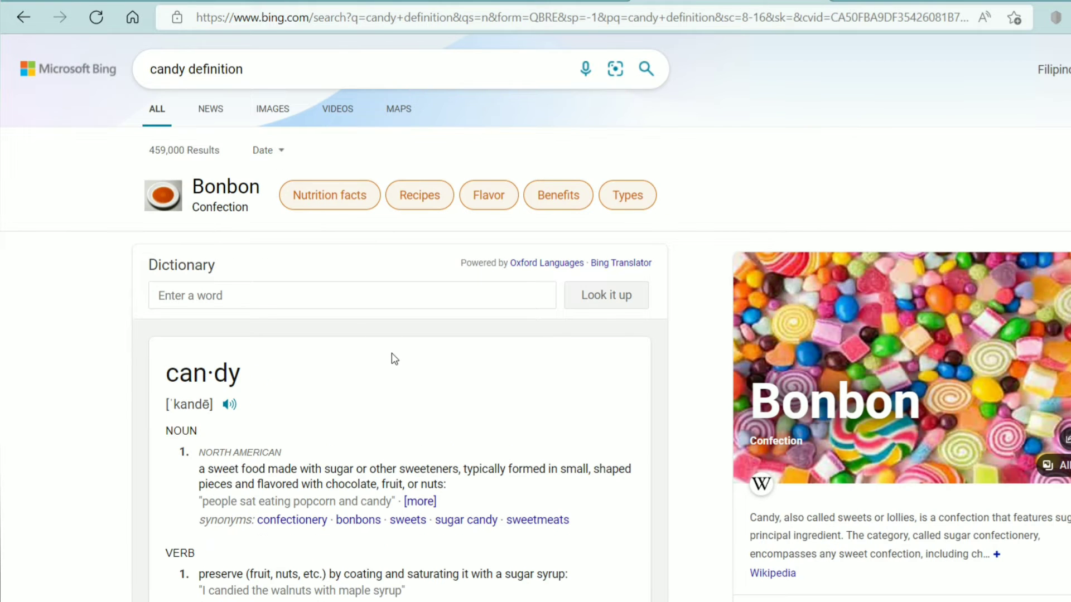
{"action": "scroll", "coordinate": [392, 357], "scroll_direction": "down", "scroll_amount": 2}
{"action": "scroll", "coordinate": [391, 357], "scroll_direction": "down", "scroll_amount": 10}
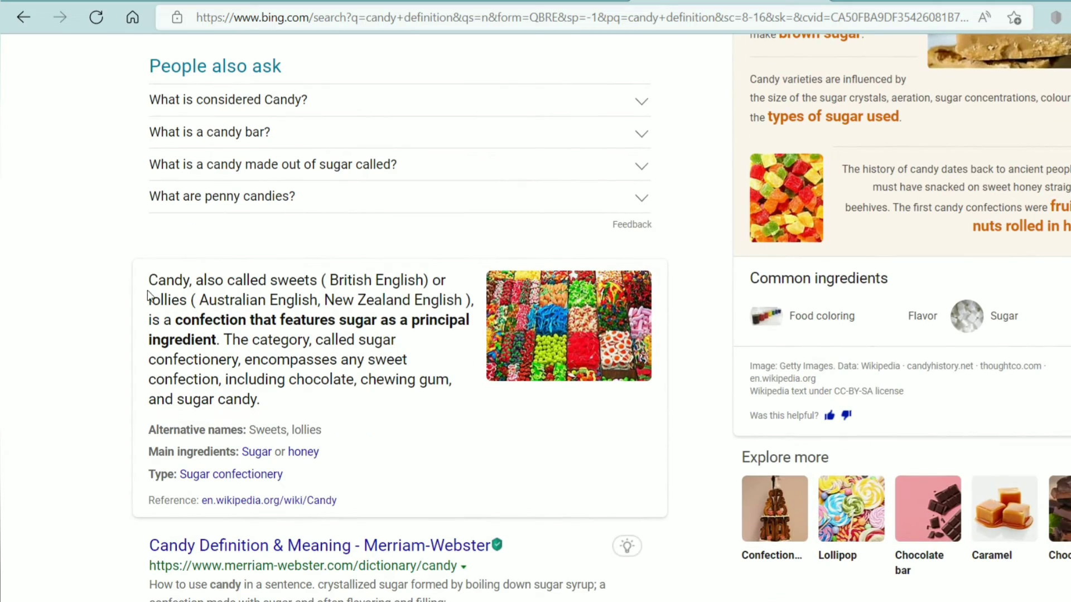
{"action": "left_click_drag", "start_coordinate": [144, 282], "coordinate": [260, 402]}
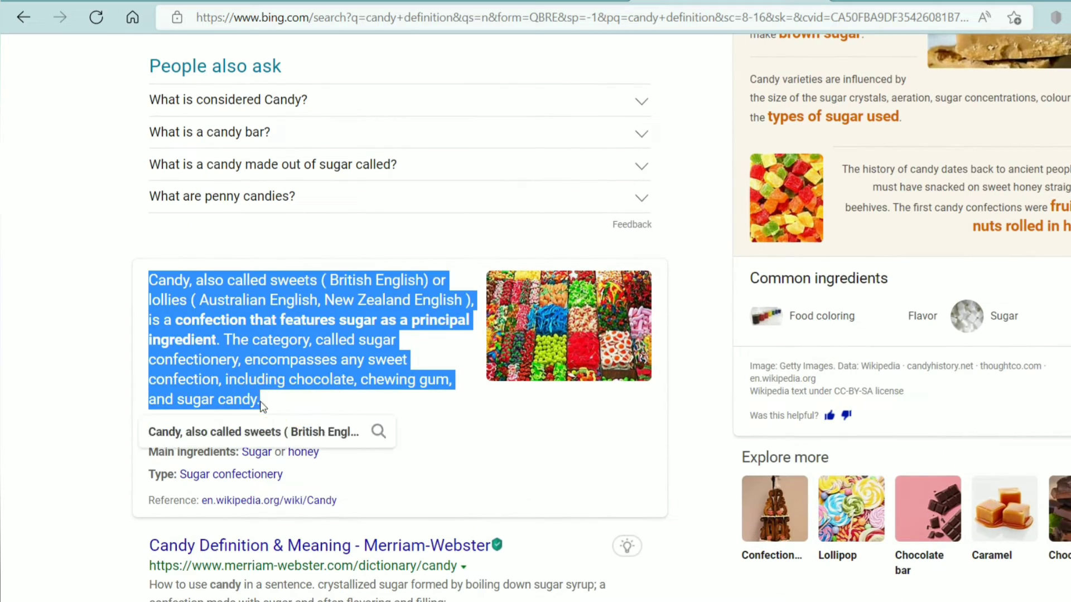
{"action": "left_click", "coordinate": [293, 397]}
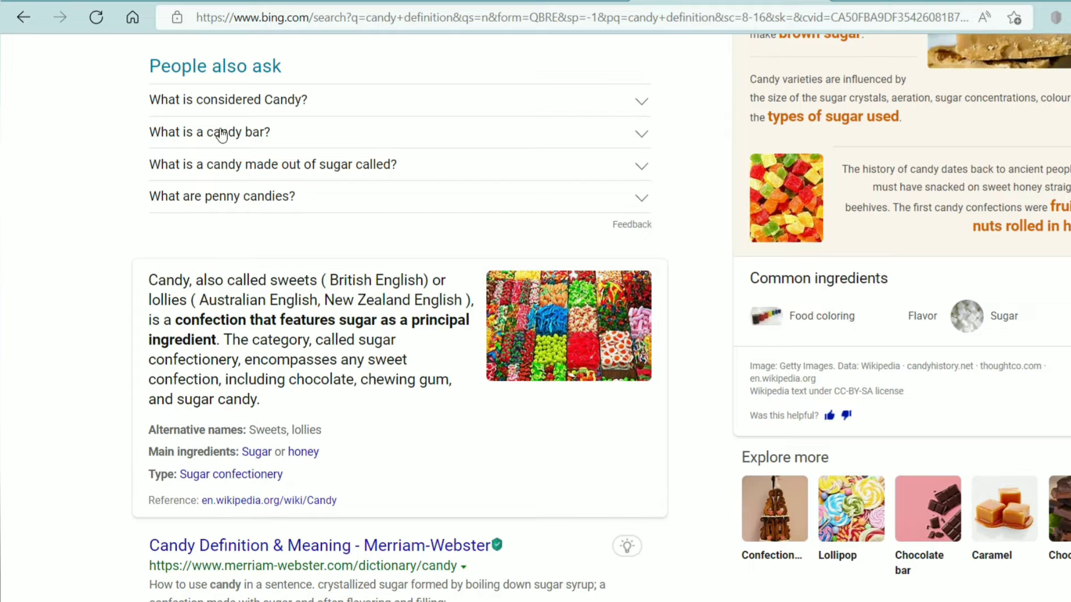
{"action": "key", "text": "ctrl+Tab"}
Step: Paste the candy definition into the page and set its text color to black
{"action": "key", "text": "ctrl+v"}
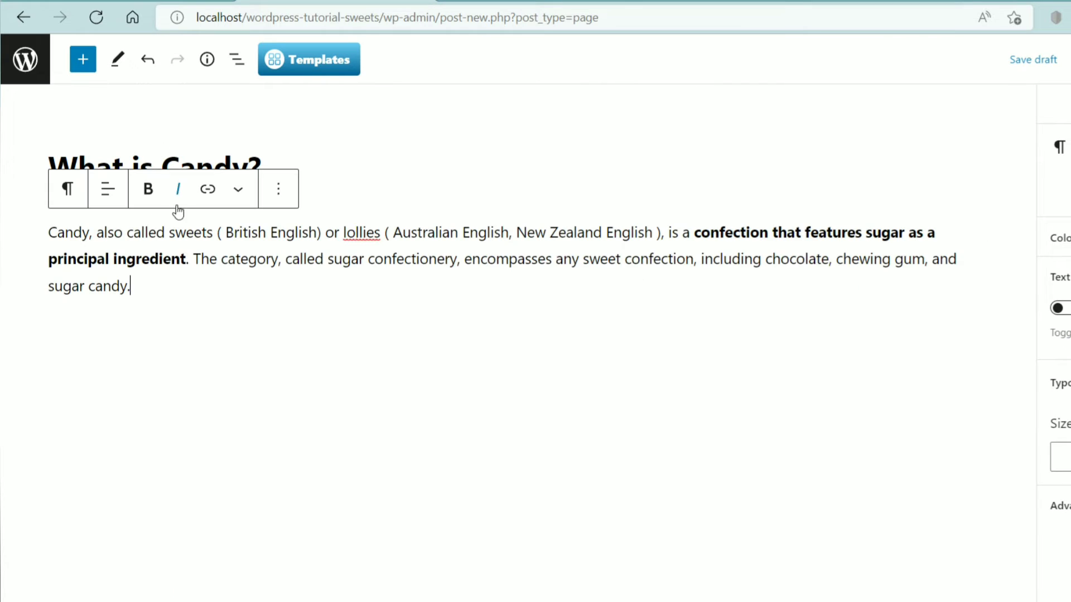
{"action": "left_click_drag", "start_coordinate": [136, 279], "coordinate": [48, 220]}
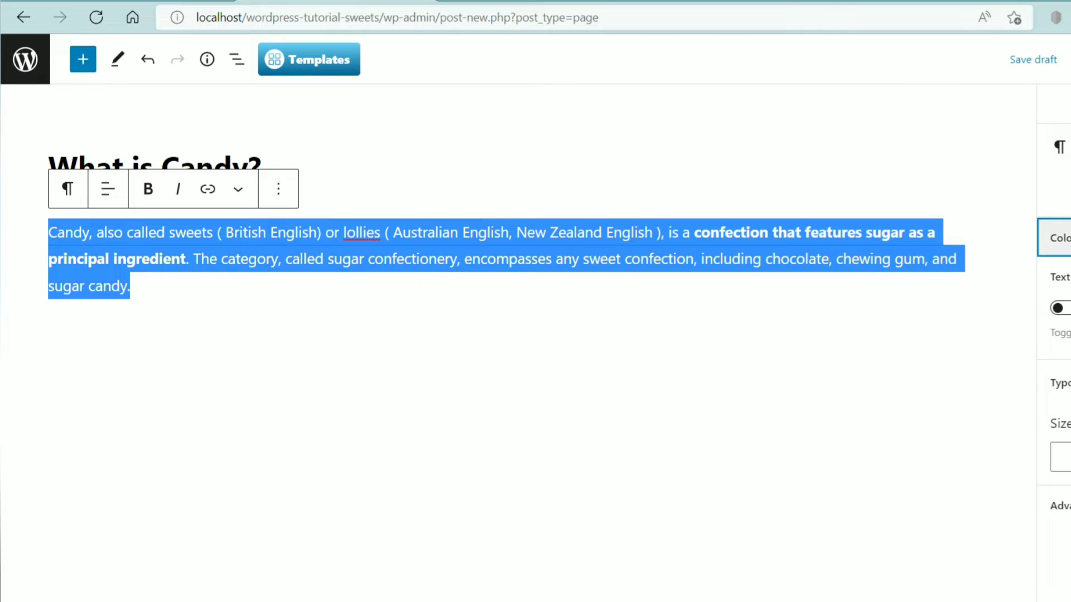
{"action": "left_click", "coordinate": [1058, 237]}
{"action": "left_click", "coordinate": [1058, 283]}
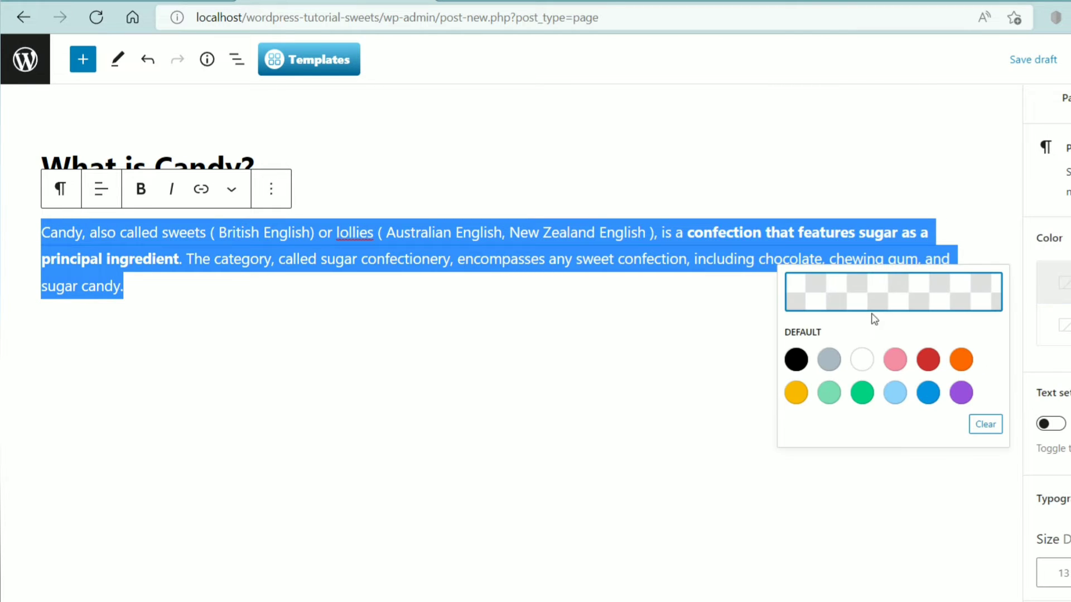
{"action": "left_click", "coordinate": [796, 360]}
{"action": "left_click", "coordinate": [672, 234]}
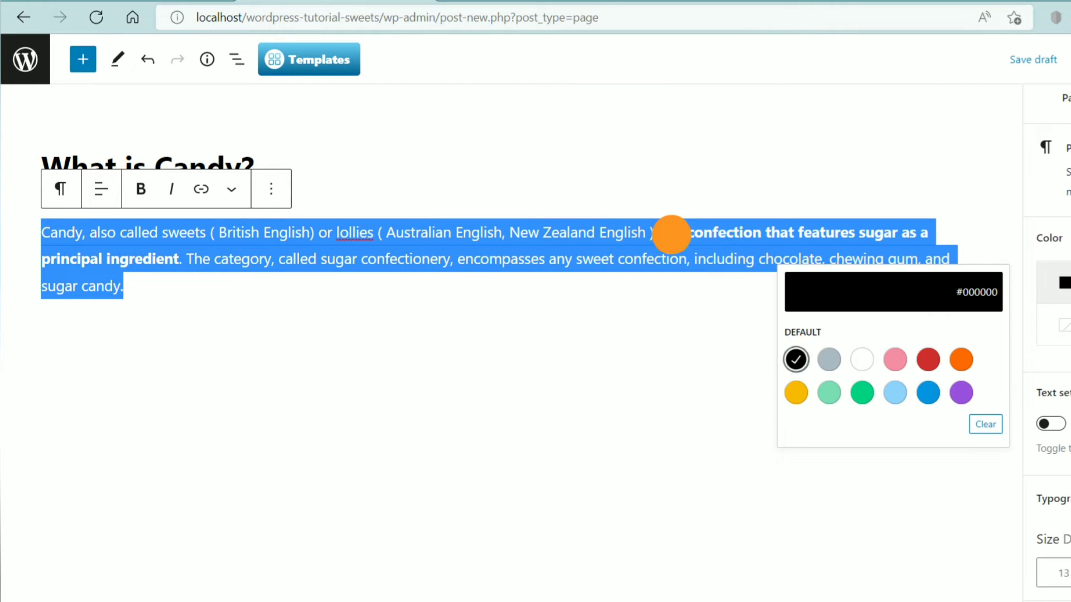
{"action": "left_click", "coordinate": [641, 238]}
Step: Reselect the candy paragraph and show its Transform to block-type options
{"action": "left_click", "coordinate": [165, 293]}
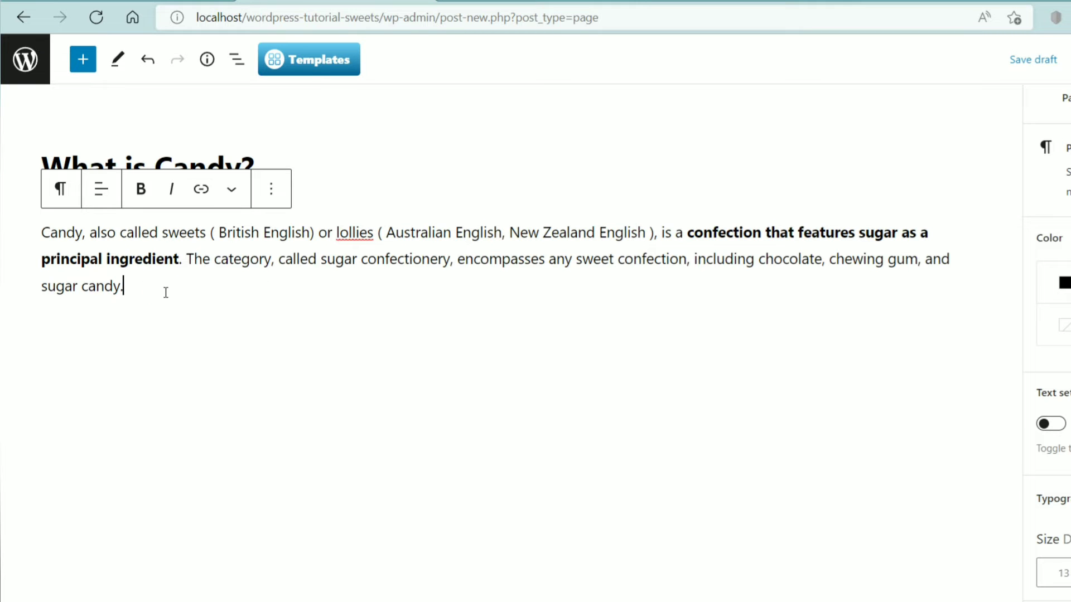
{"action": "key", "text": "Return"}
{"action": "key", "text": "BackSpace"}
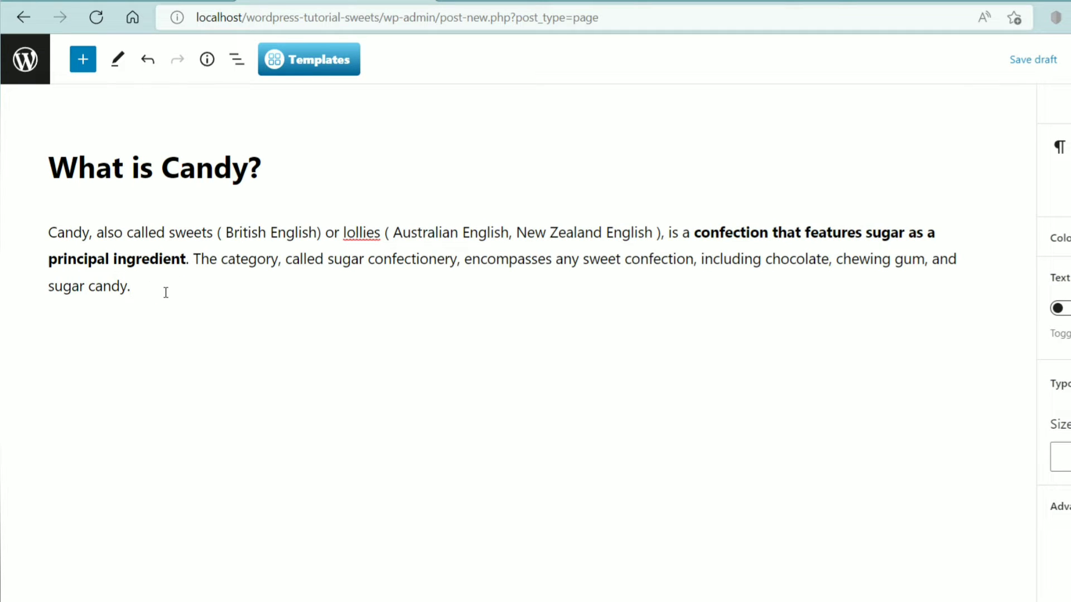
{"action": "left_click", "coordinate": [198, 266]}
{"action": "left_click_drag", "start_coordinate": [161, 286], "coordinate": [35, 208]}
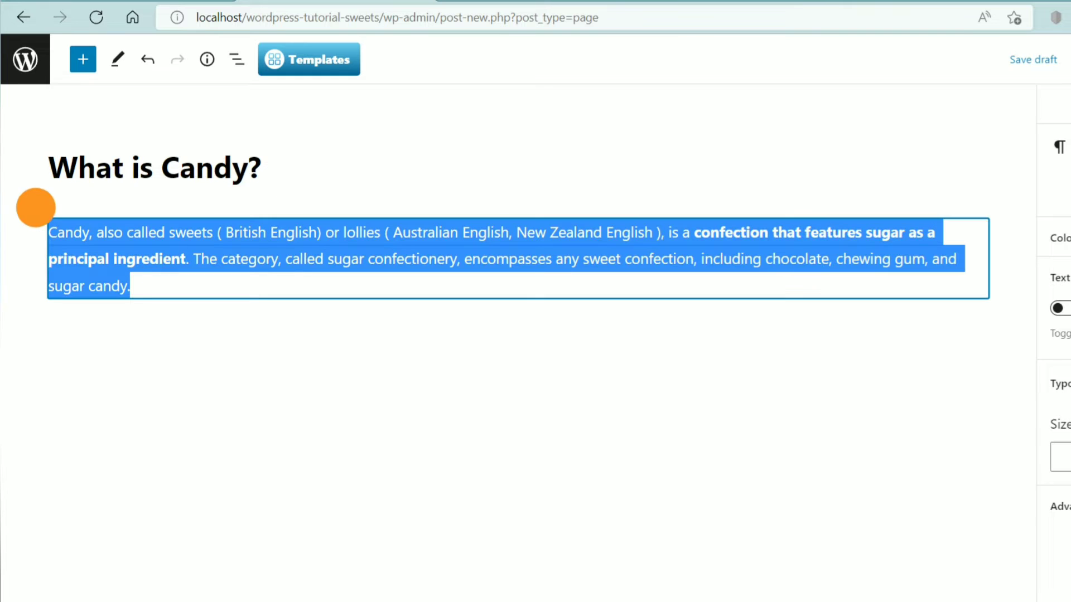
{"action": "left_click", "coordinate": [62, 192]}
{"action": "left_click", "coordinate": [68, 198]}
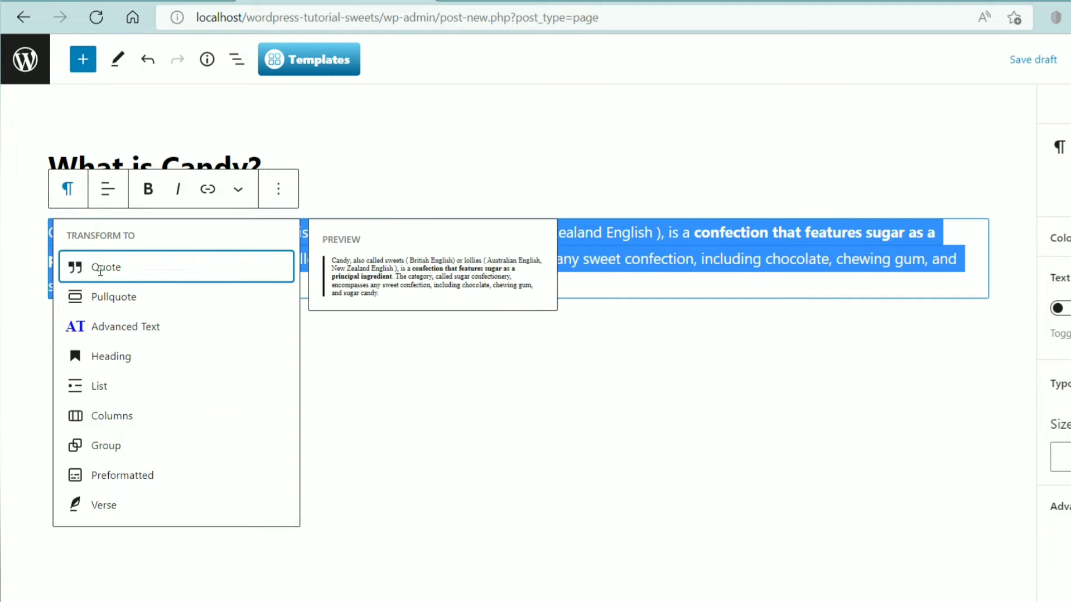
Step: Convert the candy paragraph to a quote cited '- Wikipedia' and insert an empty block after it
{"action": "left_click", "coordinate": [100, 270]}
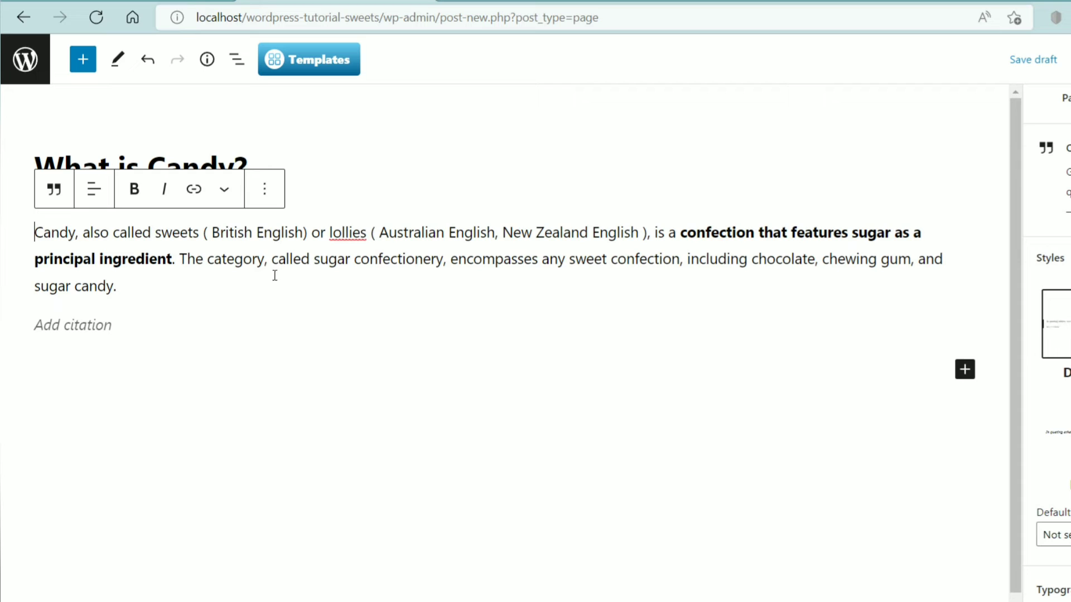
{"action": "left_click", "coordinate": [68, 328]}
{"action": "type", "text": "- Wikipedia"}
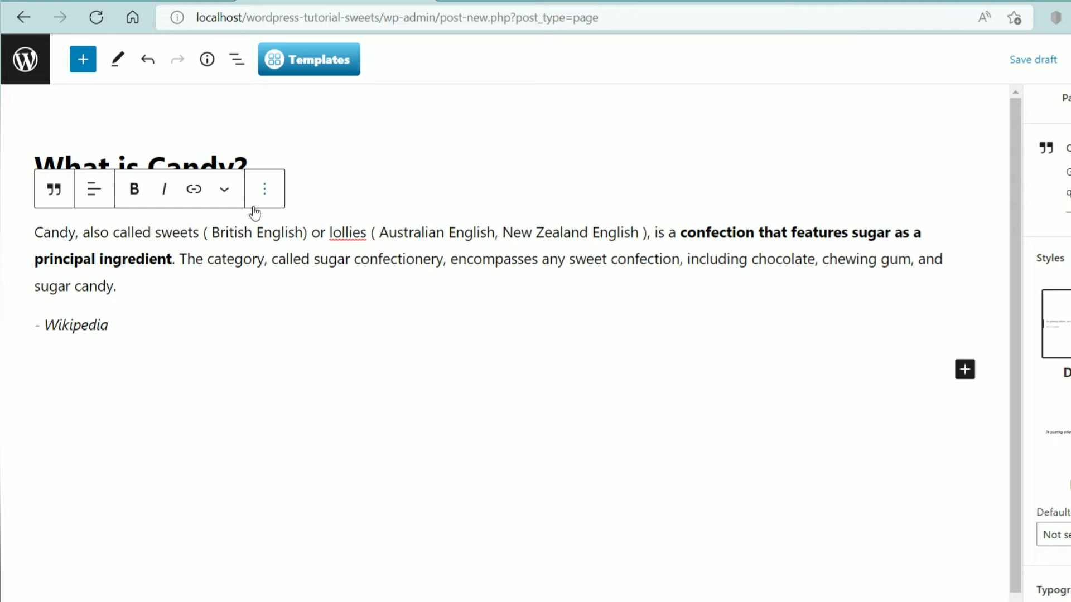
{"action": "left_click", "coordinate": [263, 189]}
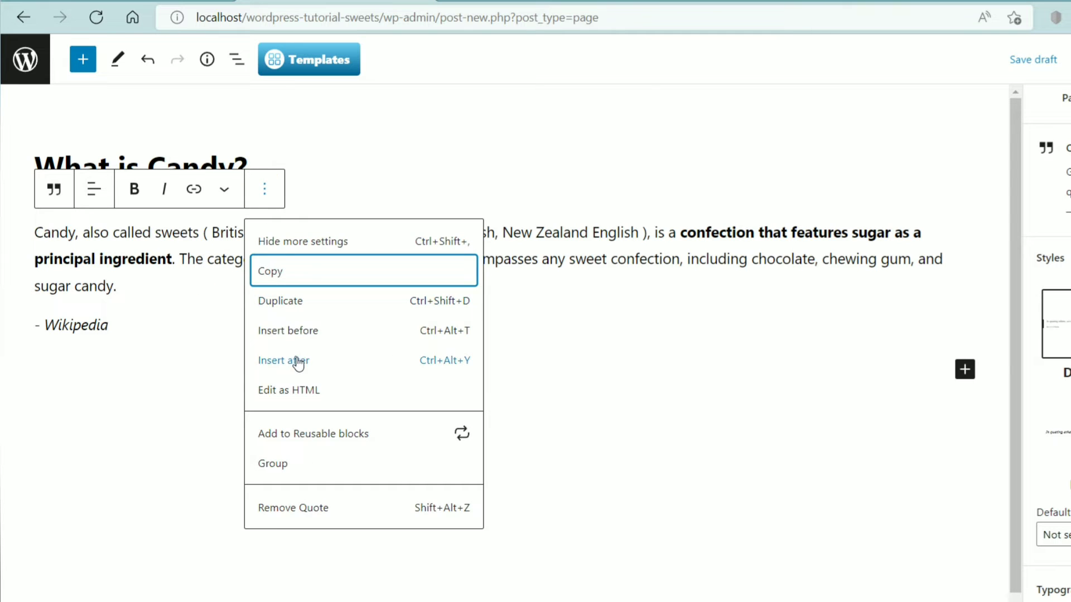
{"action": "left_click", "coordinate": [298, 361]}
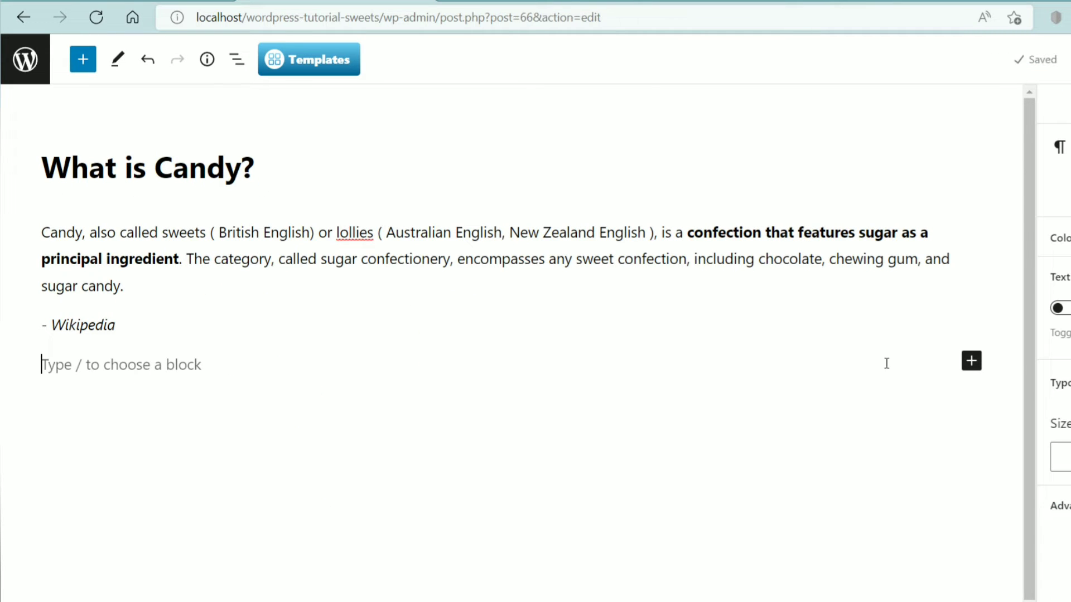
Step: Go back to the Pixabay results and search for 'candy'
{"action": "key", "text": "ctrl+Tab"}
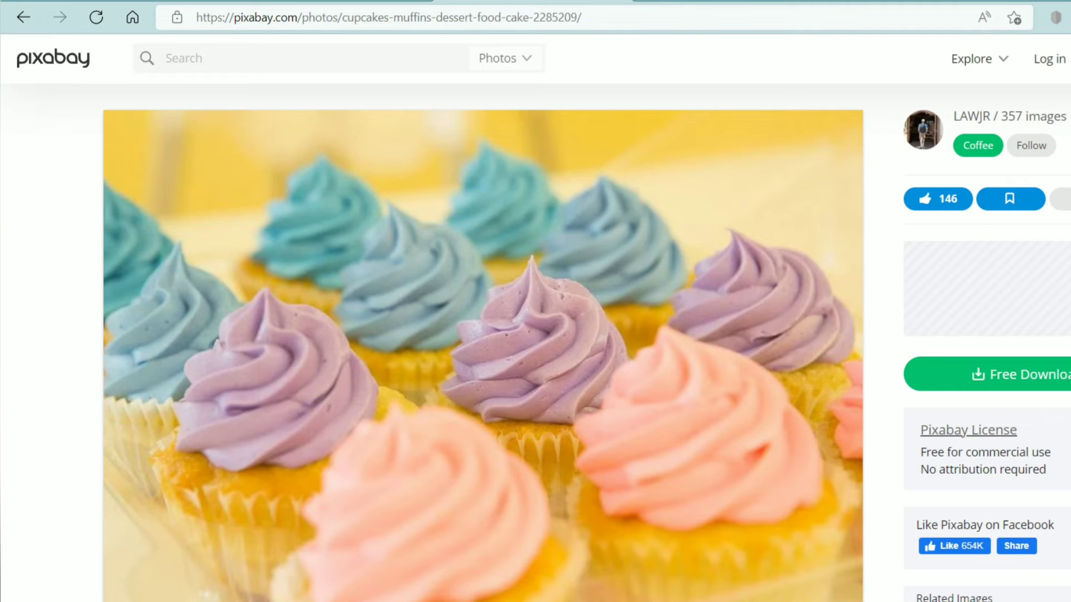
{"action": "left_click", "coordinate": [23, 17]}
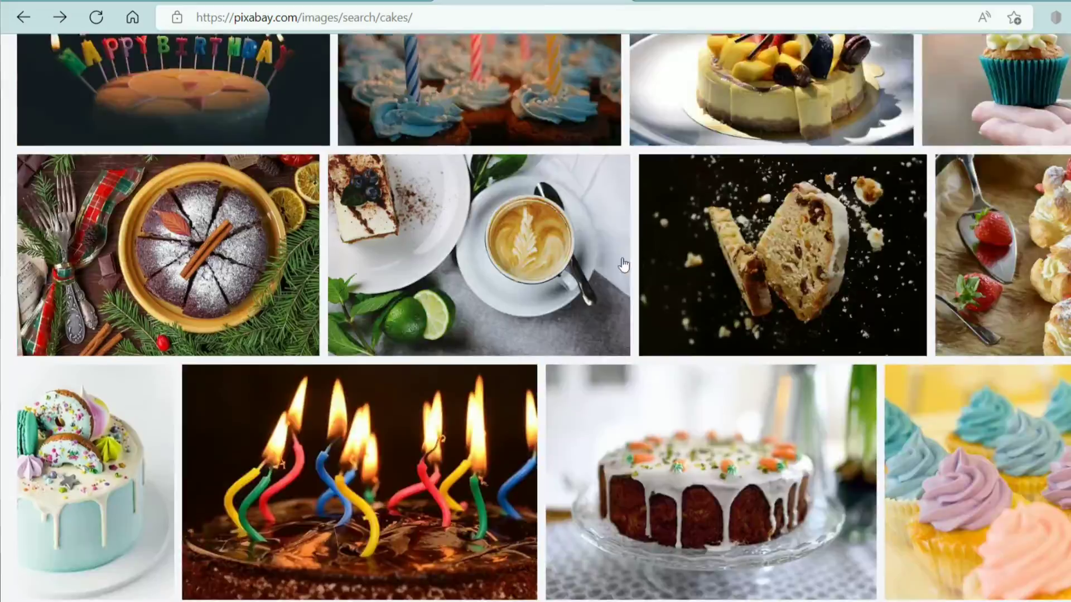
{"action": "scroll", "coordinate": [623, 265], "scroll_direction": "up", "scroll_amount": 10}
{"action": "left_click", "coordinate": [265, 63]}
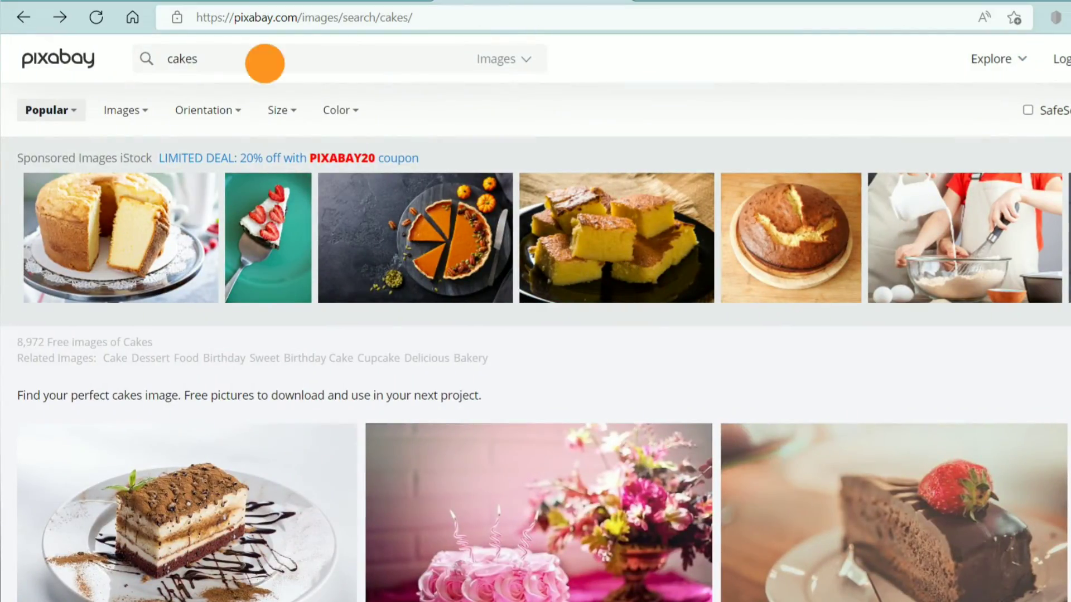
{"action": "type", "text": "ca"}
{"action": "key", "text": "BackSpace"}
{"action": "key", "text": "BackSpace"}
{"action": "type", "text": "candy"}
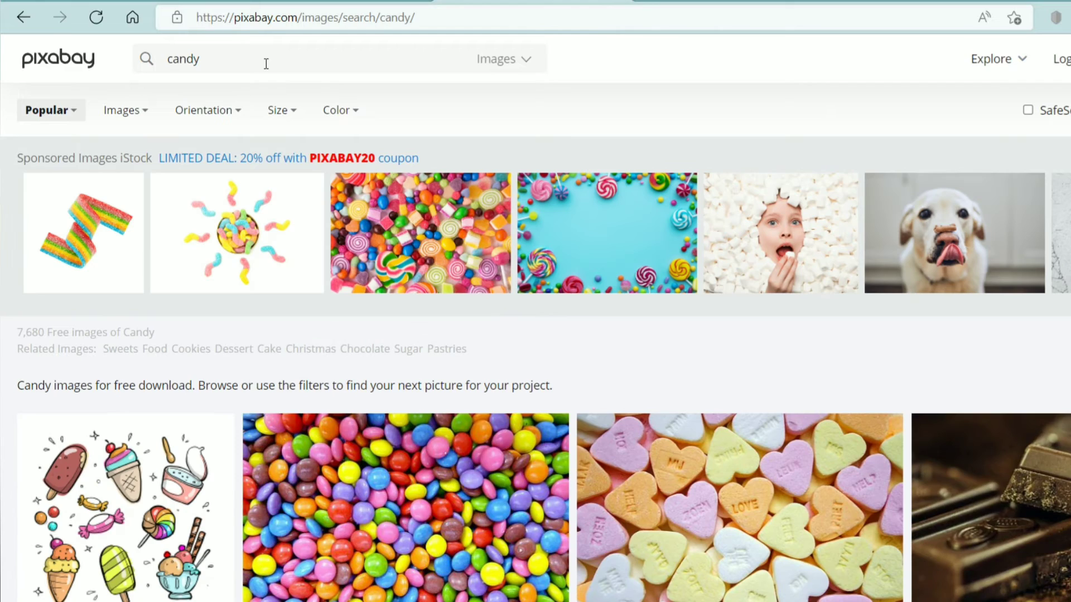
{"action": "scroll", "coordinate": [524, 427], "scroll_direction": "down", "scroll_amount": 4}
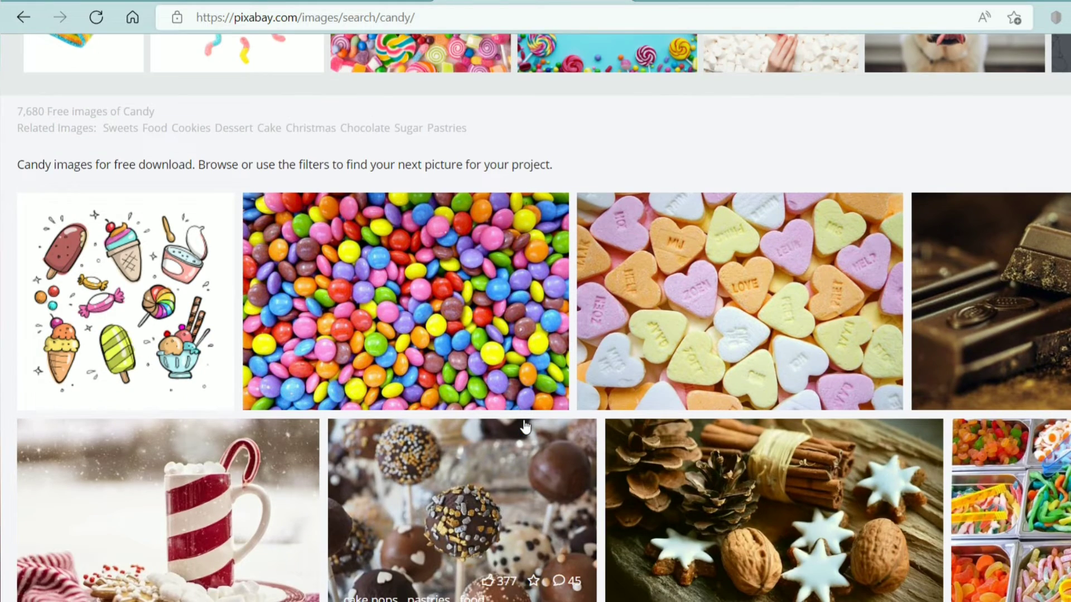
{"action": "scroll", "coordinate": [524, 426], "scroll_direction": "down", "scroll_amount": 2}
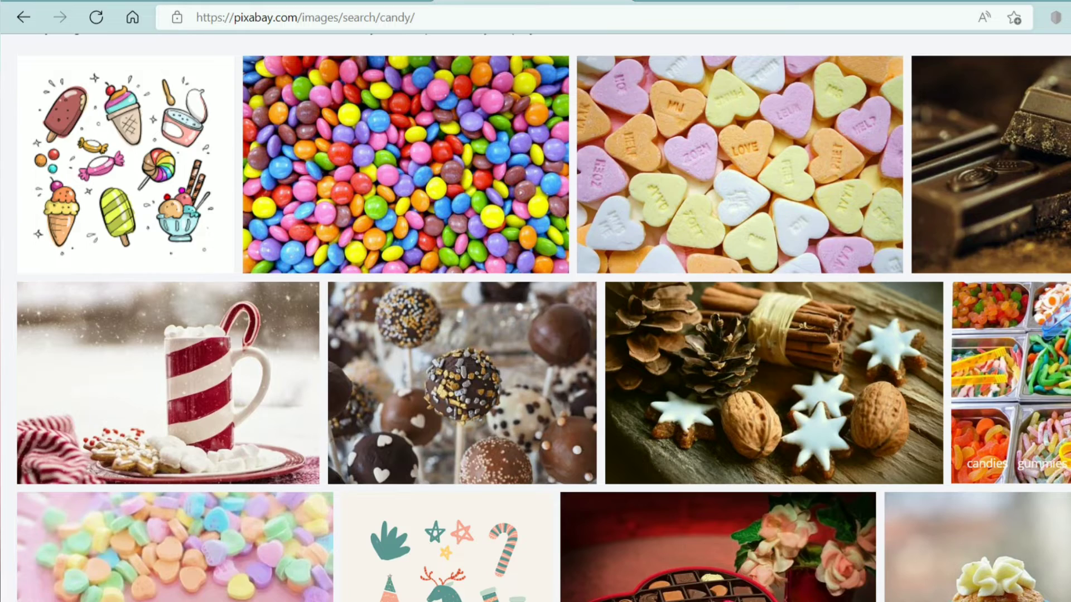
{"action": "scroll", "coordinate": [1010, 363], "scroll_direction": "down", "scroll_amount": 5}
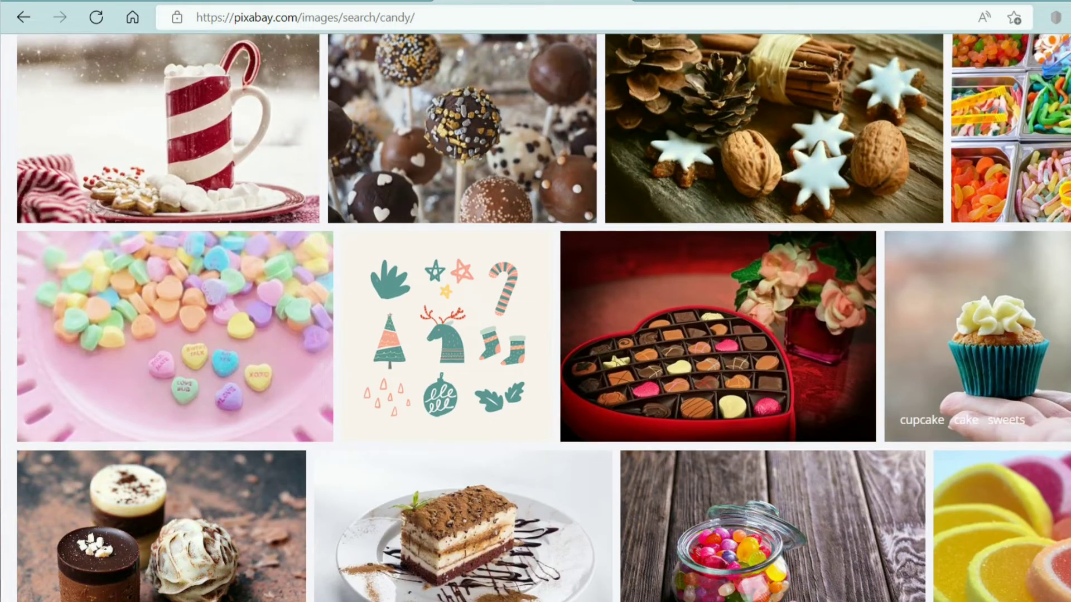
{"action": "scroll", "coordinate": [998, 379], "scroll_direction": "down", "scroll_amount": 10}
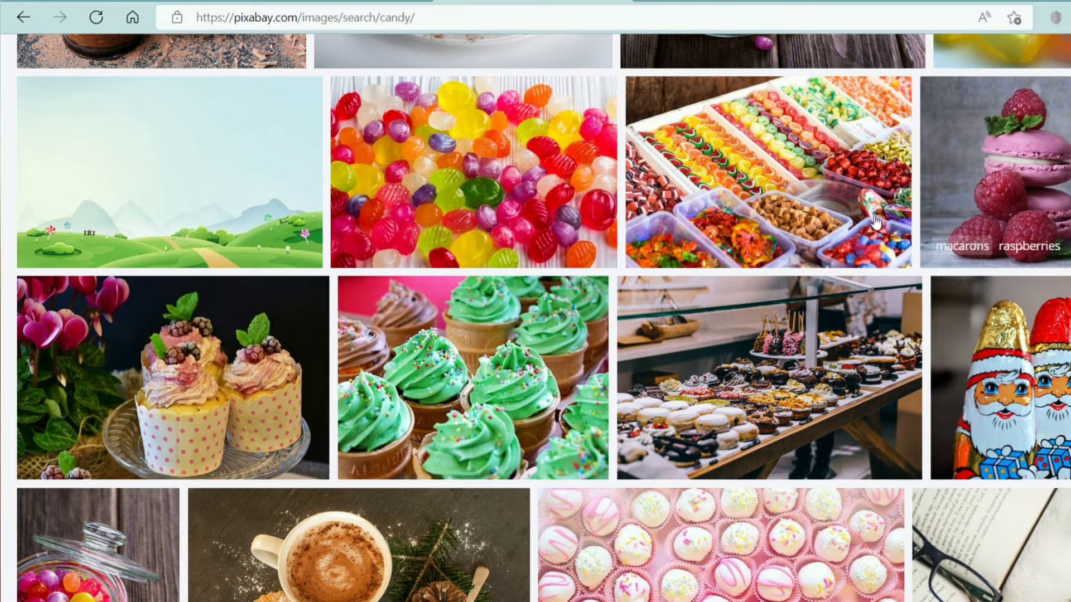
Step: Download the colorful candies photo at 1920×1281, passing the reCAPTCHA check
{"action": "left_click", "coordinate": [805, 173]}
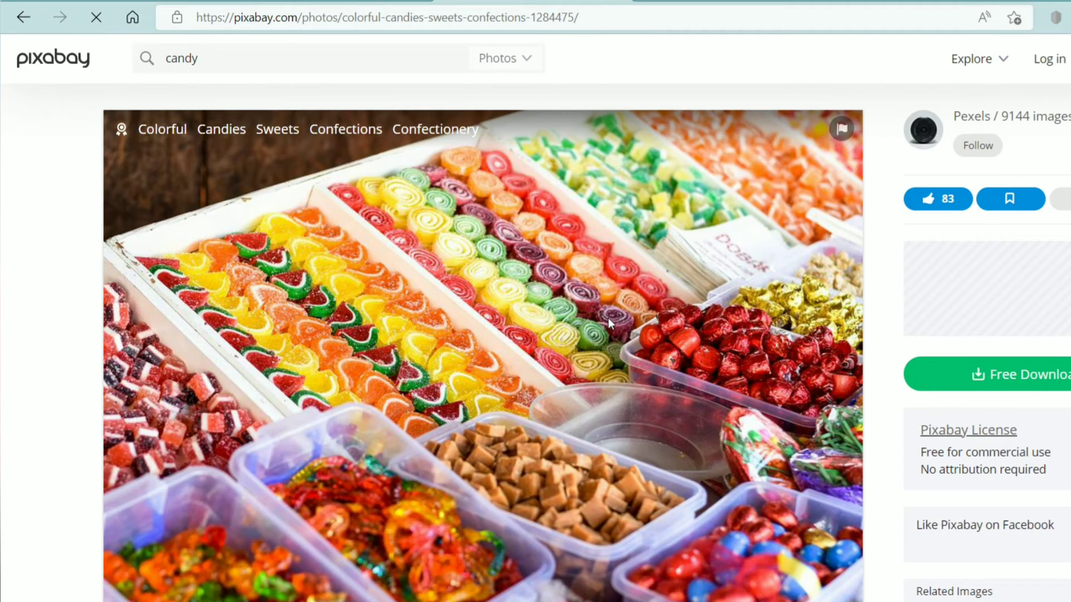
{"action": "left_click", "coordinate": [955, 380]}
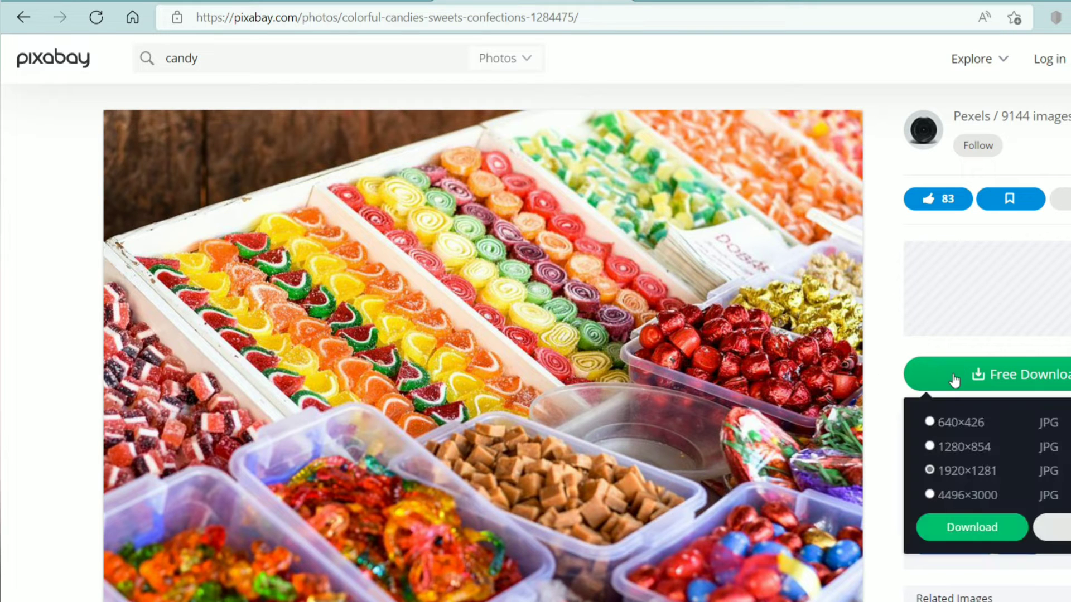
{"action": "left_click", "coordinate": [955, 527]}
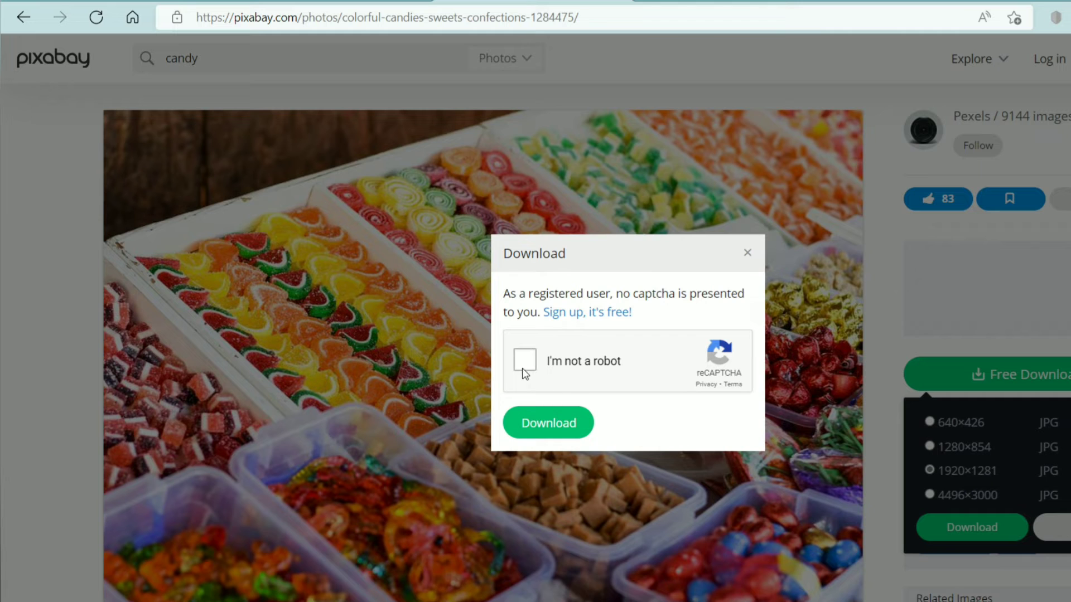
{"action": "left_click", "coordinate": [525, 372]}
{"action": "left_click", "coordinate": [559, 422]}
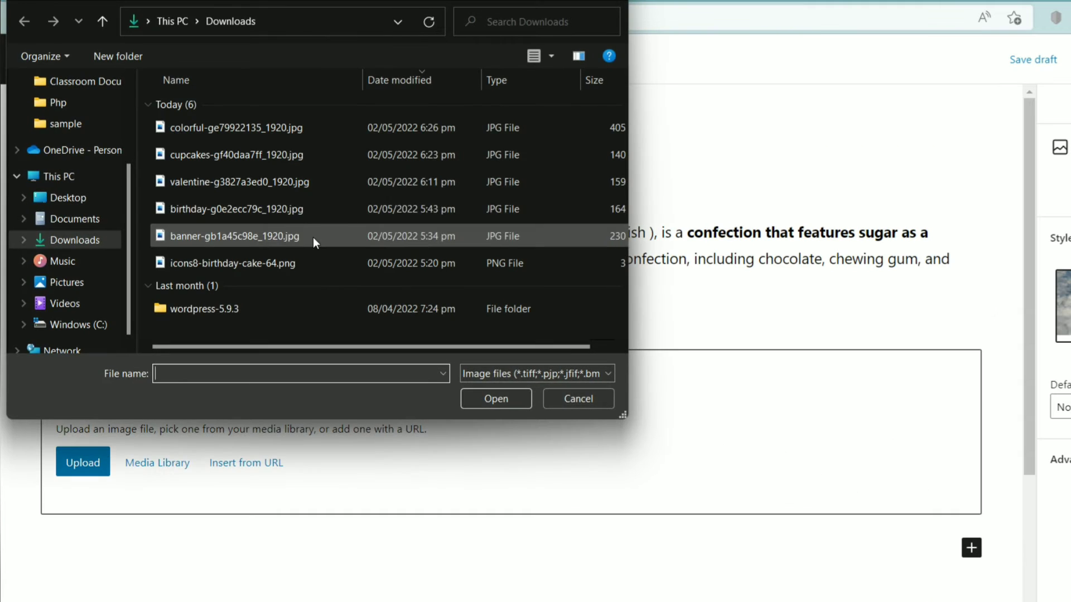
Step: Upload colorful-ge79922135_1920.jpg into the page's image block
{"action": "double_click", "coordinate": [269, 124]}
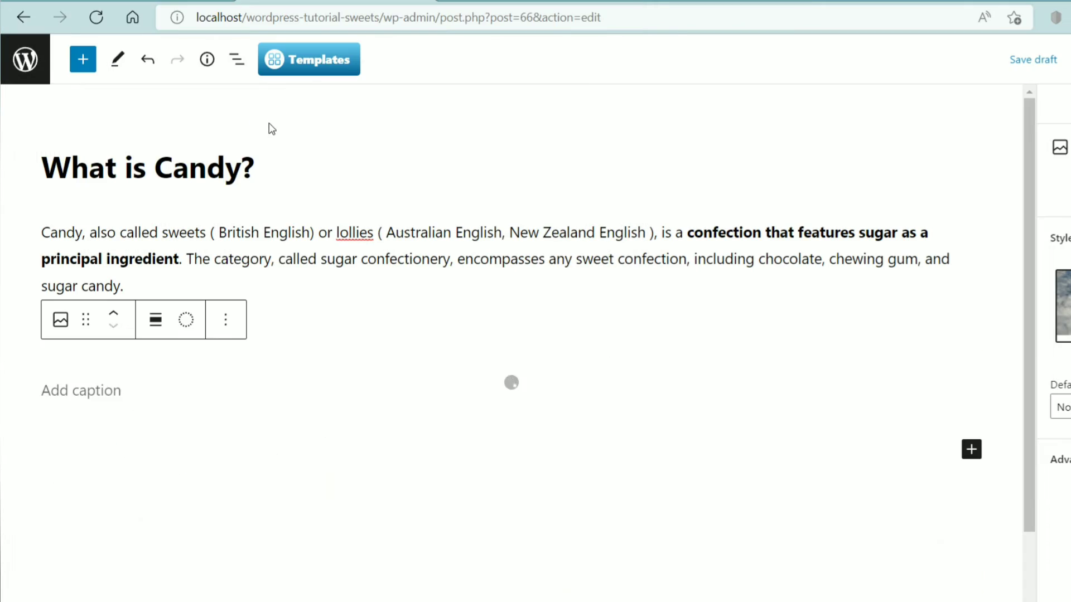
{"action": "scroll", "coordinate": [578, 320], "scroll_direction": "down", "scroll_amount": 3}
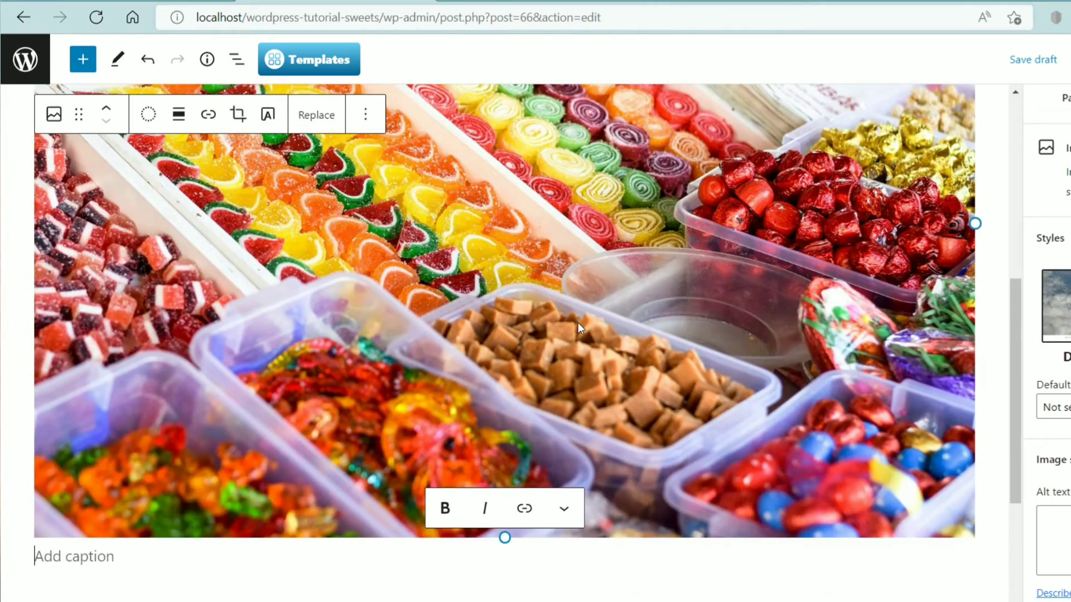
{"action": "scroll", "coordinate": [578, 322], "scroll_direction": "down", "scroll_amount": 3}
{"action": "scroll", "coordinate": [578, 322], "scroll_direction": "up", "scroll_amount": 10}
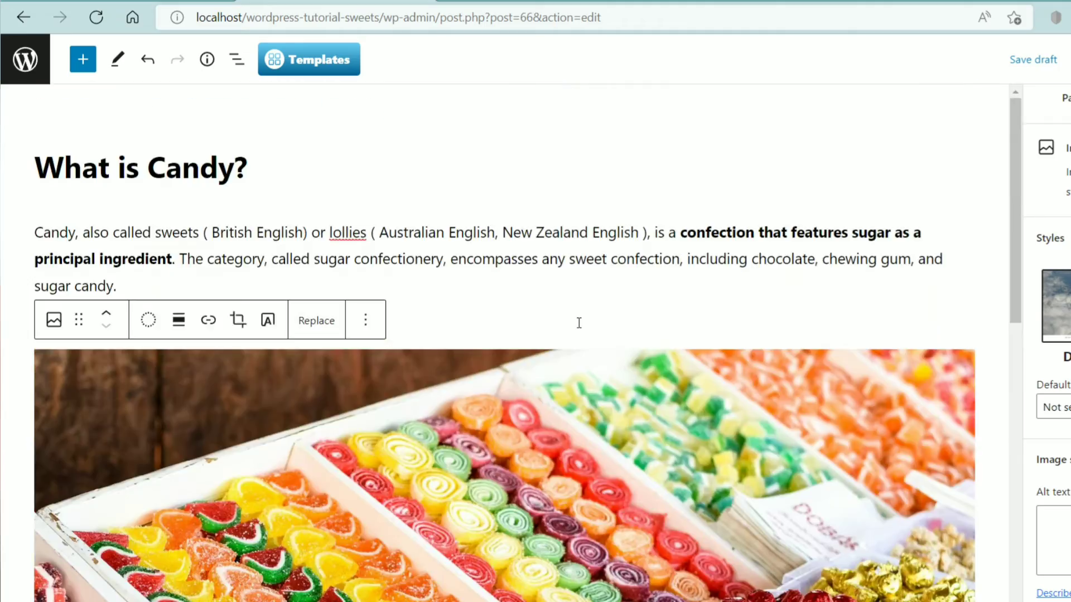
Step: Check spelling suggestions for 'lollies' in the quote, then return to the Pages list
{"action": "left_click", "coordinate": [540, 240]}
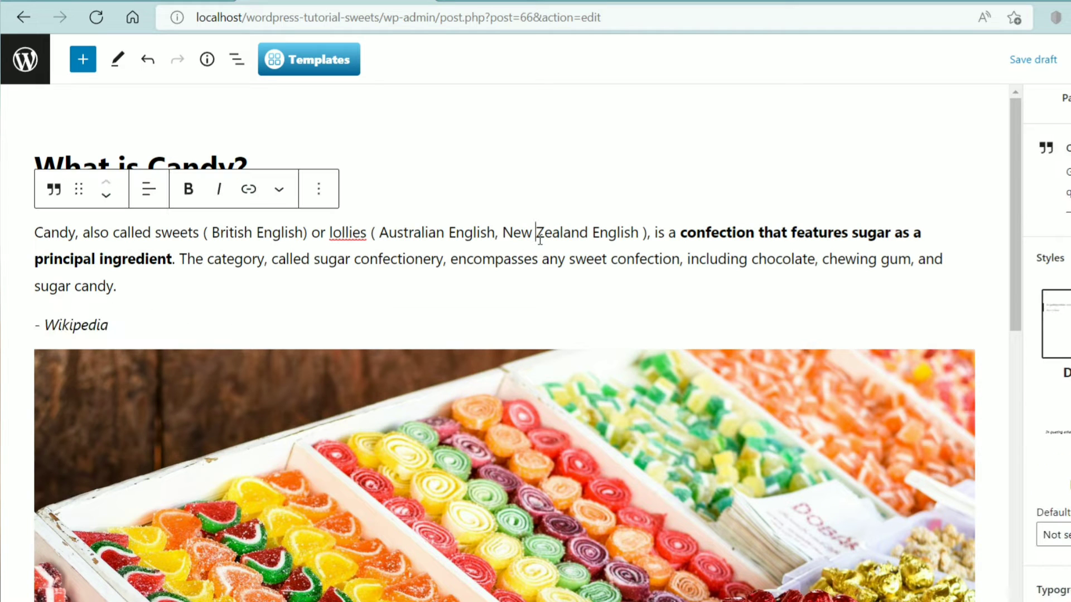
{"action": "right_click", "coordinate": [347, 228]}
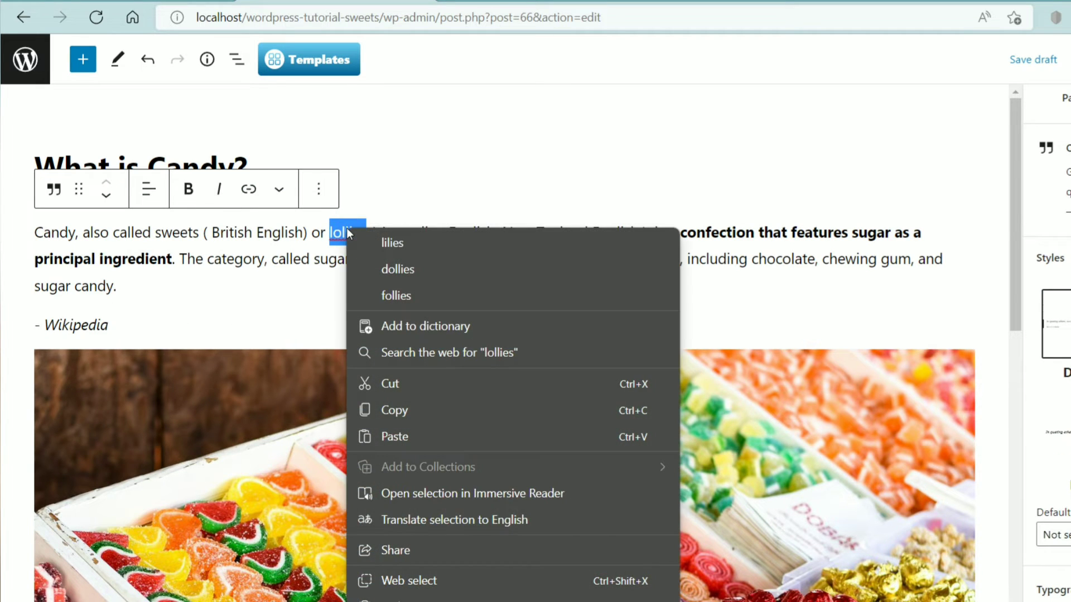
{"action": "left_click", "coordinate": [291, 249]}
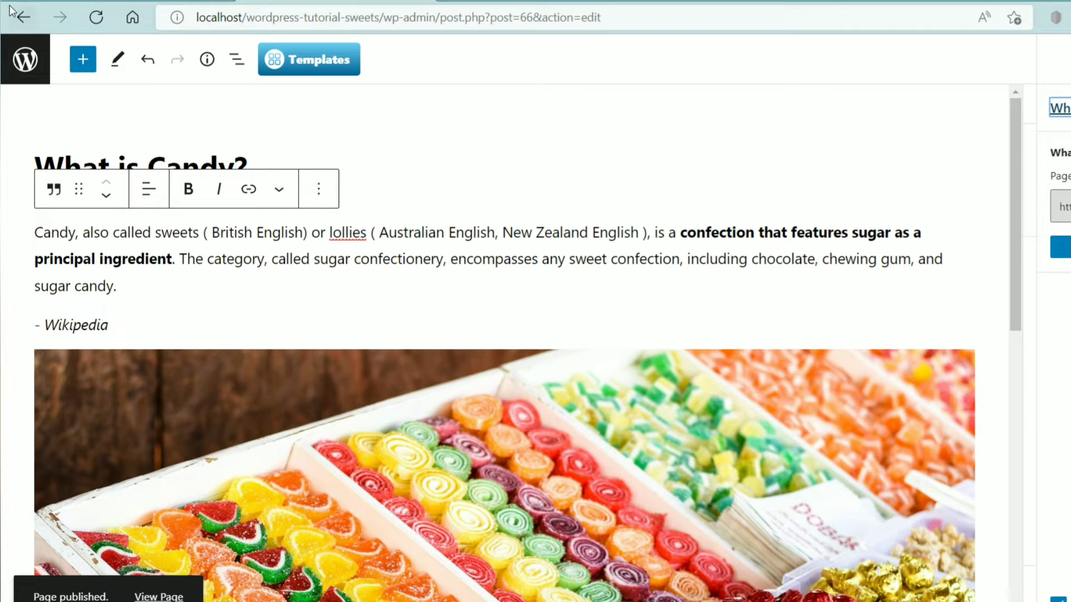
{"action": "left_click", "coordinate": [25, 60]}
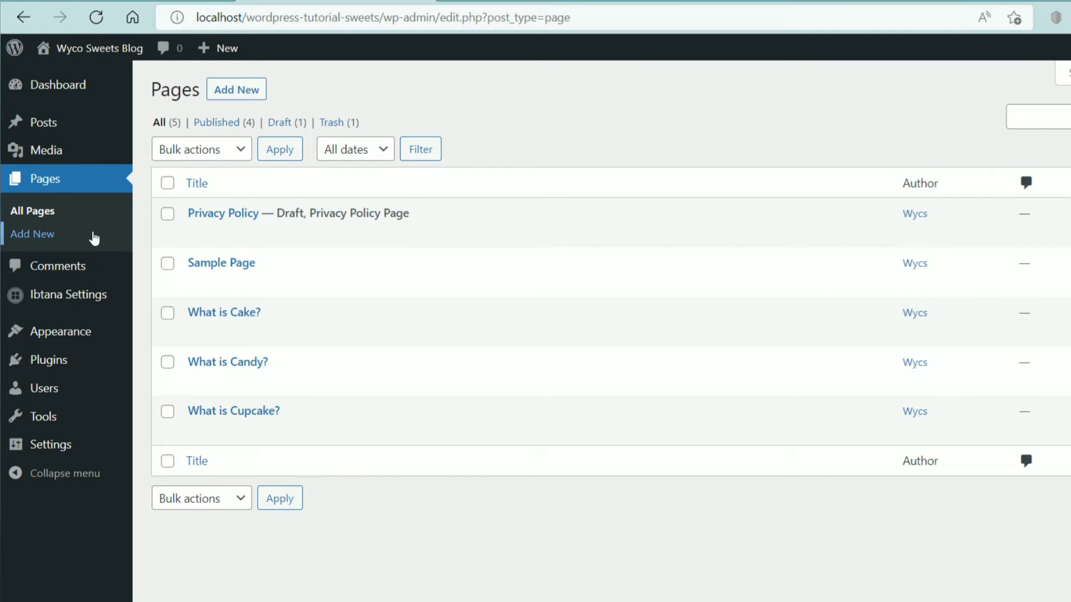
Step: Add the What is Cupcake? and What is Candy? pages to Sweet-Menu on the Menus screen
{"action": "mouse_move", "coordinate": [70, 340]}
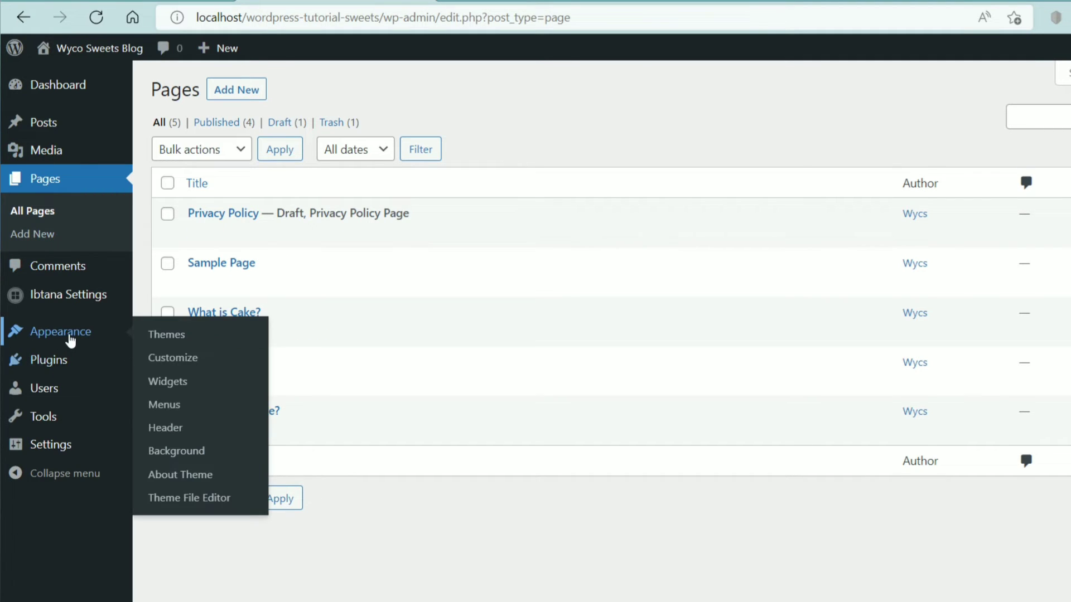
{"action": "left_click", "coordinate": [161, 413]}
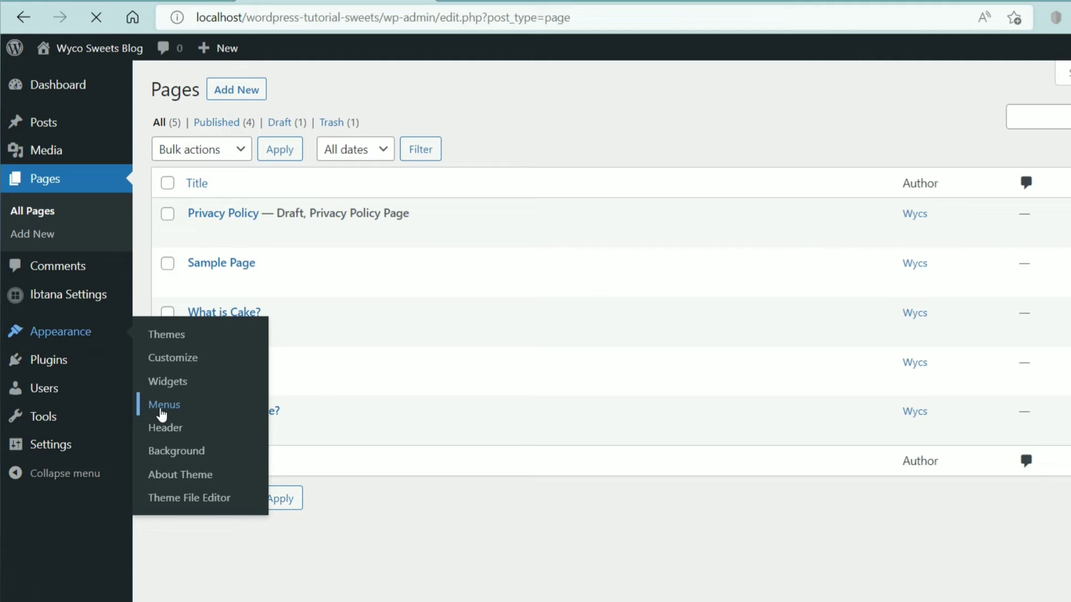
{"action": "scroll", "coordinate": [368, 398], "scroll_direction": "down", "scroll_amount": 1}
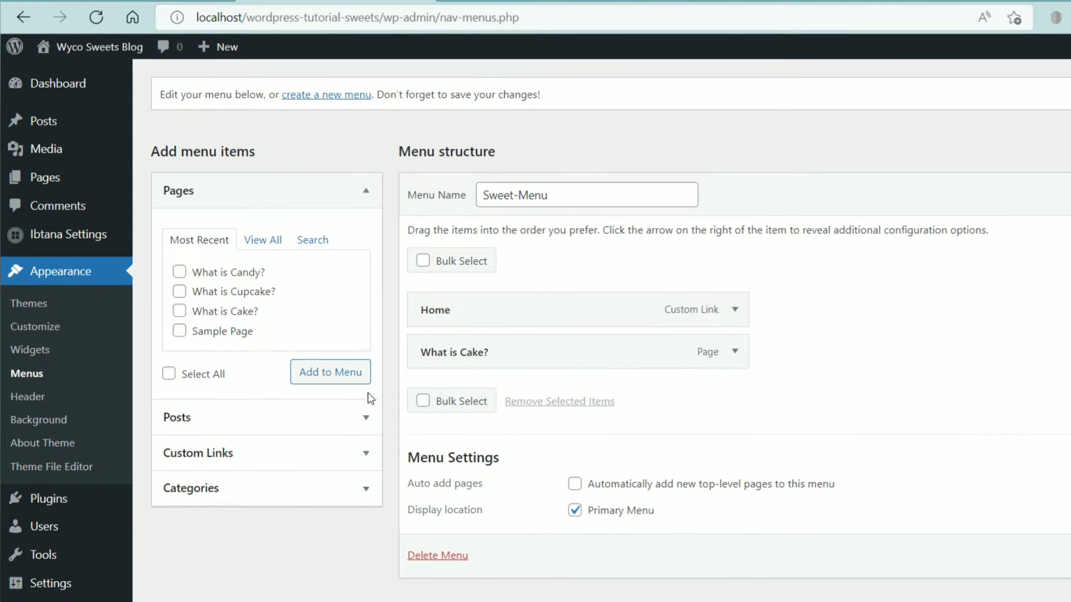
{"action": "left_click", "coordinate": [180, 296]}
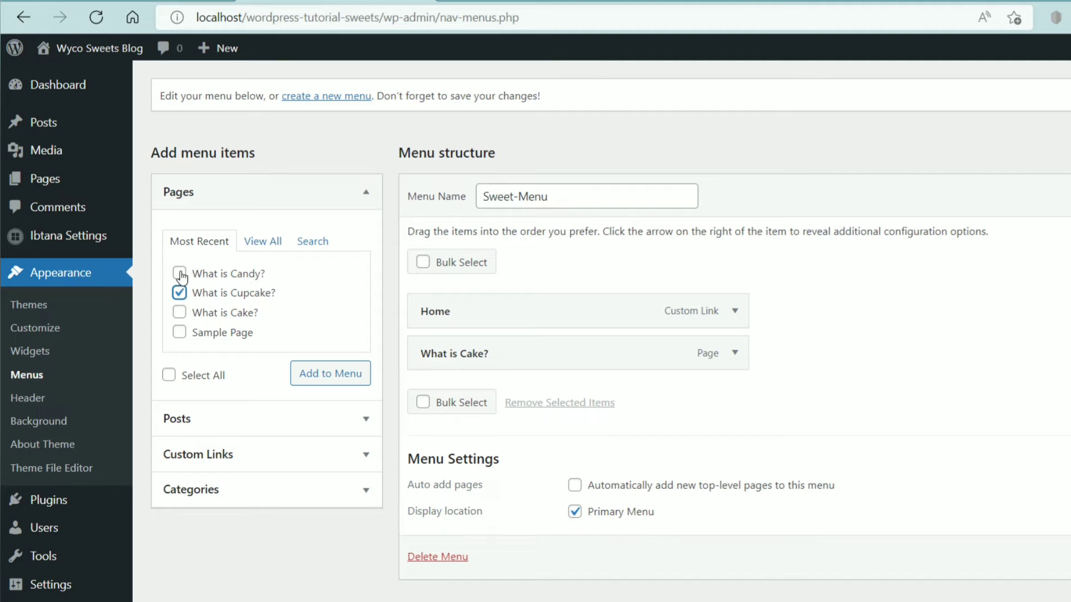
{"action": "left_click", "coordinate": [181, 274]}
{"action": "left_click", "coordinate": [311, 373]}
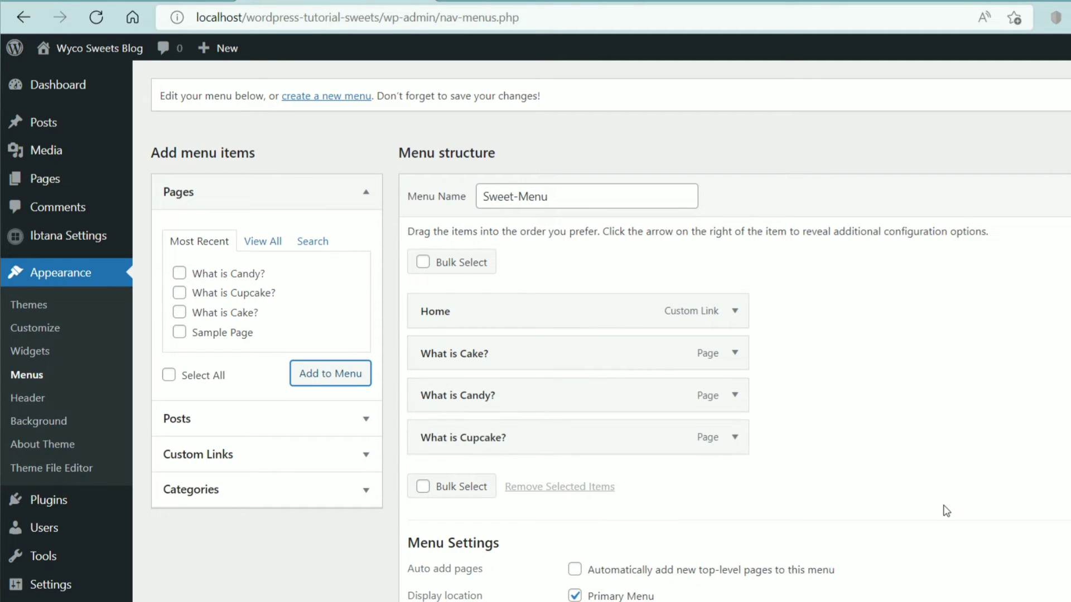
{"action": "scroll", "coordinate": [1047, 483], "scroll_direction": "down", "scroll_amount": 2}
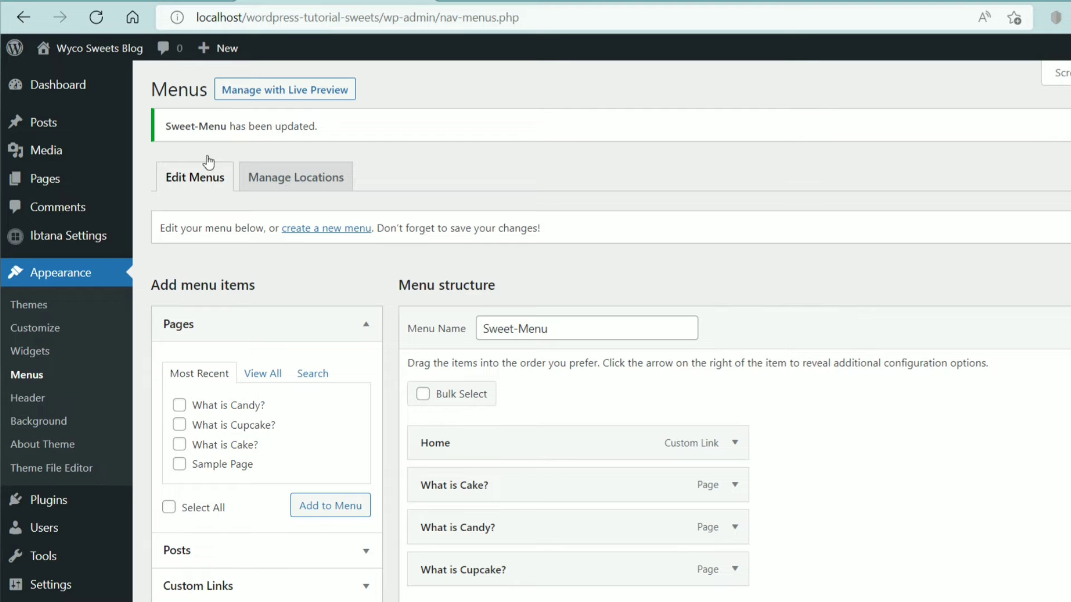
{"action": "left_click", "coordinate": [116, 51]}
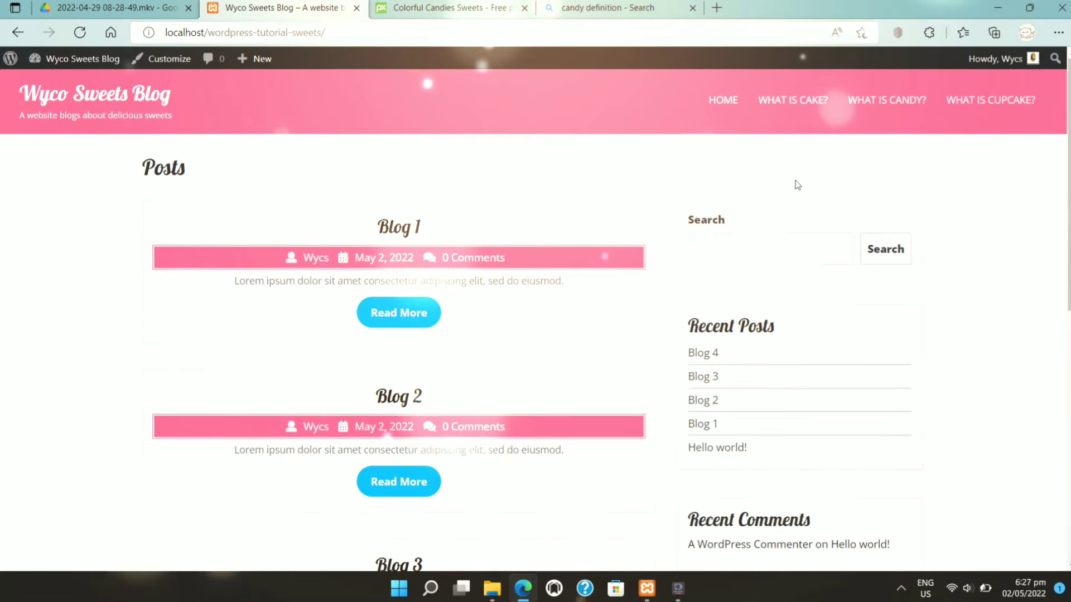
Step: Browse the live What is Cake?, What is Candy? and What is Cupcake? pages, then return Home
{"action": "left_click", "coordinate": [798, 102]}
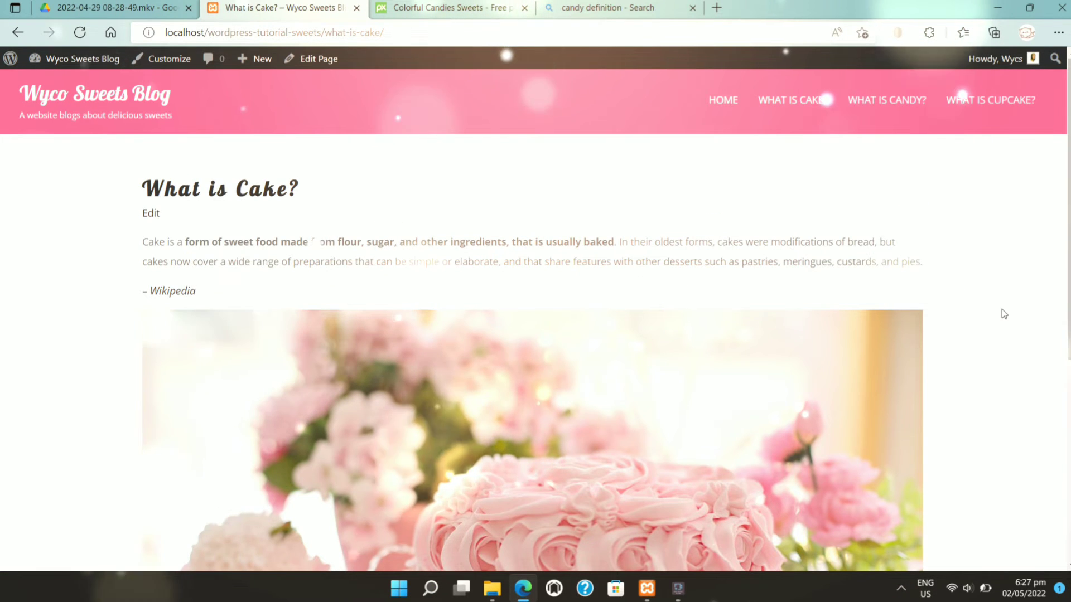
{"action": "scroll", "coordinate": [1004, 314], "scroll_direction": "down", "scroll_amount": 6}
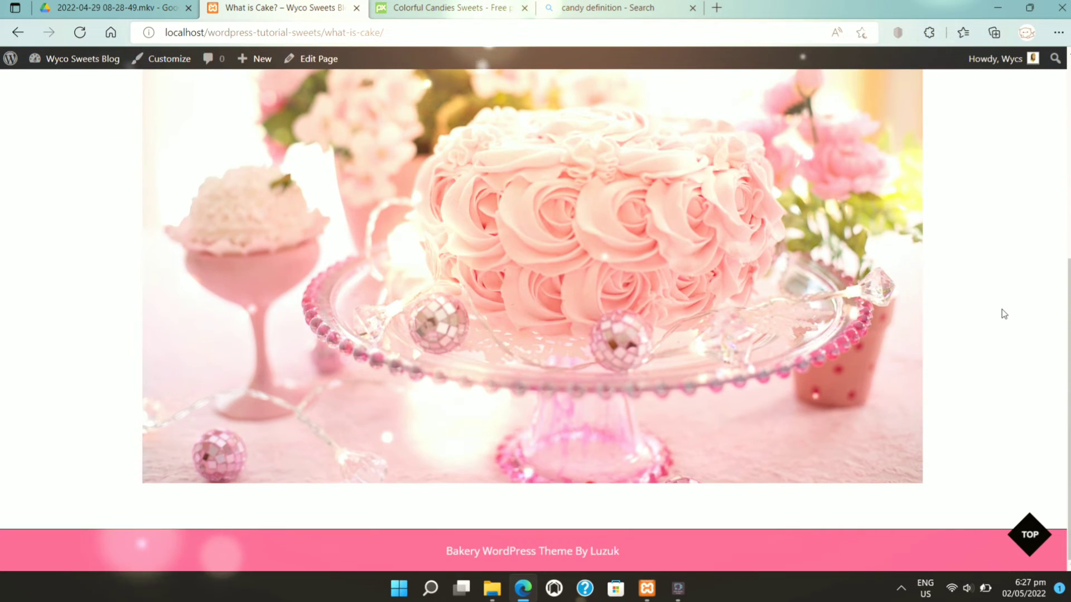
{"action": "scroll", "coordinate": [1001, 309], "scroll_direction": "up", "scroll_amount": 5}
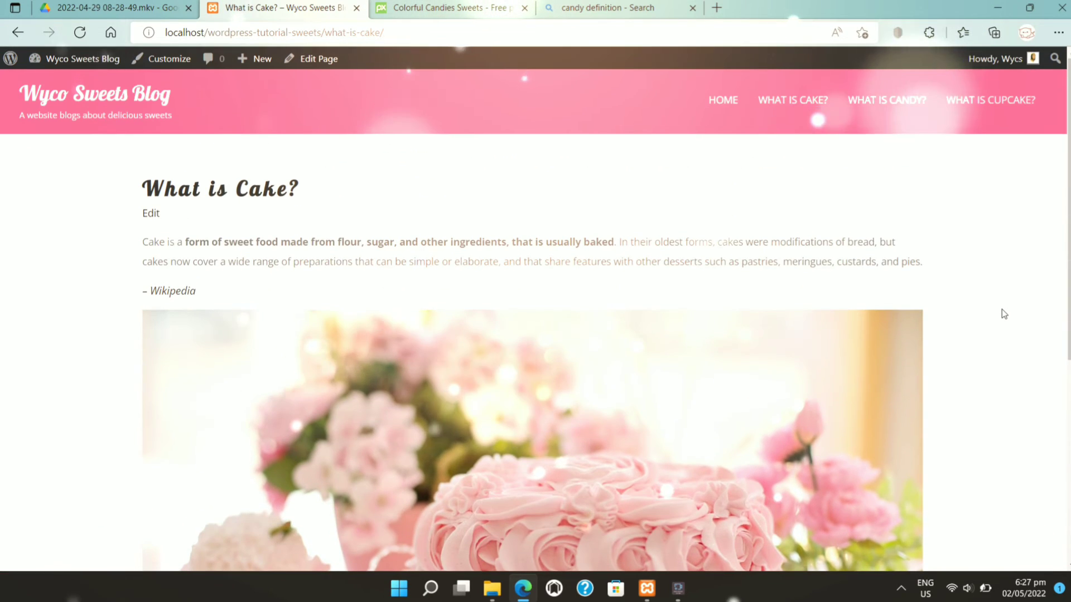
{"action": "left_click", "coordinate": [883, 108]}
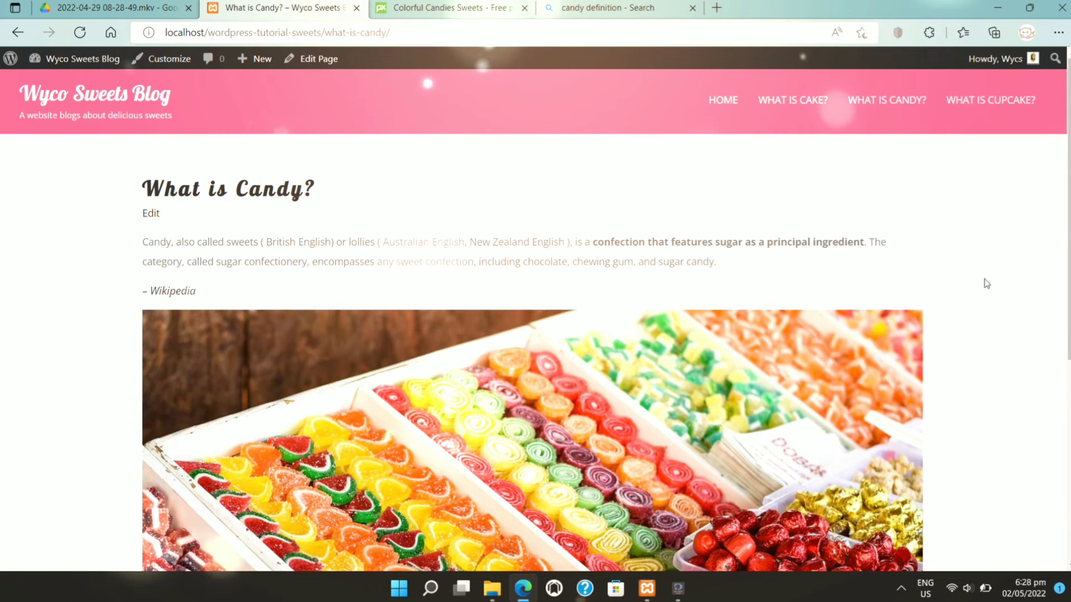
{"action": "scroll", "coordinate": [990, 301], "scroll_direction": "down", "scroll_amount": 1}
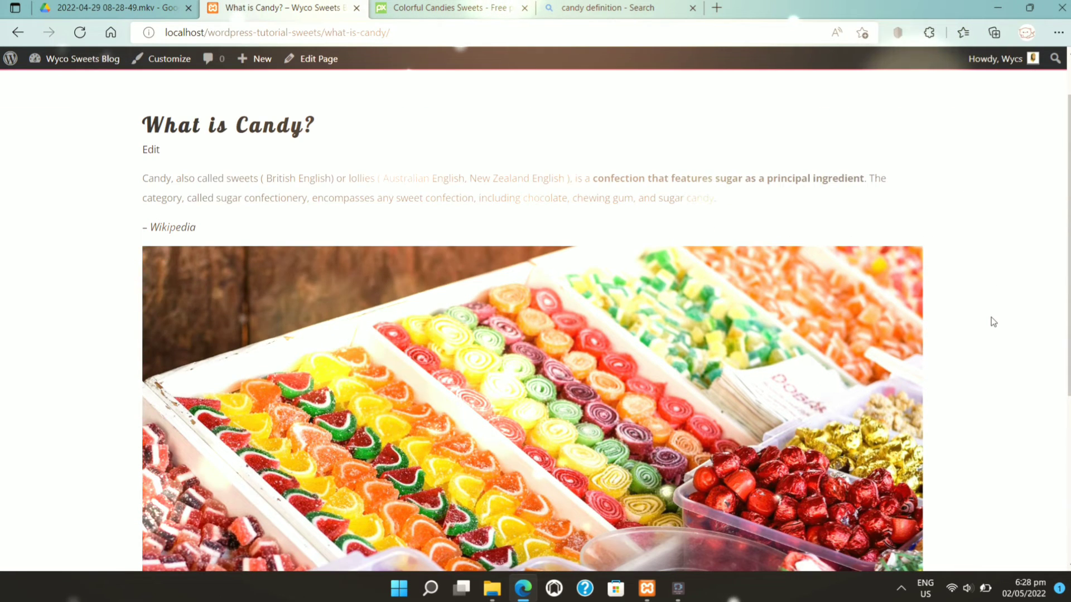
{"action": "scroll", "coordinate": [993, 321], "scroll_direction": "down", "scroll_amount": 5}
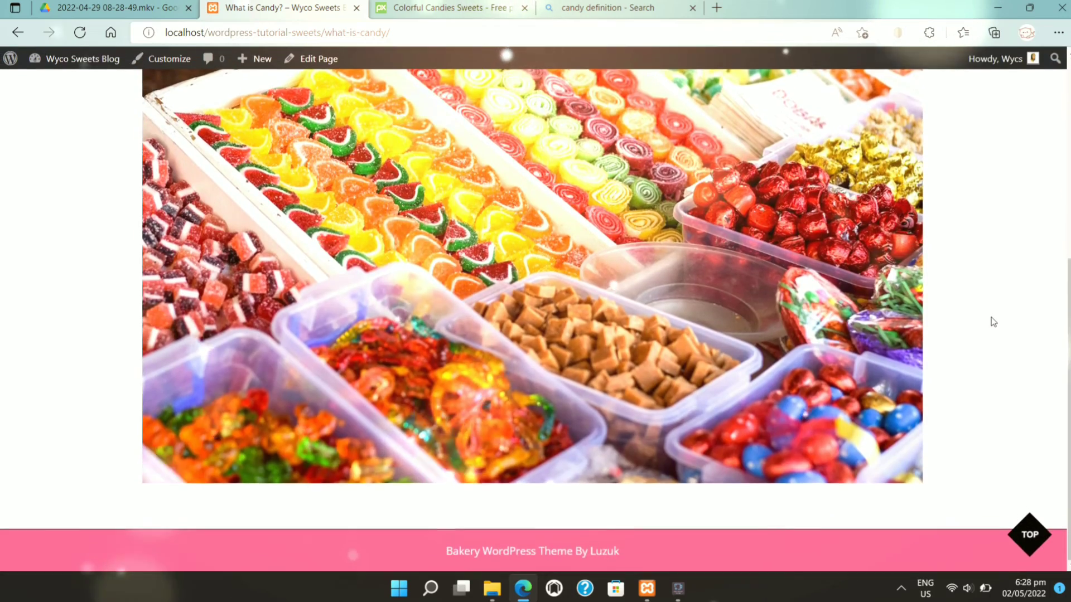
{"action": "scroll", "coordinate": [993, 321], "scroll_direction": "up", "scroll_amount": 6}
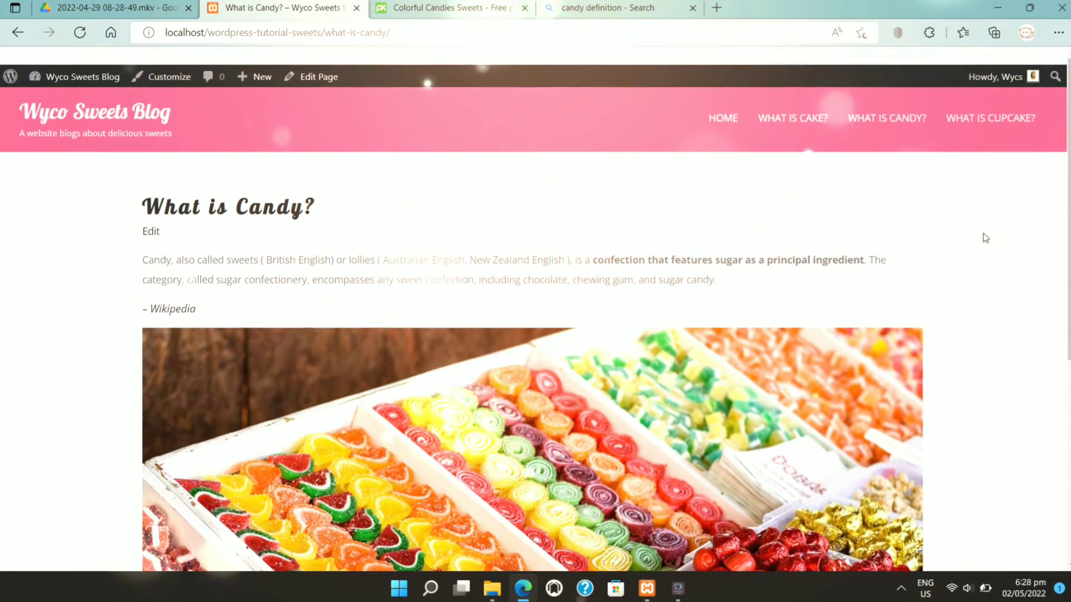
{"action": "left_click", "coordinate": [997, 102]}
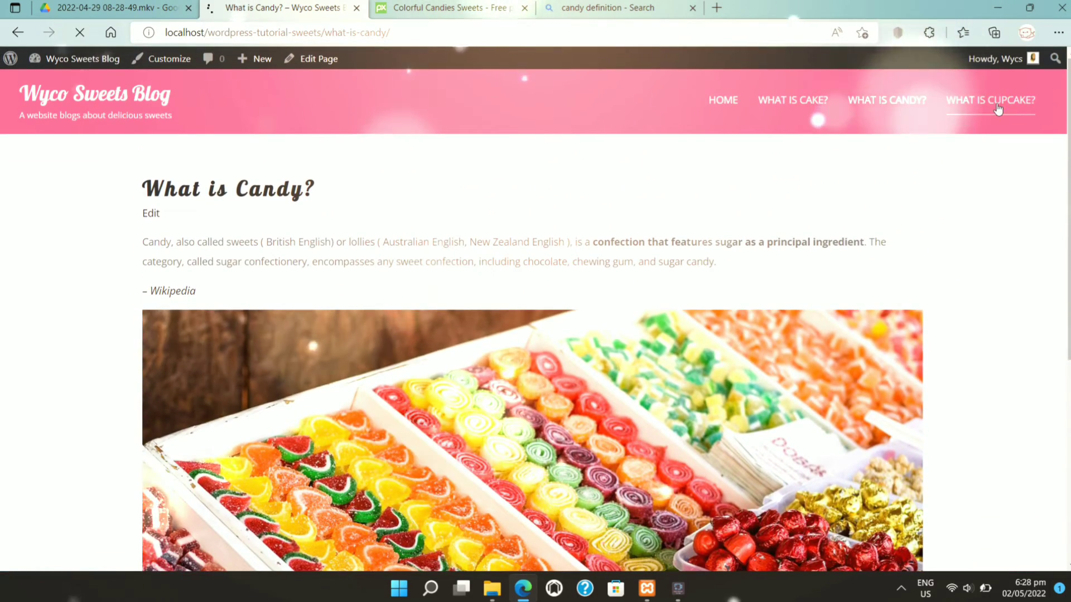
{"action": "scroll", "coordinate": [968, 269], "scroll_direction": "down", "scroll_amount": 3}
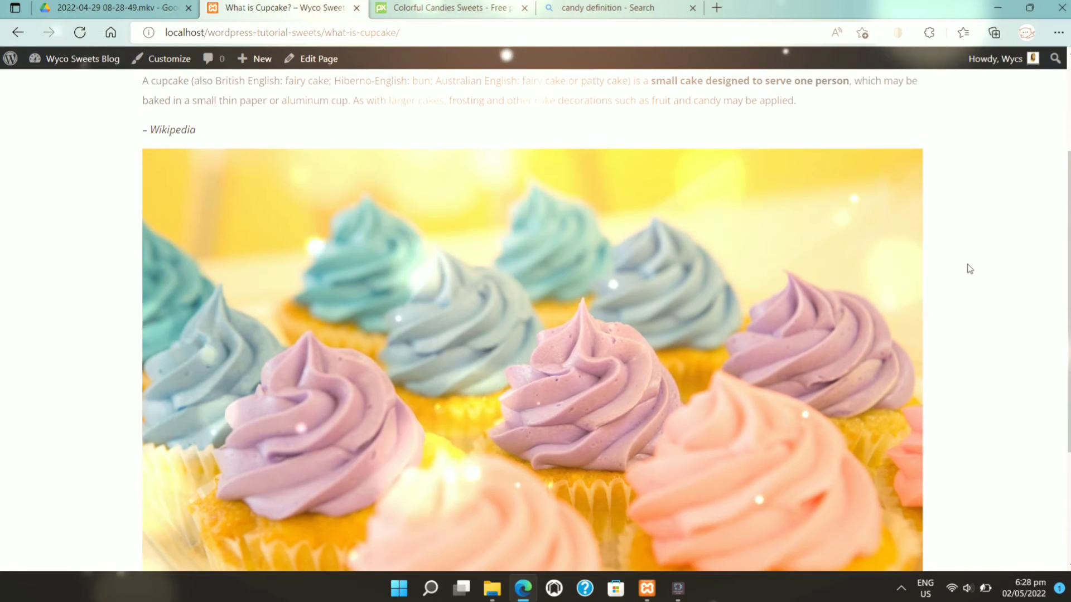
{"action": "scroll", "coordinate": [969, 269], "scroll_direction": "down", "scroll_amount": 3}
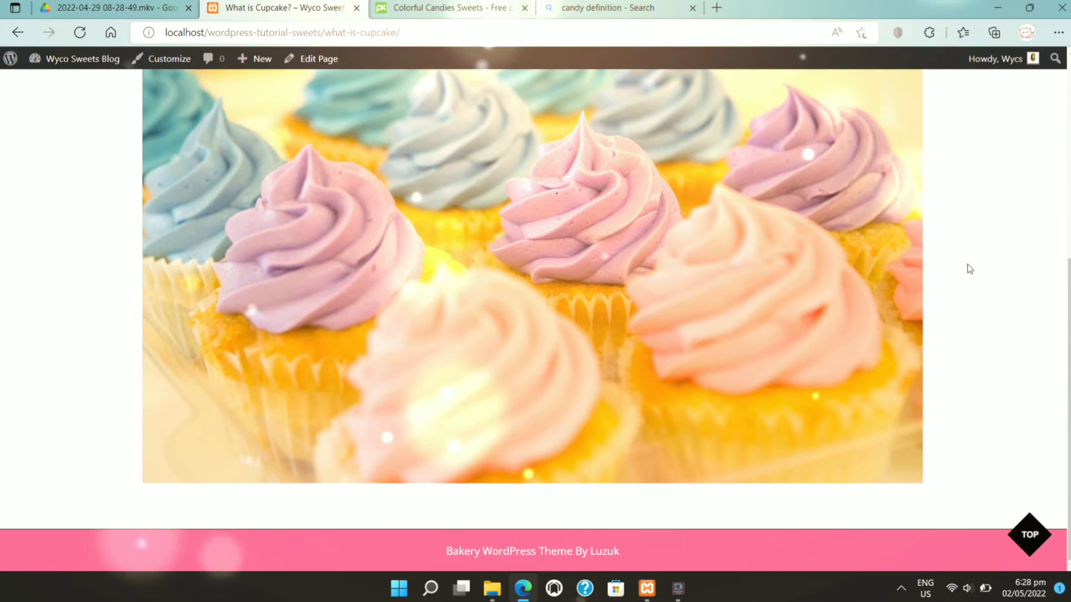
{"action": "scroll", "coordinate": [969, 268], "scroll_direction": "up", "scroll_amount": 6}
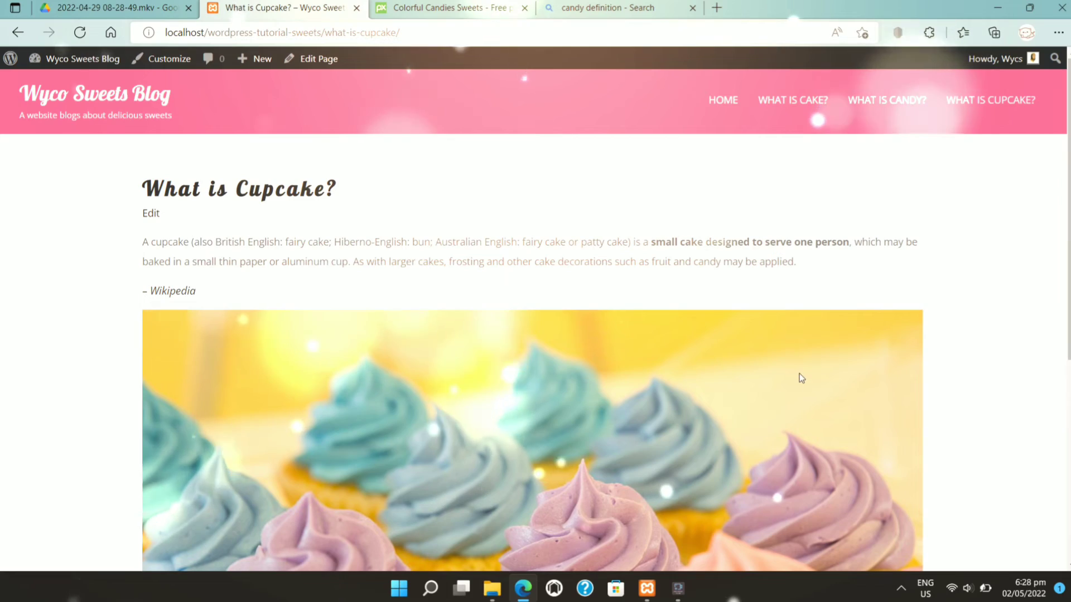
{"action": "left_click", "coordinate": [720, 110]}
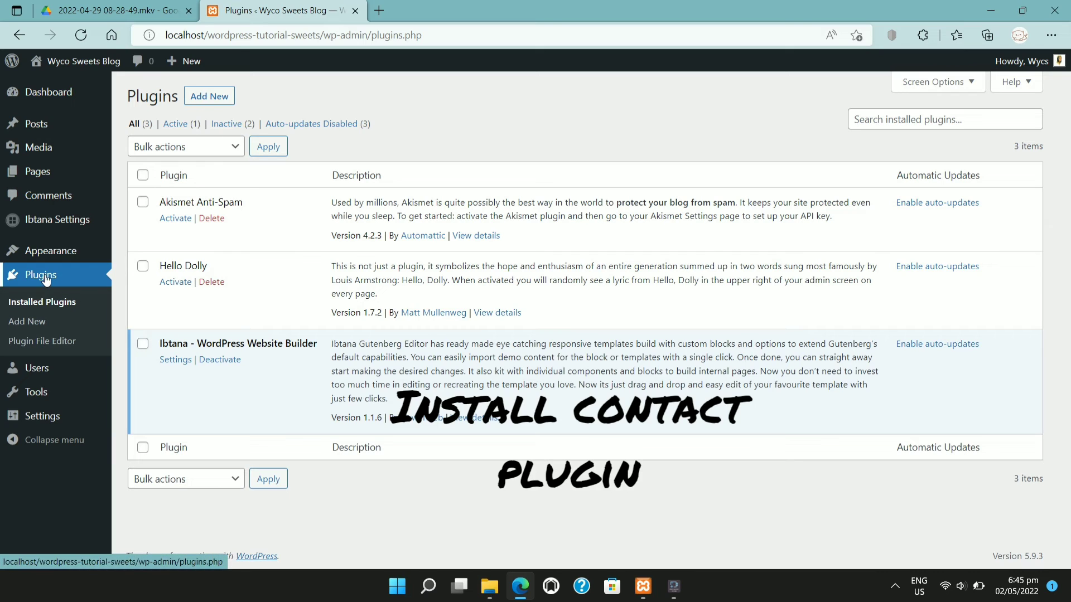
Step: Search for 'contact form' plugins, then install and activate Contact Form by WPForms
{"action": "left_click", "coordinate": [43, 326]}
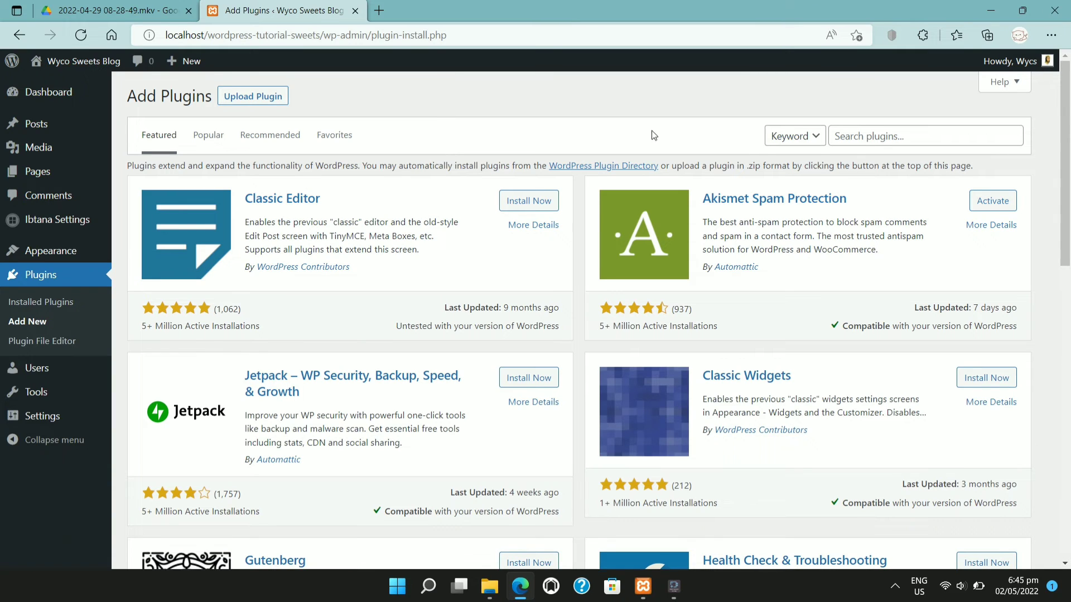
{"action": "left_click", "coordinate": [876, 134]}
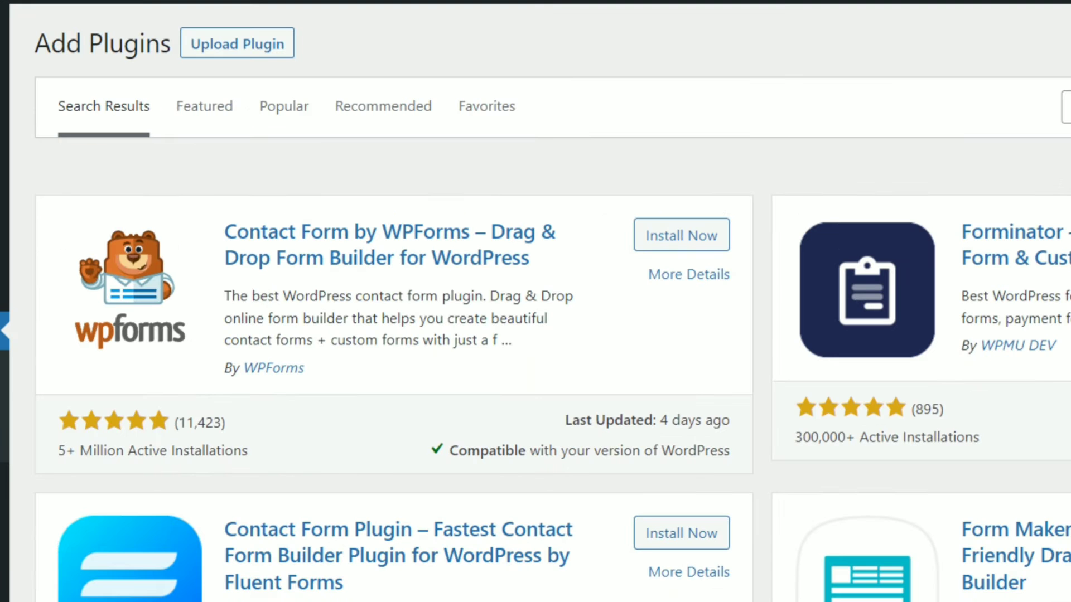
{"action": "left_click", "coordinate": [657, 245]}
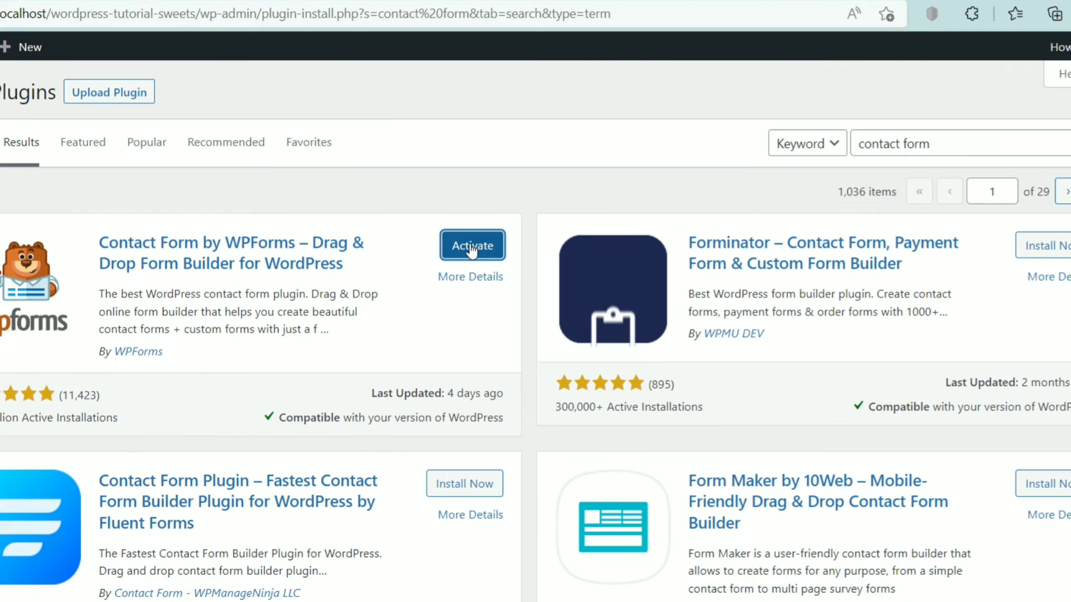
{"action": "left_click", "coordinate": [692, 235]}
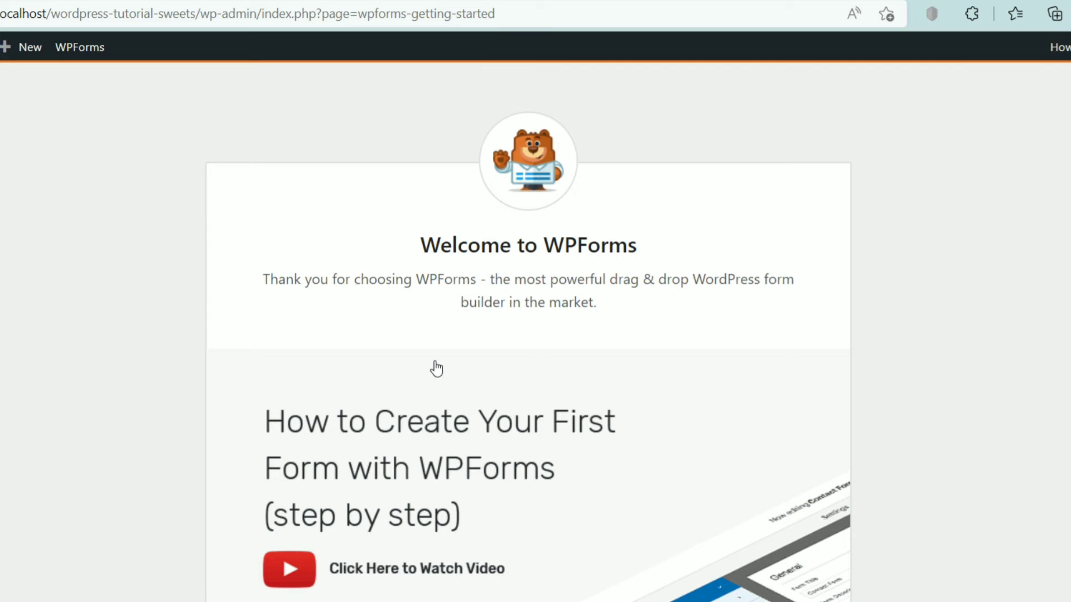
Step: Open WPForms > Add New to begin a new form
{"action": "scroll", "coordinate": [661, 292], "scroll_direction": "down", "scroll_amount": 10}
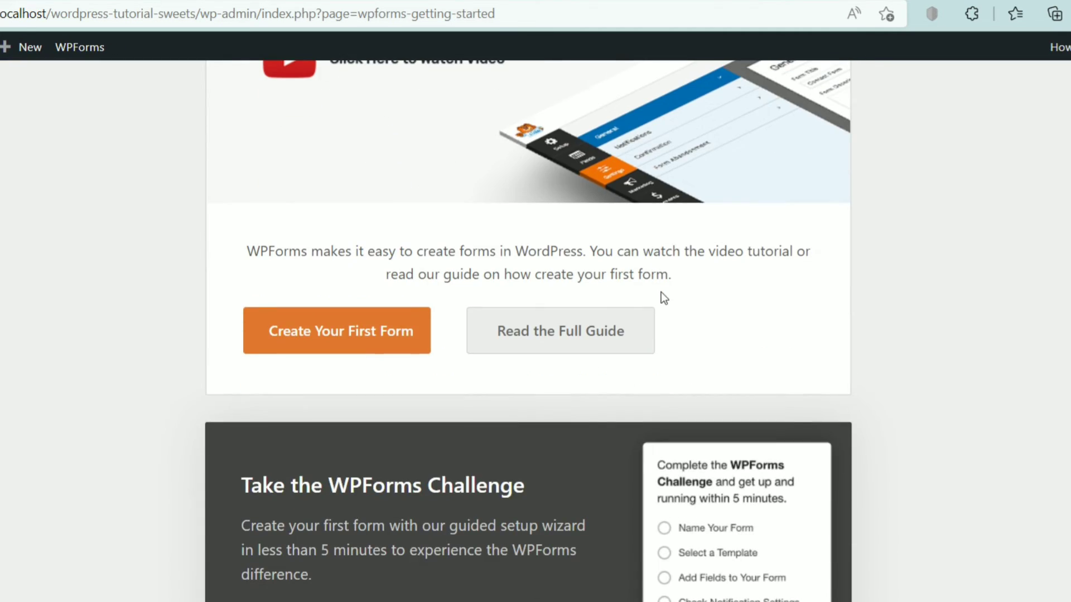
{"action": "scroll", "coordinate": [793, 365], "scroll_direction": "down", "scroll_amount": 12}
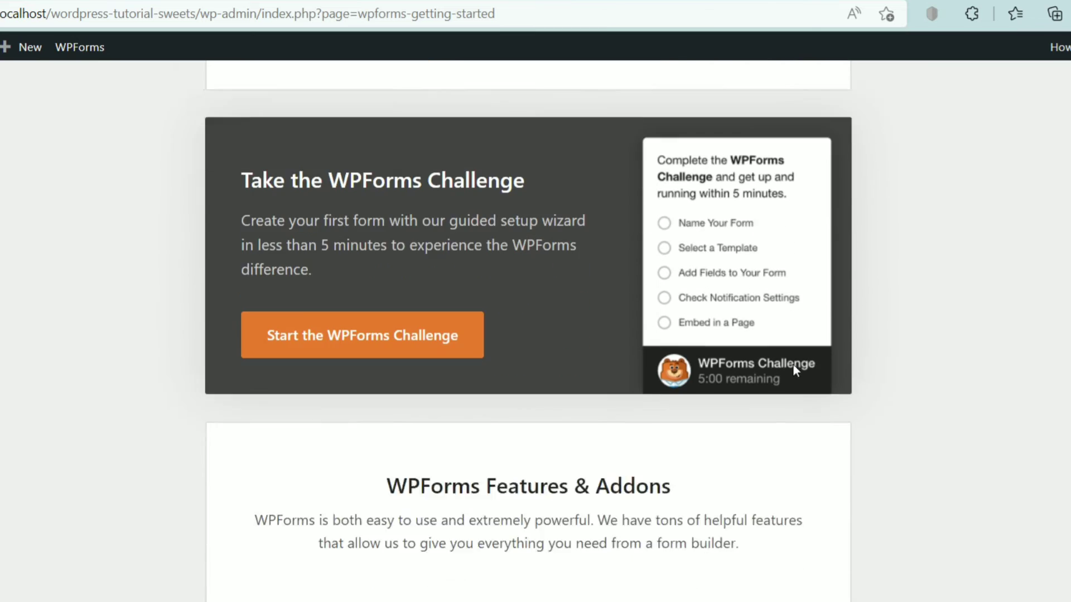
{"action": "scroll", "coordinate": [793, 364], "scroll_direction": "down", "scroll_amount": 13}
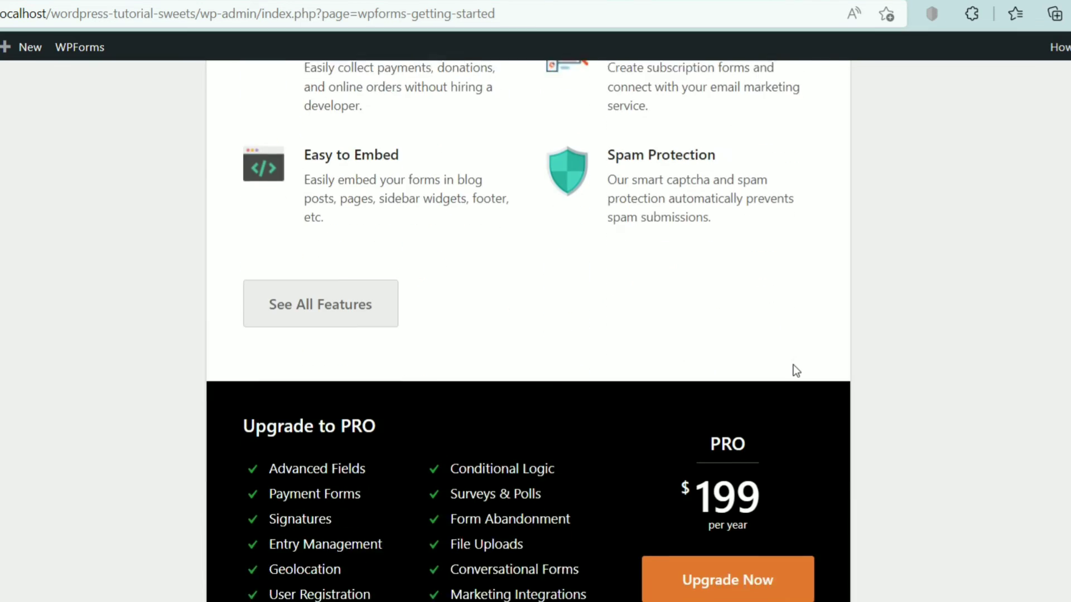
{"action": "scroll", "coordinate": [793, 364], "scroll_direction": "down", "scroll_amount": 6}
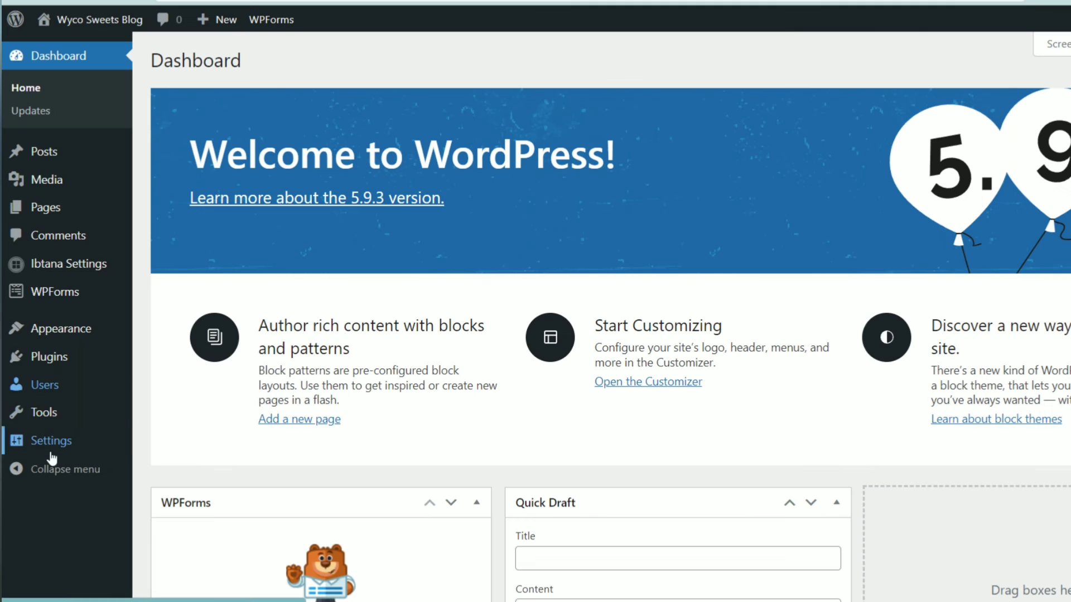
{"action": "mouse_move", "coordinate": [76, 306]}
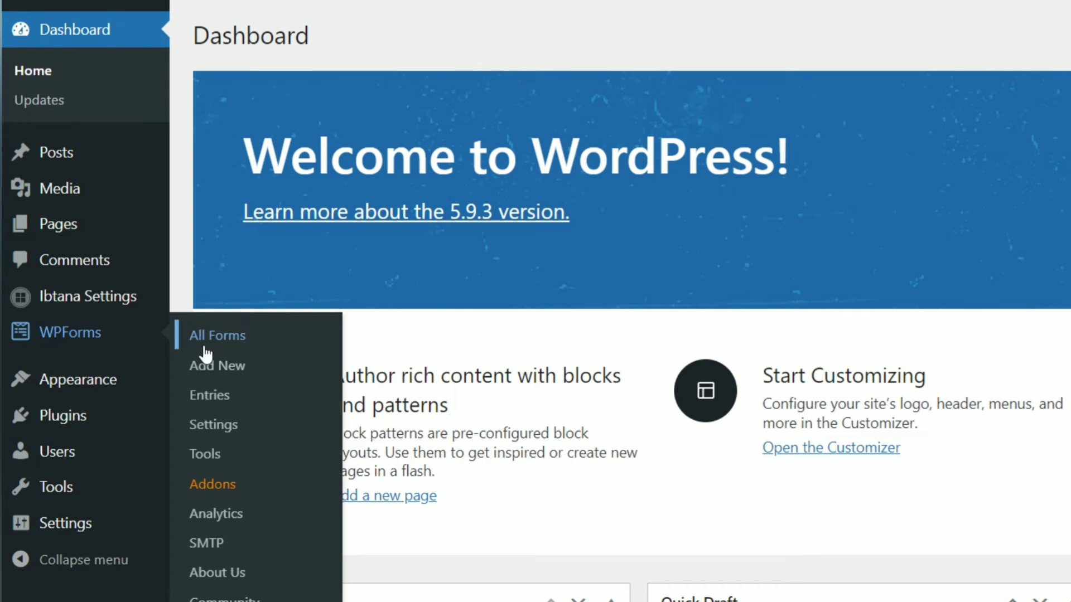
{"action": "left_click", "coordinate": [206, 368]}
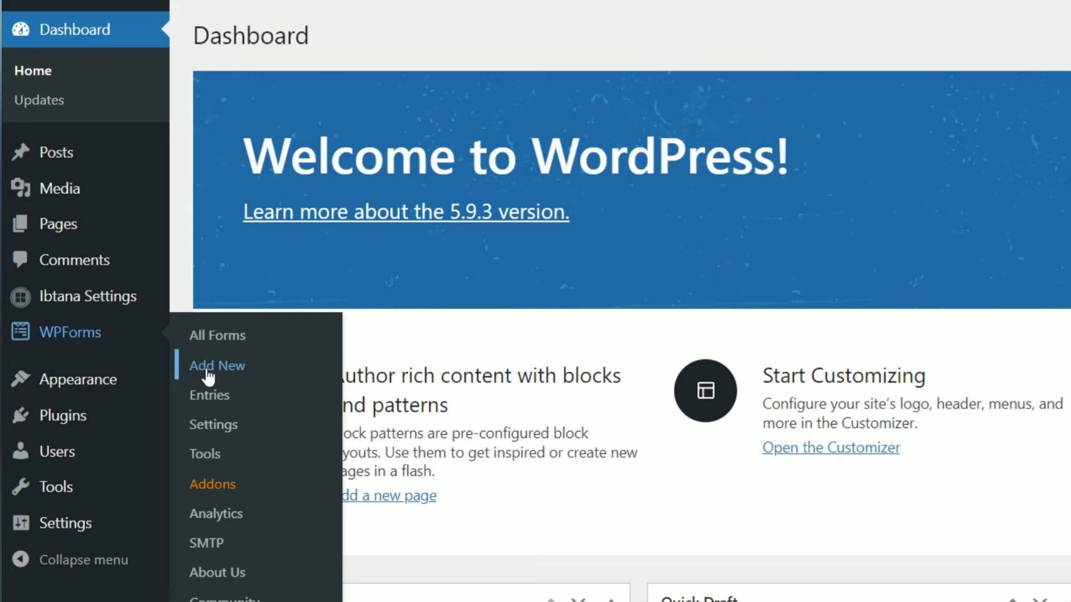
Step: Create the form from the Simple Contact Form template
{"action": "scroll", "coordinate": [502, 430], "scroll_direction": "down", "scroll_amount": 5}
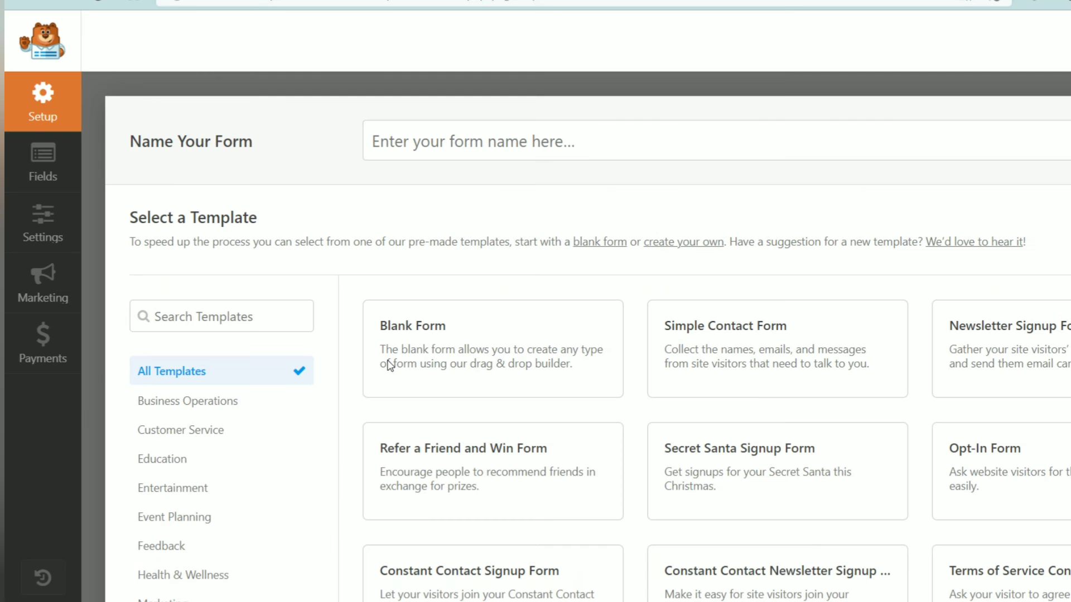
{"action": "scroll", "coordinate": [389, 365], "scroll_direction": "down", "scroll_amount": 4}
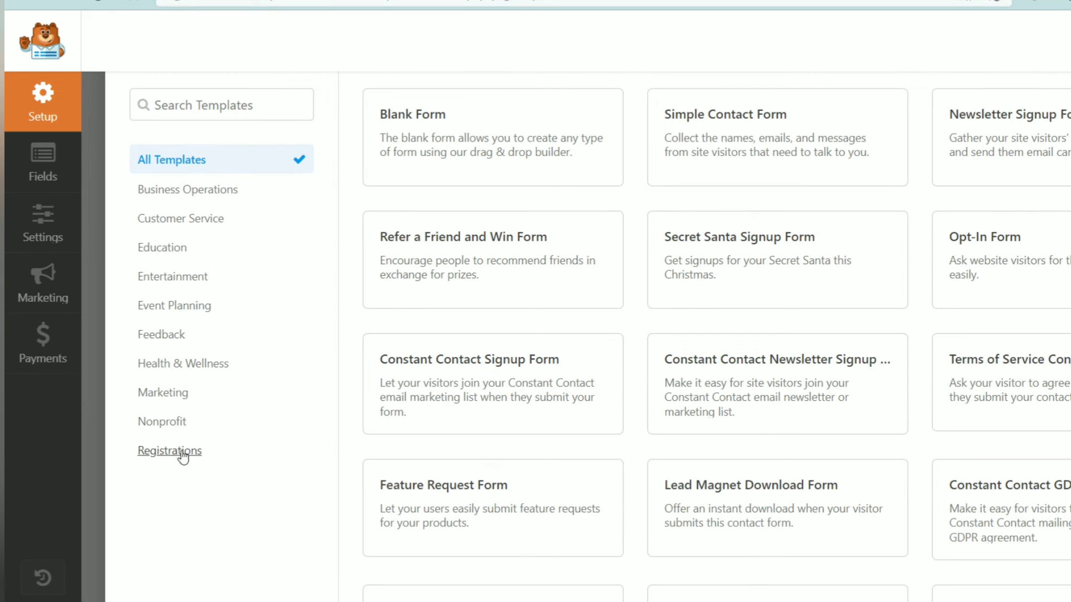
{"action": "scroll", "coordinate": [244, 323], "scroll_direction": "down", "scroll_amount": 1}
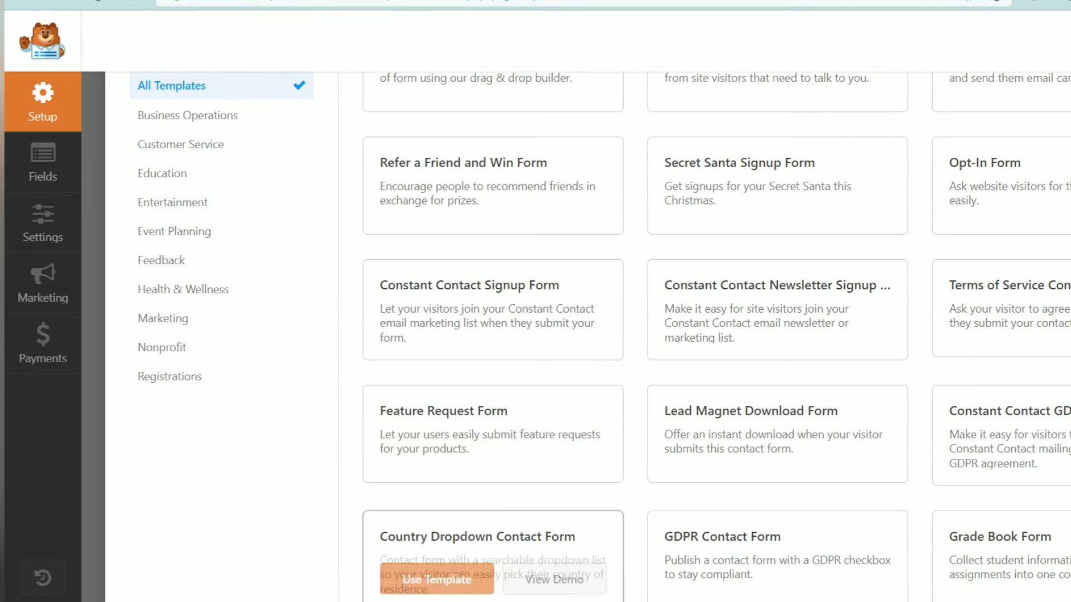
{"action": "scroll", "coordinate": [668, 222], "scroll_direction": "up", "scroll_amount": 5}
{"action": "mouse_move", "coordinate": [739, 326]}
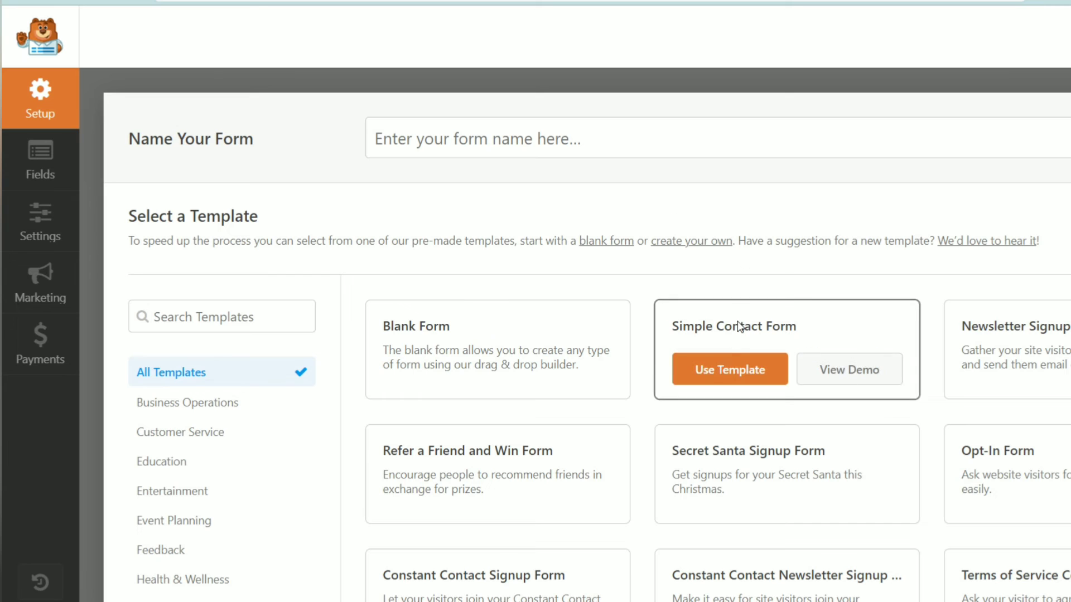
{"action": "left_click", "coordinate": [736, 370]}
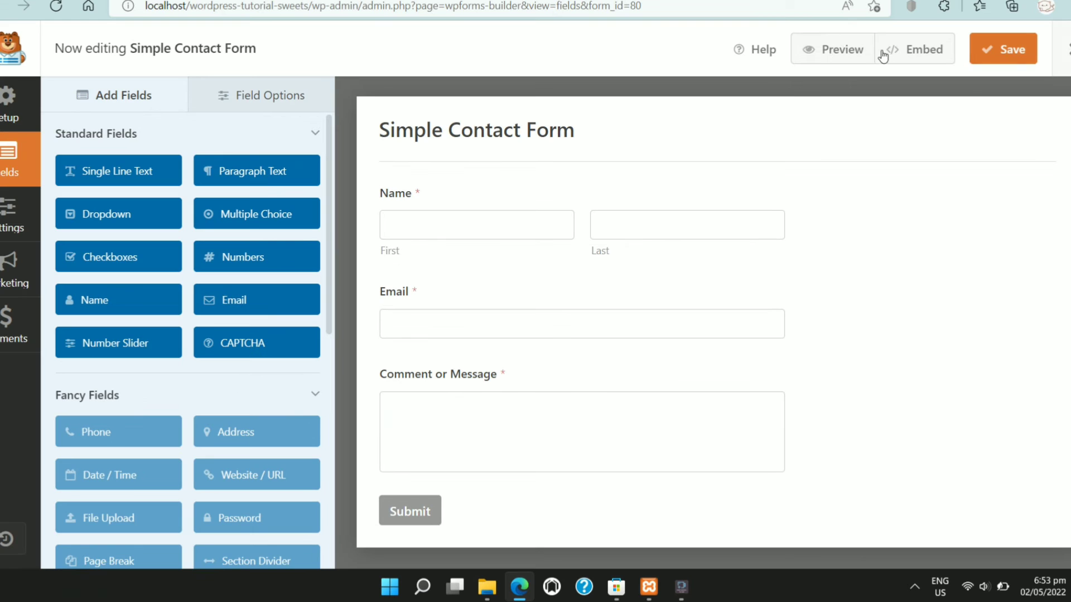
Step: Preview the contact form, close the preview, and rename the form 'Sweets Contact Us'
{"action": "left_click", "coordinate": [843, 37]}
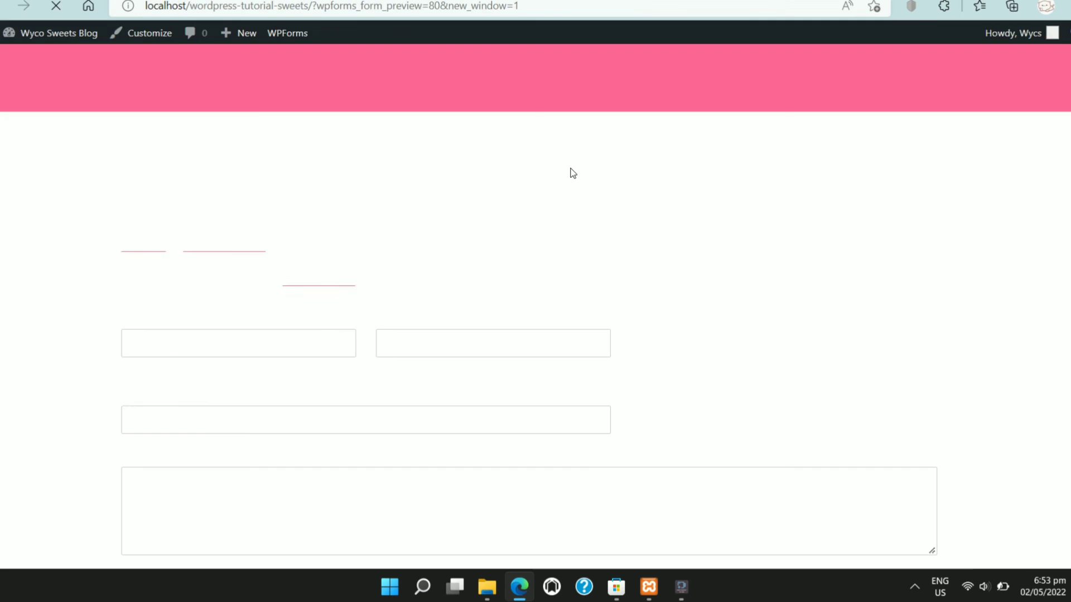
{"action": "scroll", "coordinate": [572, 173], "scroll_direction": "down", "scroll_amount": 3}
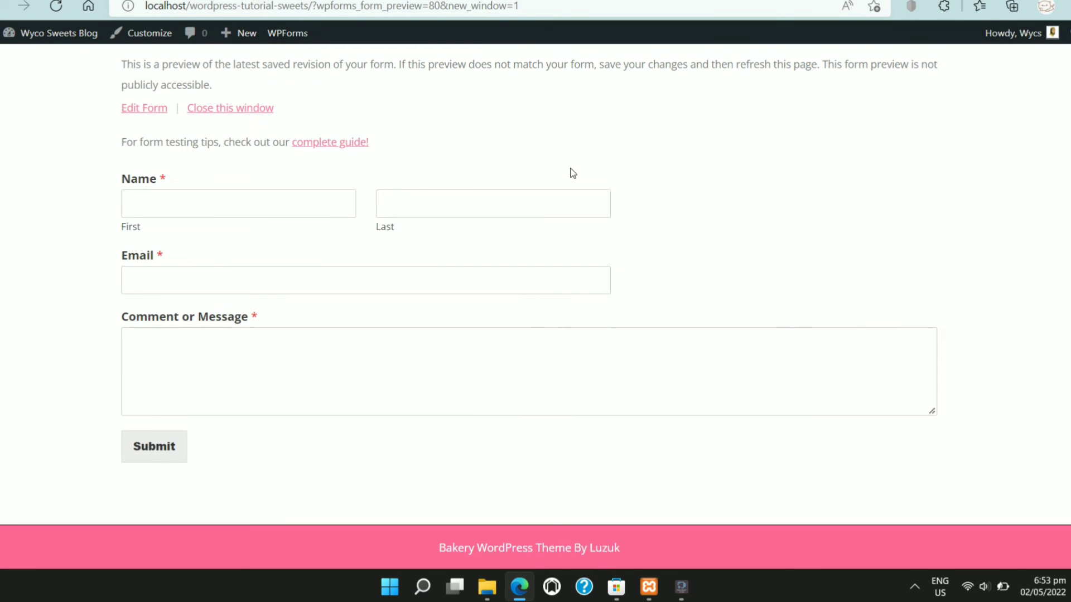
{"action": "scroll", "coordinate": [572, 173], "scroll_direction": "up", "scroll_amount": 3}
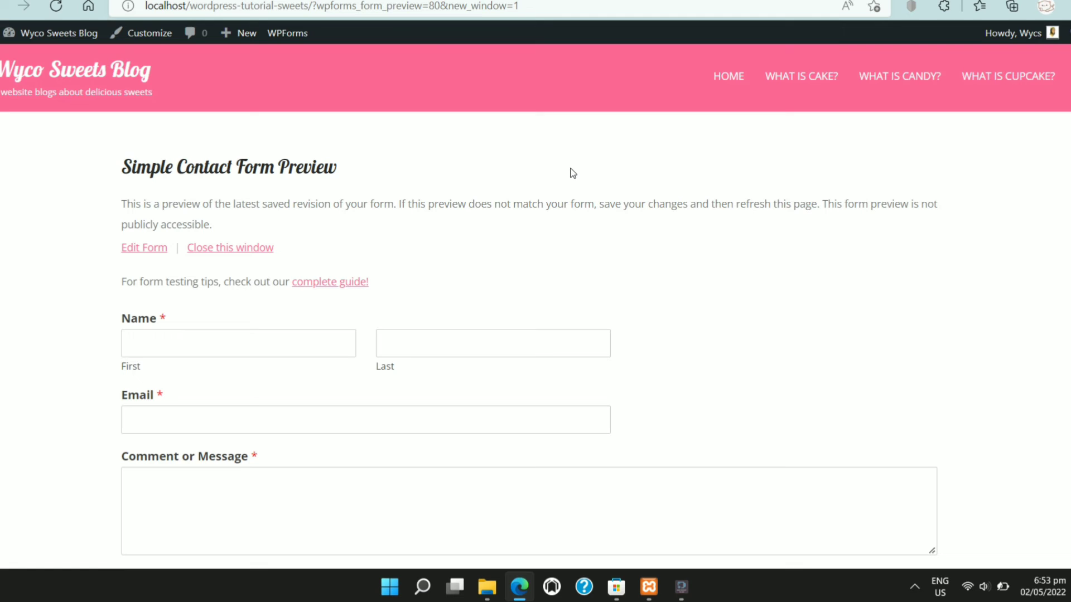
{"action": "left_click", "coordinate": [260, 247]}
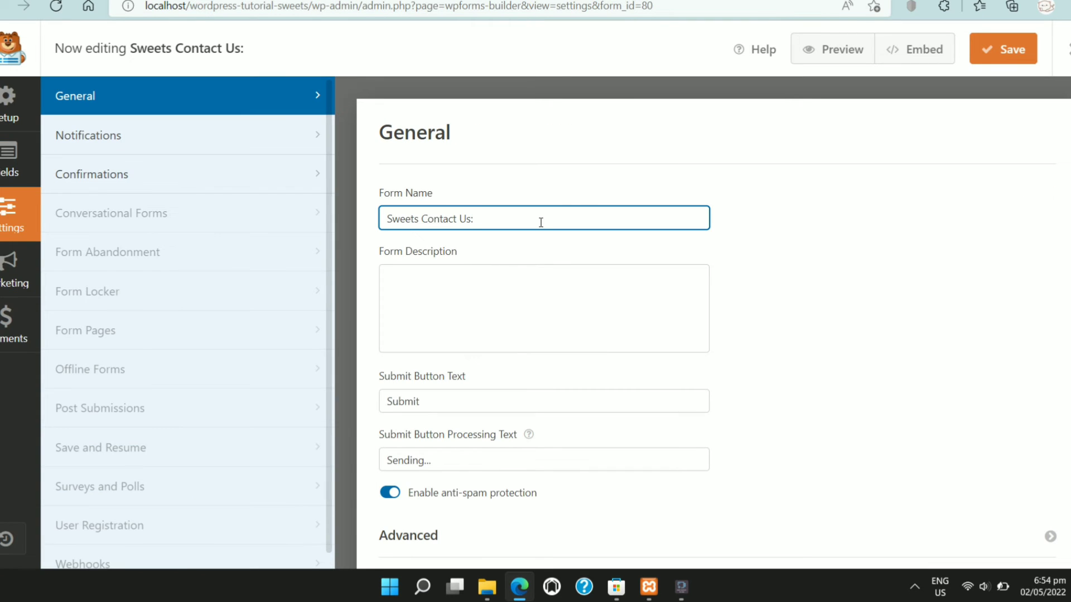
{"action": "left_click", "coordinate": [737, 267]}
{"action": "scroll", "coordinate": [737, 267], "scroll_direction": "down", "scroll_amount": 1}
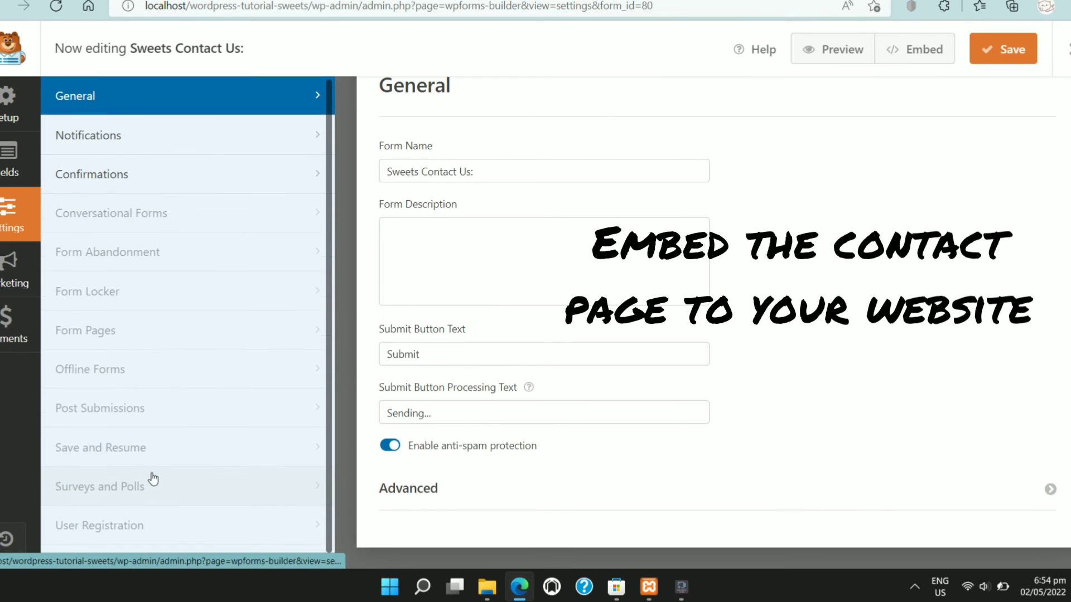
Step: Save the WPForms form and embed it in a new page named 'Contact Us'
{"action": "left_click", "coordinate": [1008, 53]}
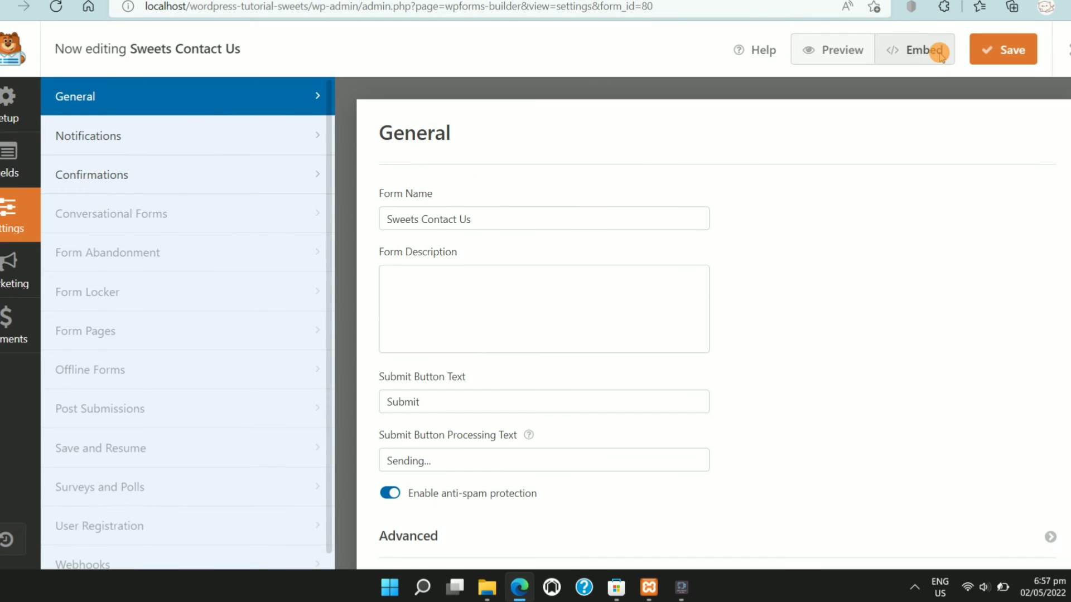
{"action": "left_click", "coordinate": [939, 52]}
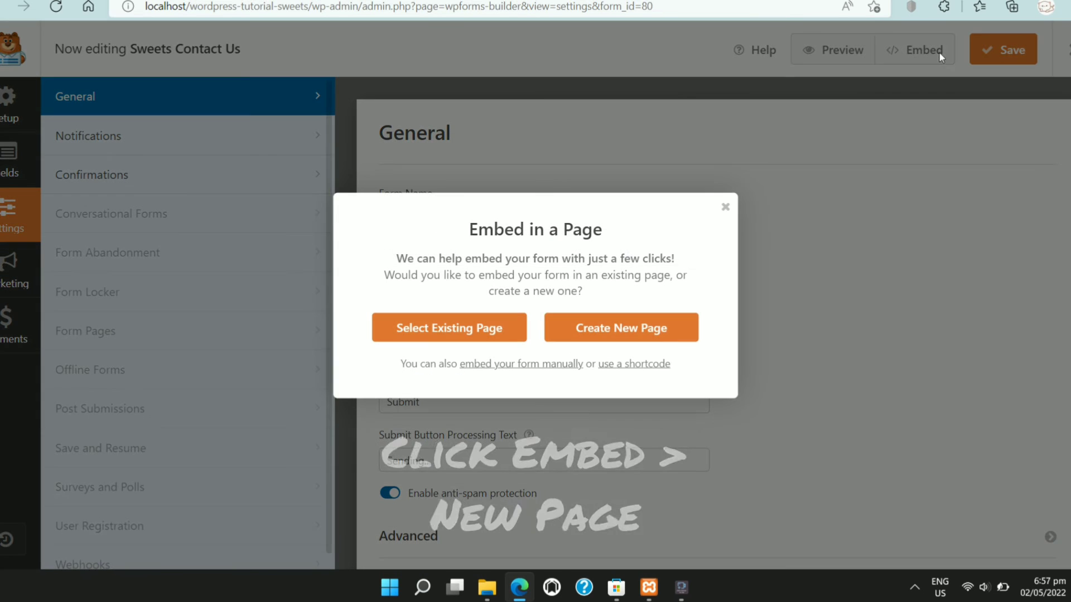
{"action": "left_click", "coordinate": [598, 328]}
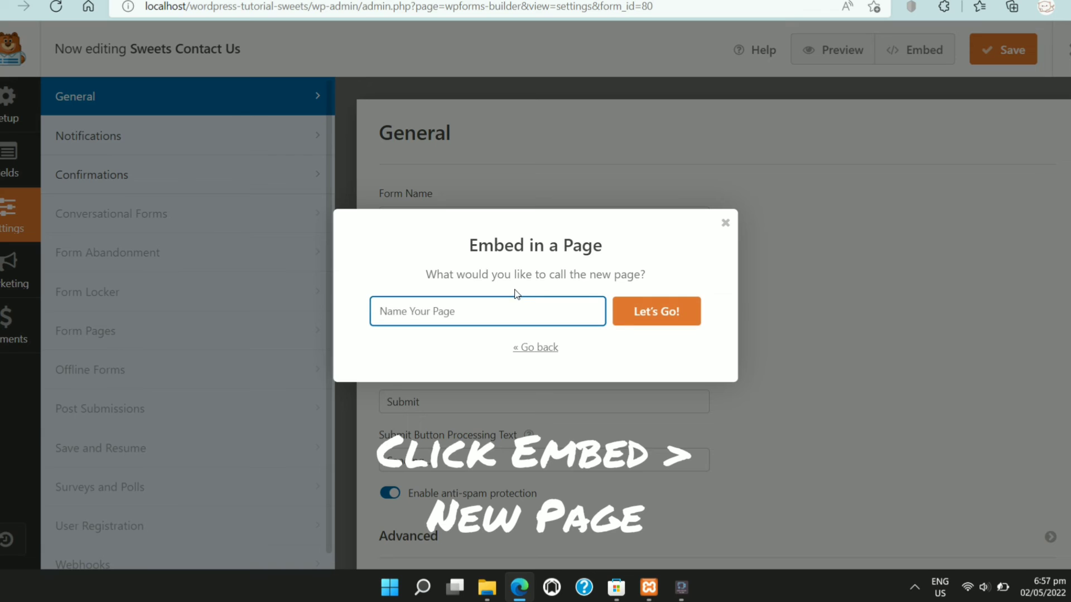
{"action": "type", "text": "Contact Us"}
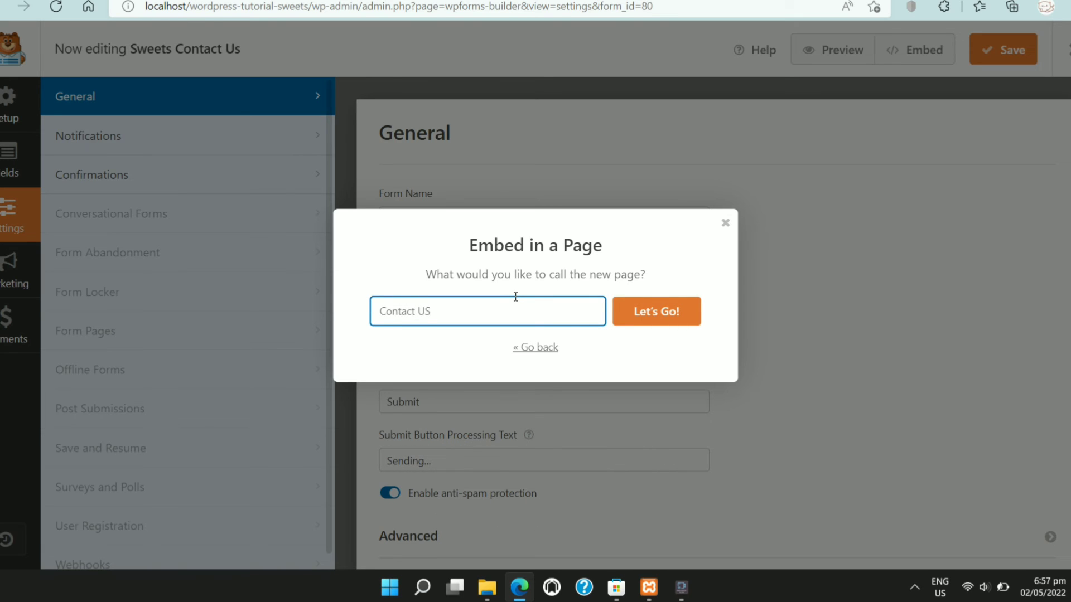
{"action": "left_click", "coordinate": [654, 313]}
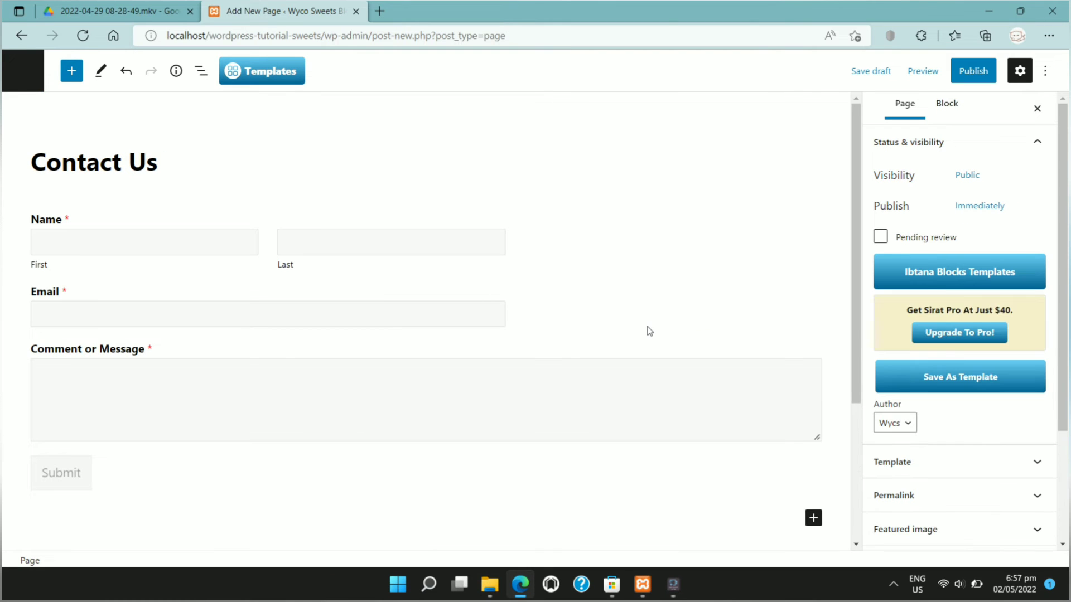
Step: Publish the Contact Us page, view it on the live site, then return to the Dashboard
{"action": "scroll", "coordinate": [649, 332], "scroll_direction": "down", "scroll_amount": 3}
{"action": "scroll", "coordinate": [649, 331], "scroll_direction": "up", "scroll_amount": 3}
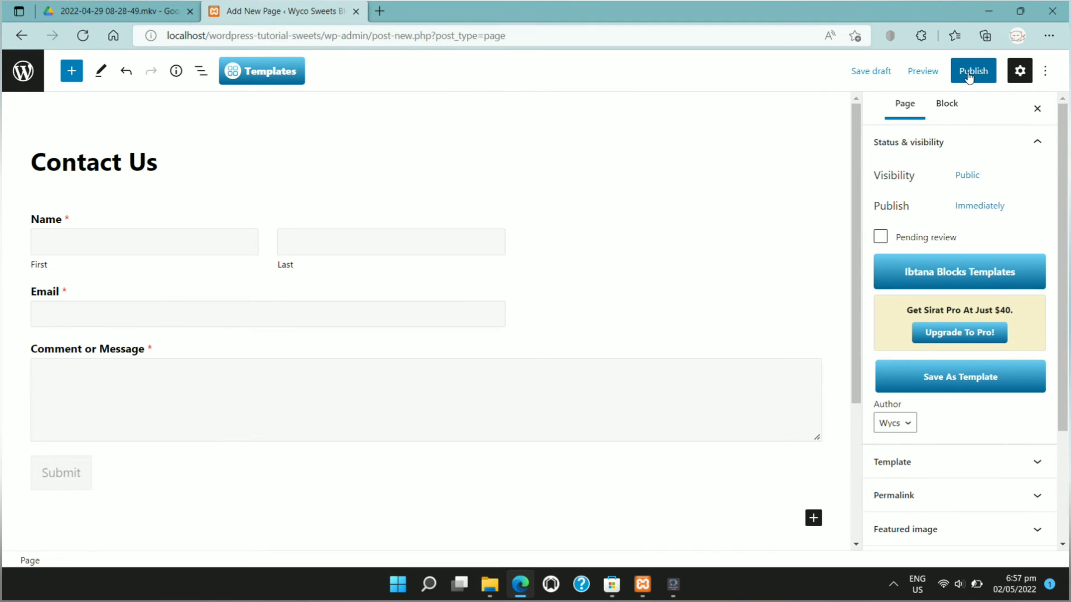
{"action": "left_click", "coordinate": [968, 75]}
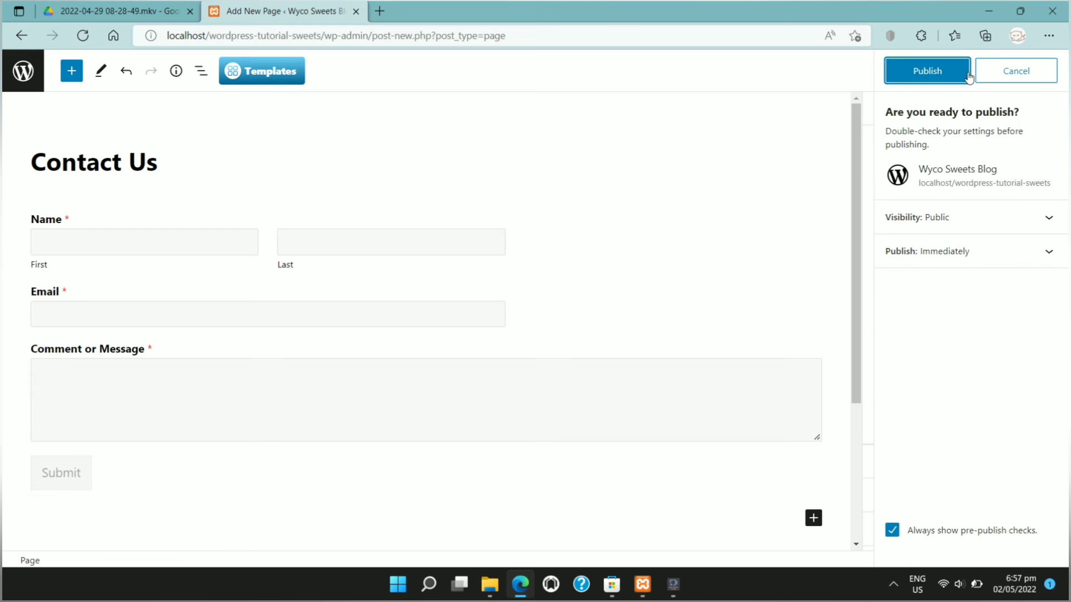
{"action": "left_click", "coordinate": [960, 77]}
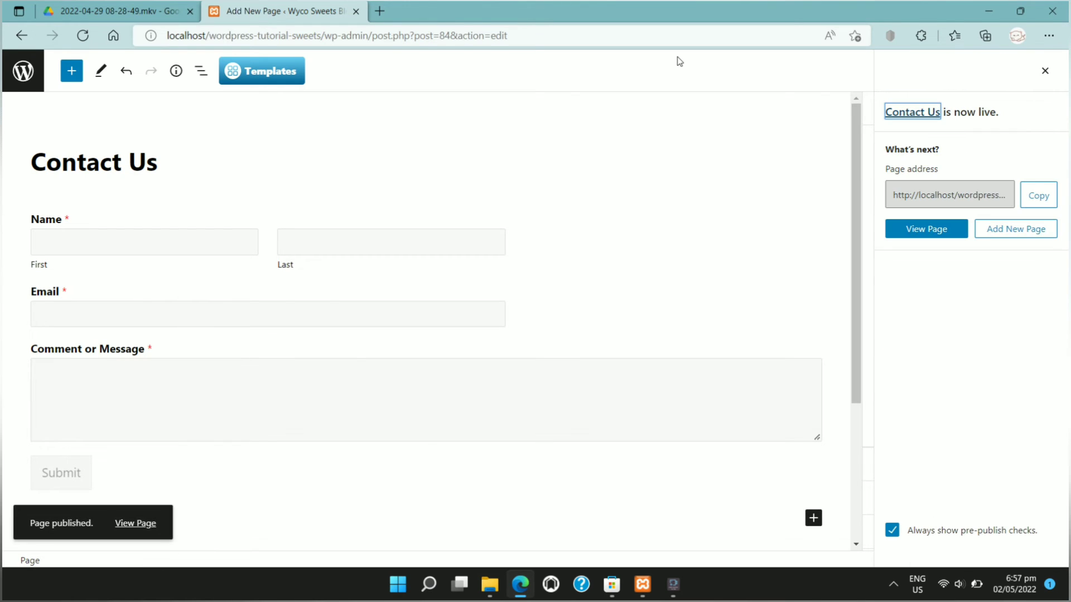
{"action": "left_click", "coordinate": [135, 523]}
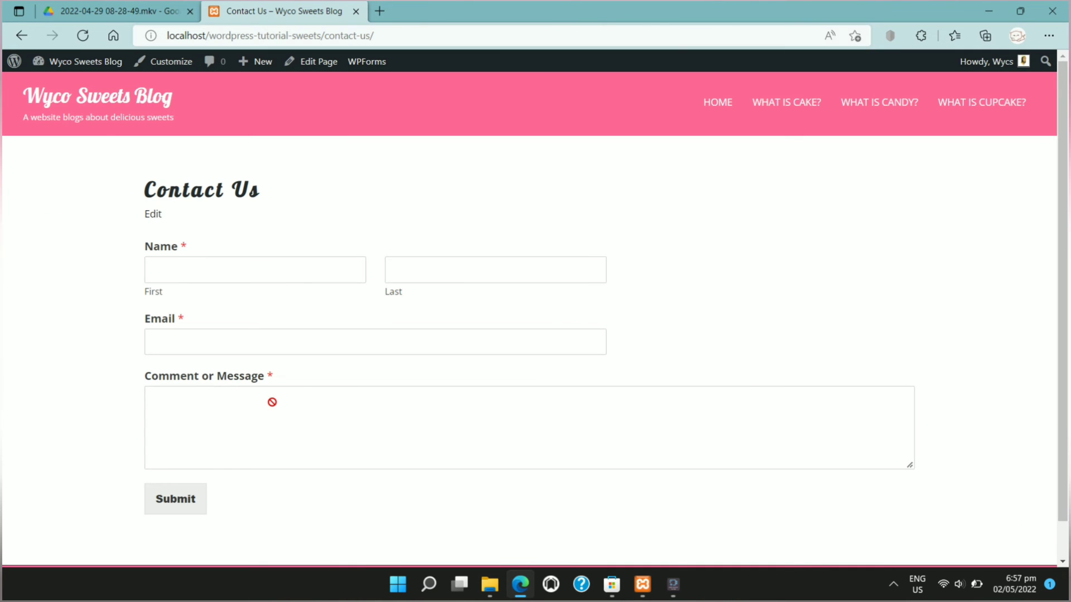
{"action": "left_click", "coordinate": [92, 61]}
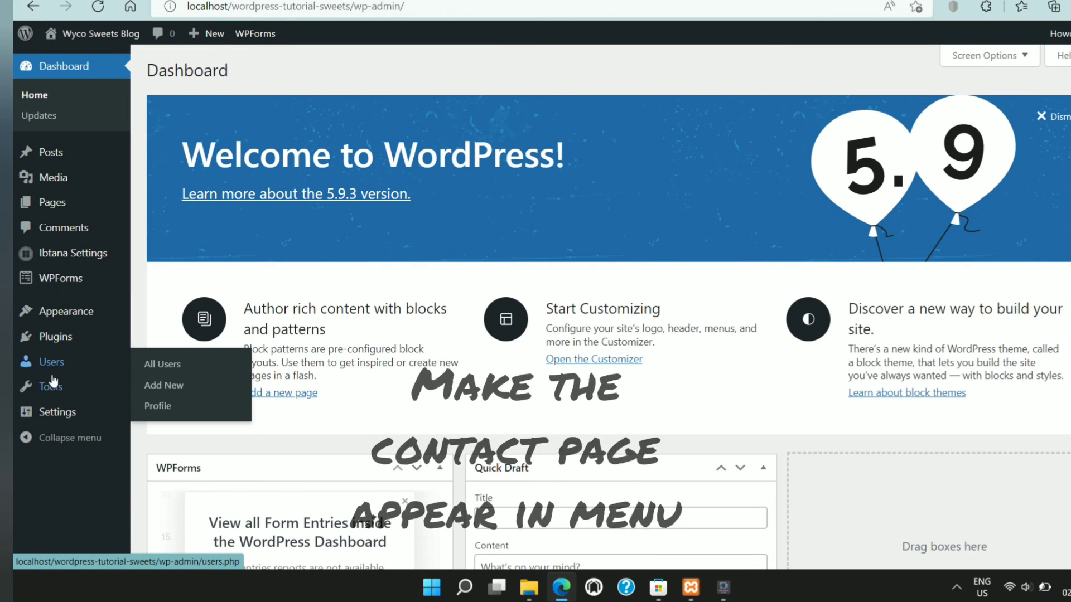
Step: Add the Contact Us page to Sweet-Menu in Appearance > Menus
{"action": "mouse_move", "coordinate": [65, 312]}
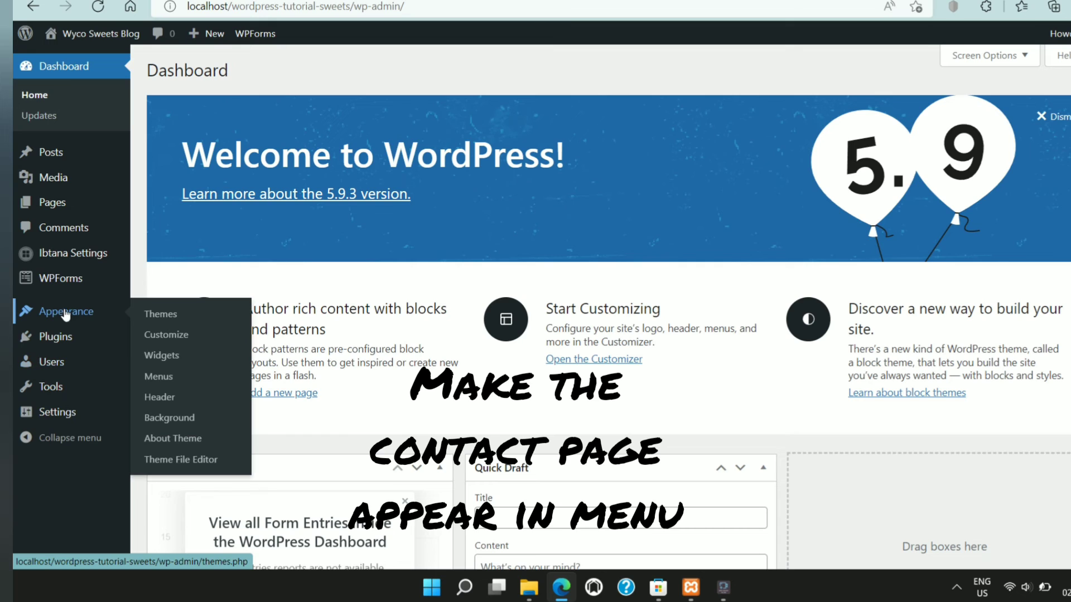
{"action": "left_click", "coordinate": [159, 382]}
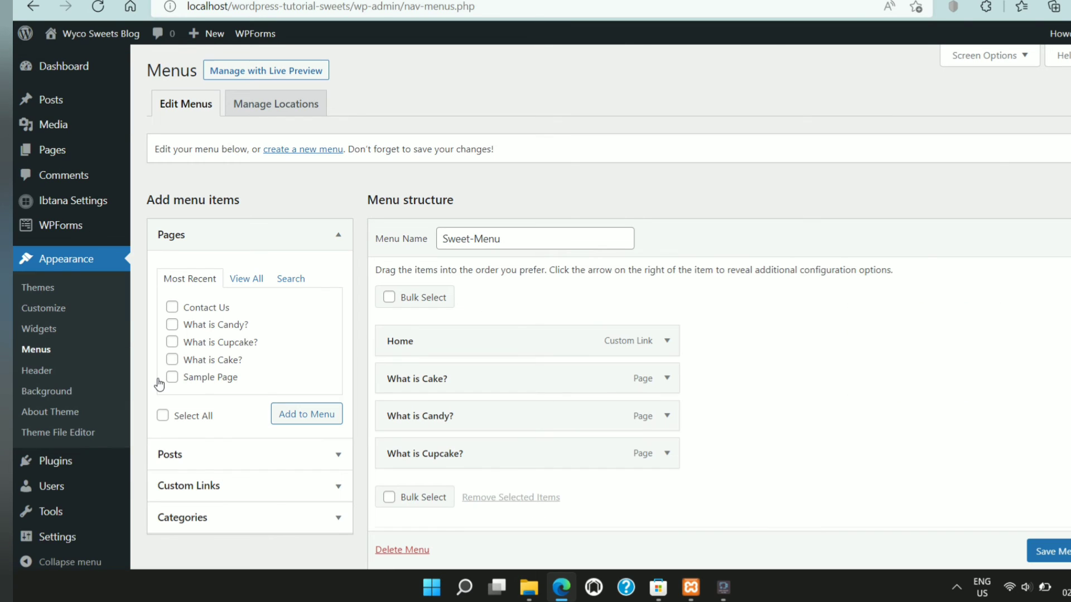
{"action": "left_click", "coordinate": [172, 308]}
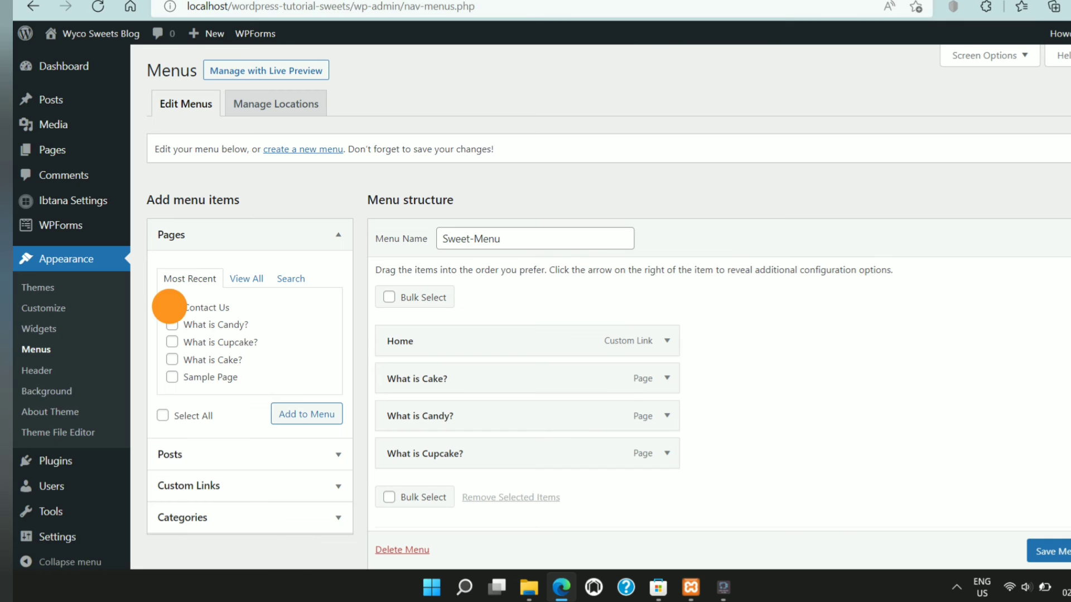
{"action": "left_click", "coordinate": [288, 414]}
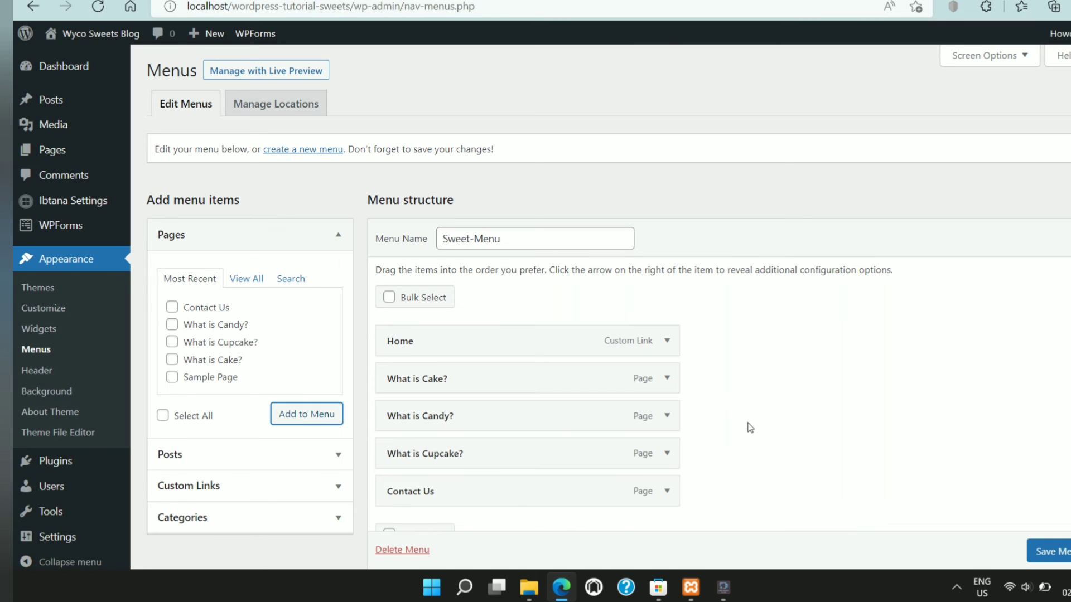
Step: Save Sweet-Menu and open the live Wyco Sweets Blog
{"action": "scroll", "coordinate": [793, 445], "scroll_direction": "down", "scroll_amount": 2}
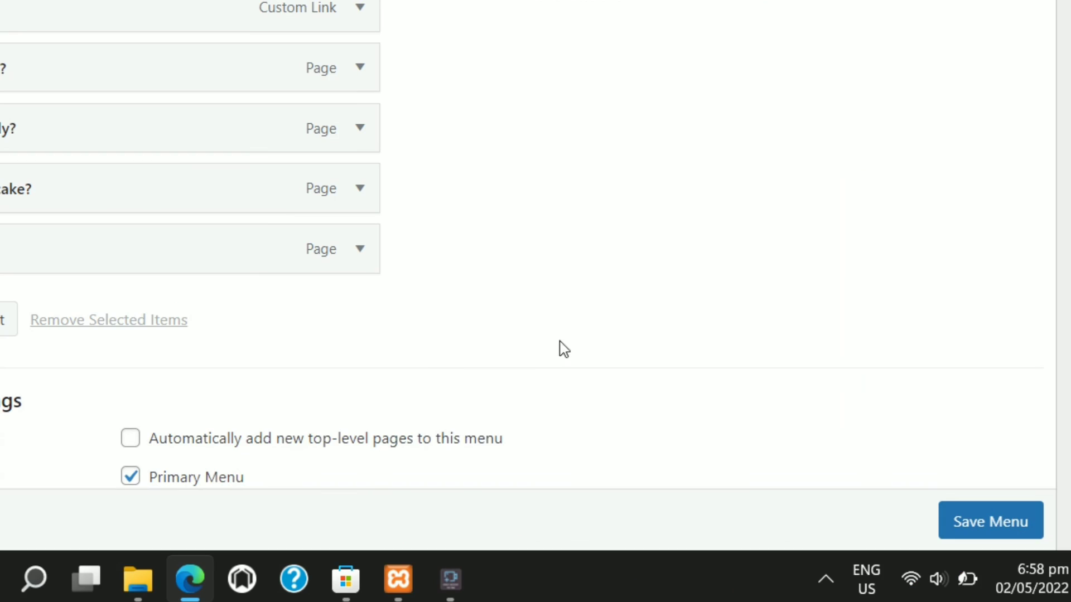
{"action": "left_click", "coordinate": [963, 528]}
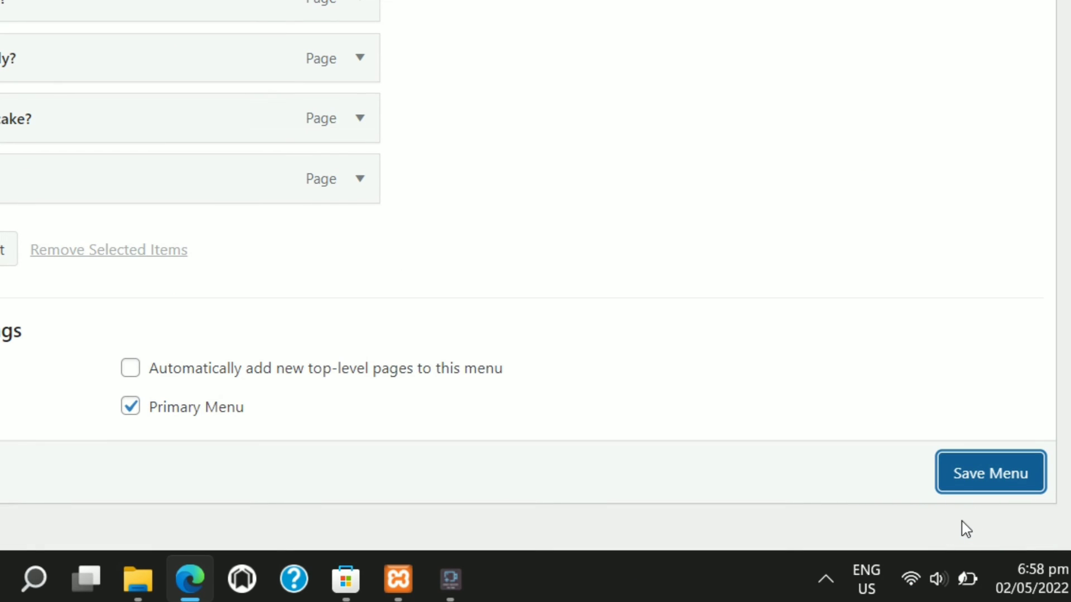
{"action": "left_click", "coordinate": [973, 482]}
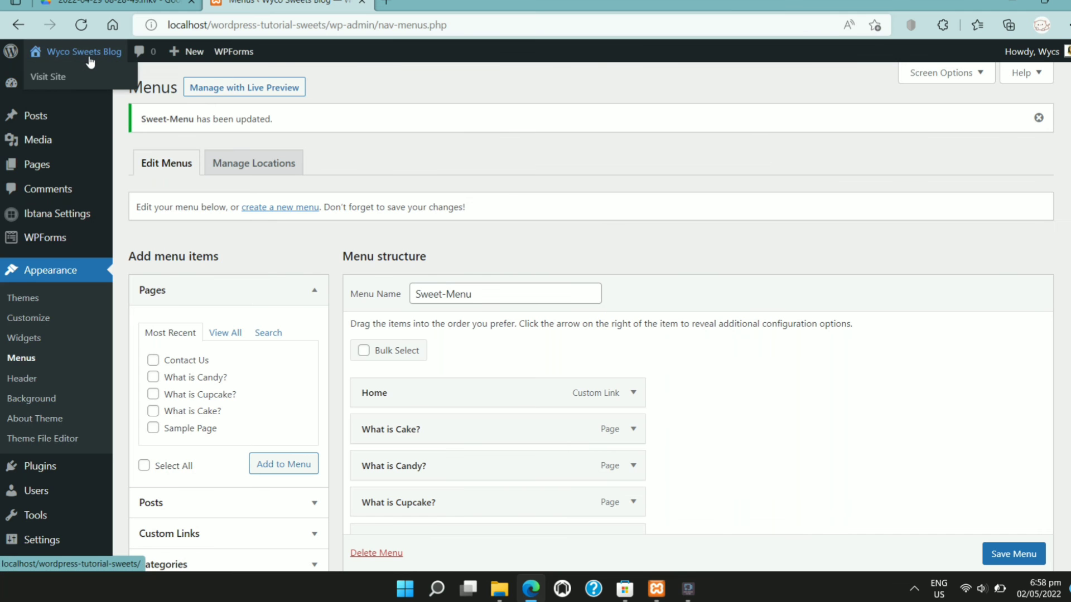
{"action": "left_click", "coordinate": [85, 51]}
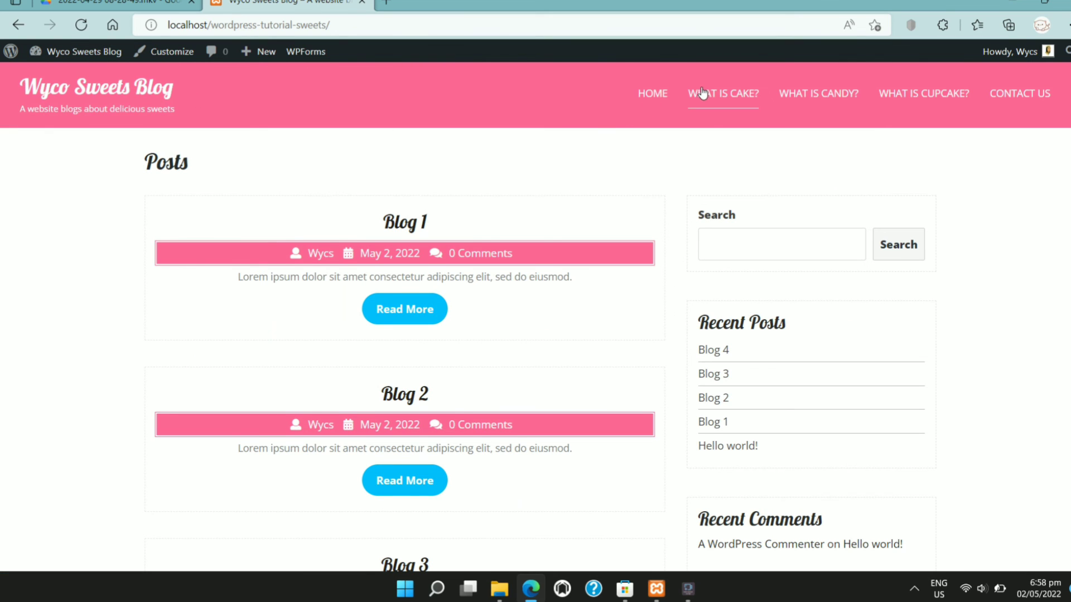
Step: Browse HOME, What is Cake?, What is Candy? and What is Cupcake? pages from the nav bar
{"action": "left_click", "coordinate": [656, 94]}
{"action": "left_click", "coordinate": [707, 94]}
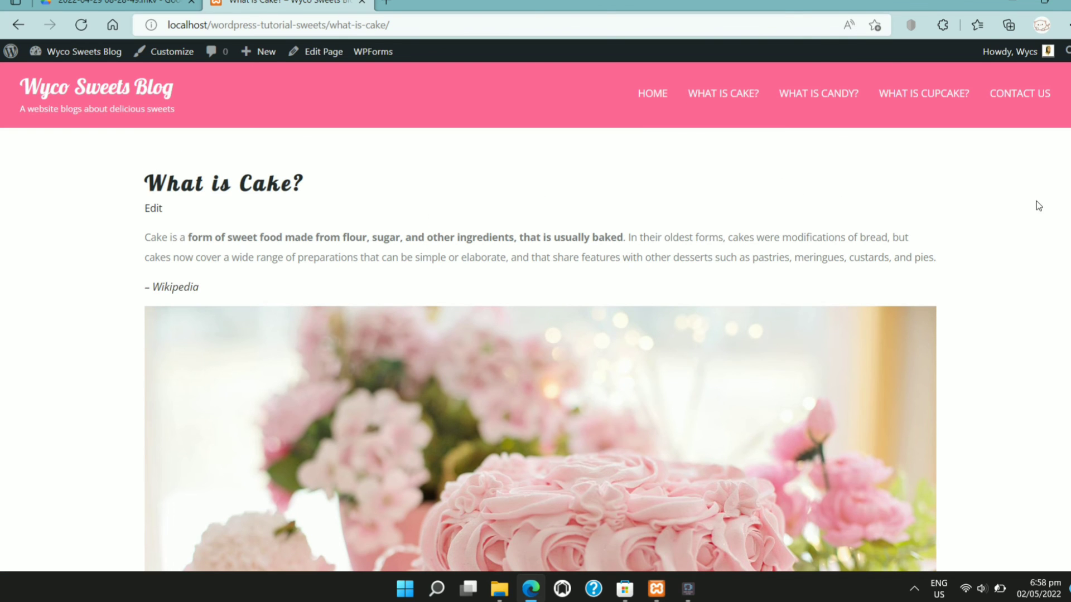
{"action": "scroll", "coordinate": [1002, 300], "scroll_direction": "down", "scroll_amount": 6}
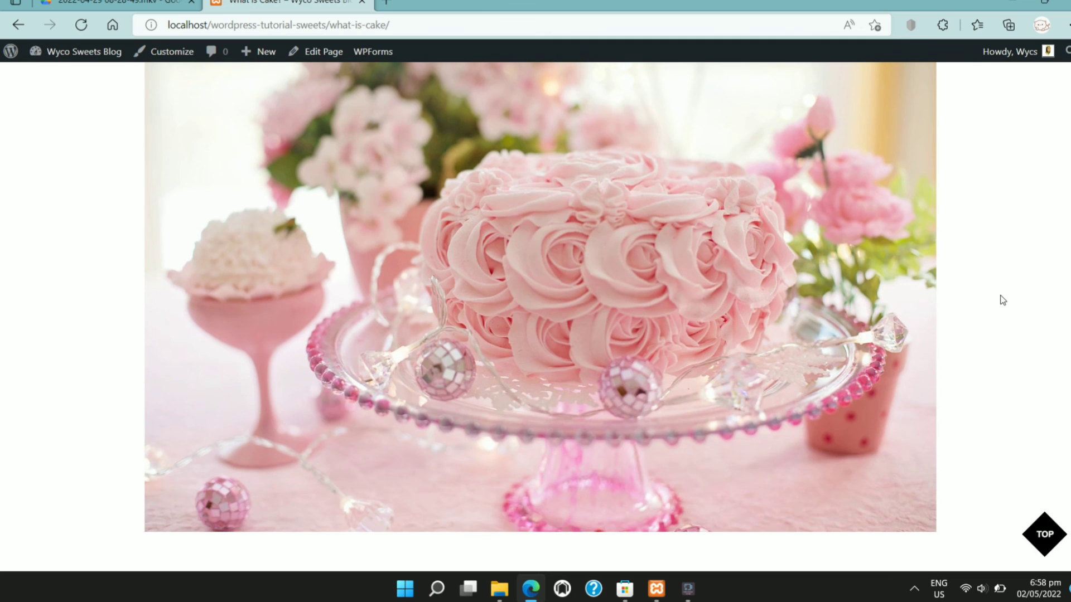
{"action": "scroll", "coordinate": [1002, 300], "scroll_direction": "up", "scroll_amount": 6}
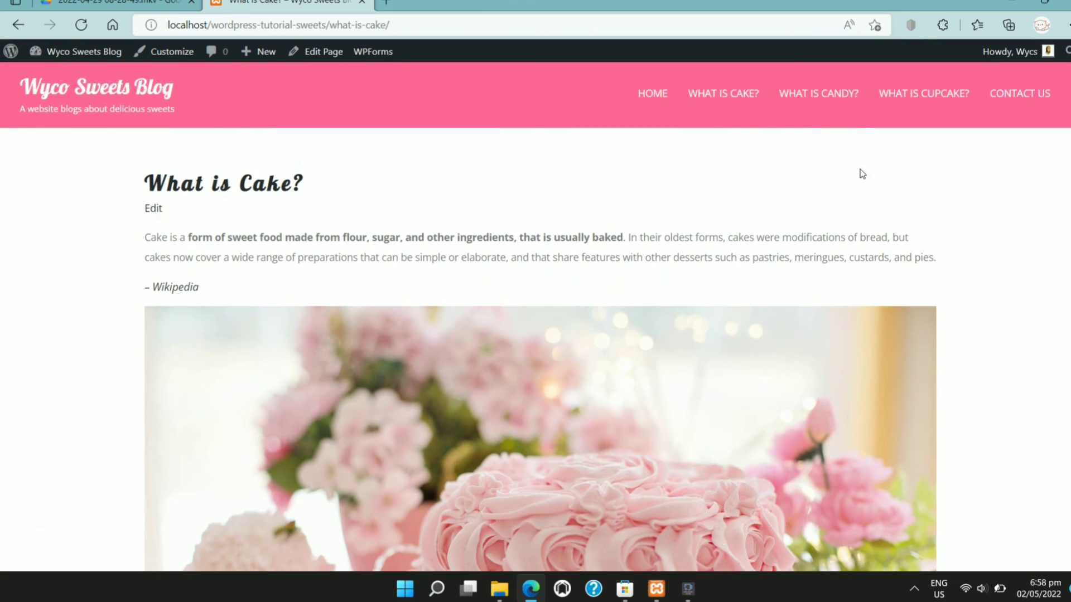
{"action": "left_click", "coordinate": [812, 95]}
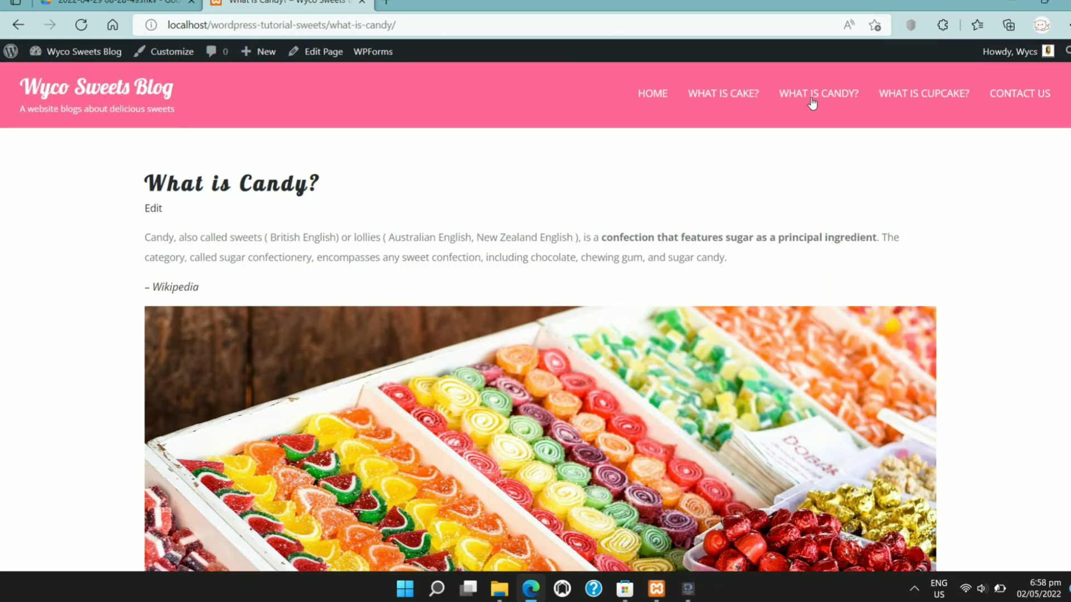
{"action": "scroll", "coordinate": [1023, 278], "scroll_direction": "down", "scroll_amount": 6}
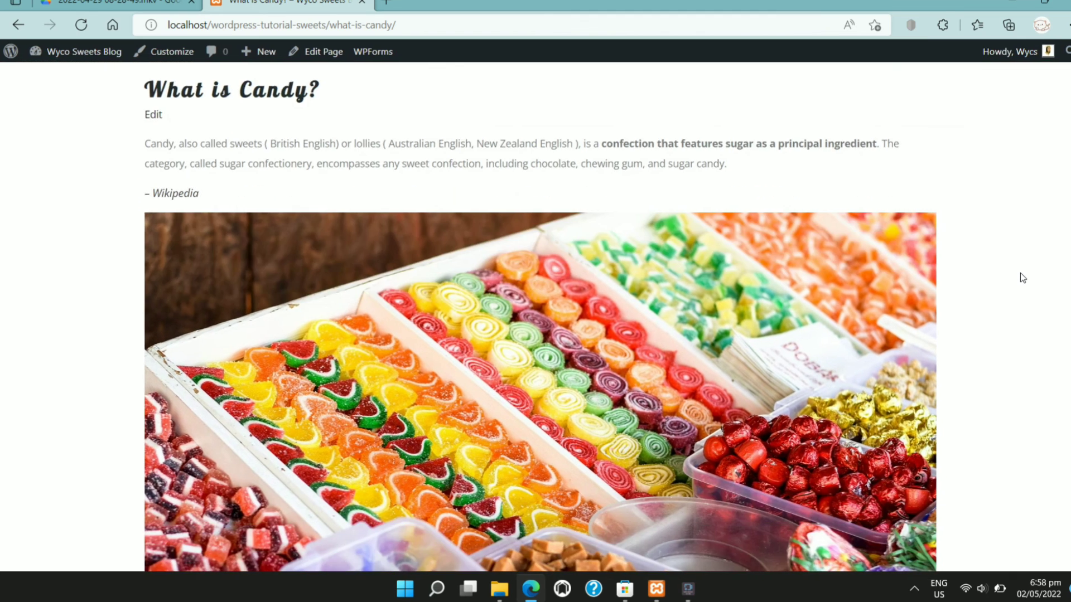
{"action": "scroll", "coordinate": [1023, 278], "scroll_direction": "up", "scroll_amount": 6}
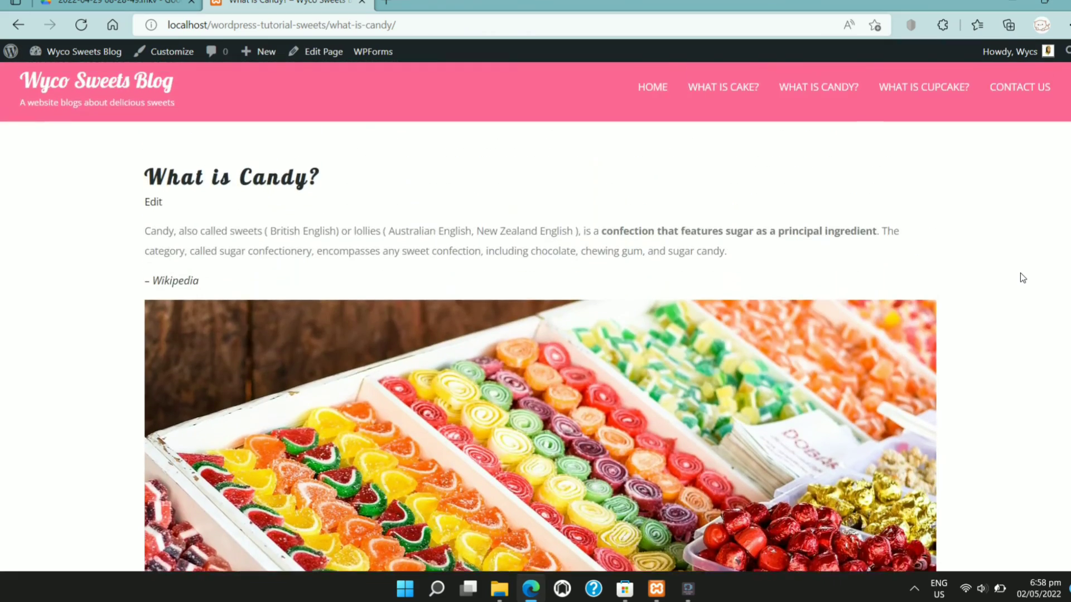
{"action": "left_click", "coordinate": [894, 105]}
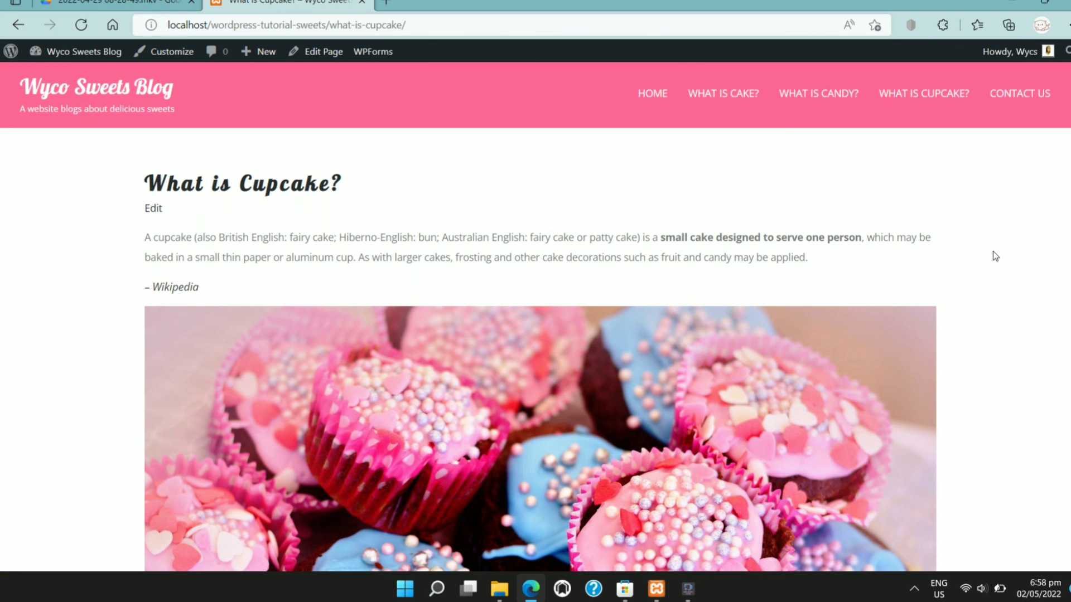
{"action": "scroll", "coordinate": [997, 260], "scroll_direction": "down", "scroll_amount": 8}
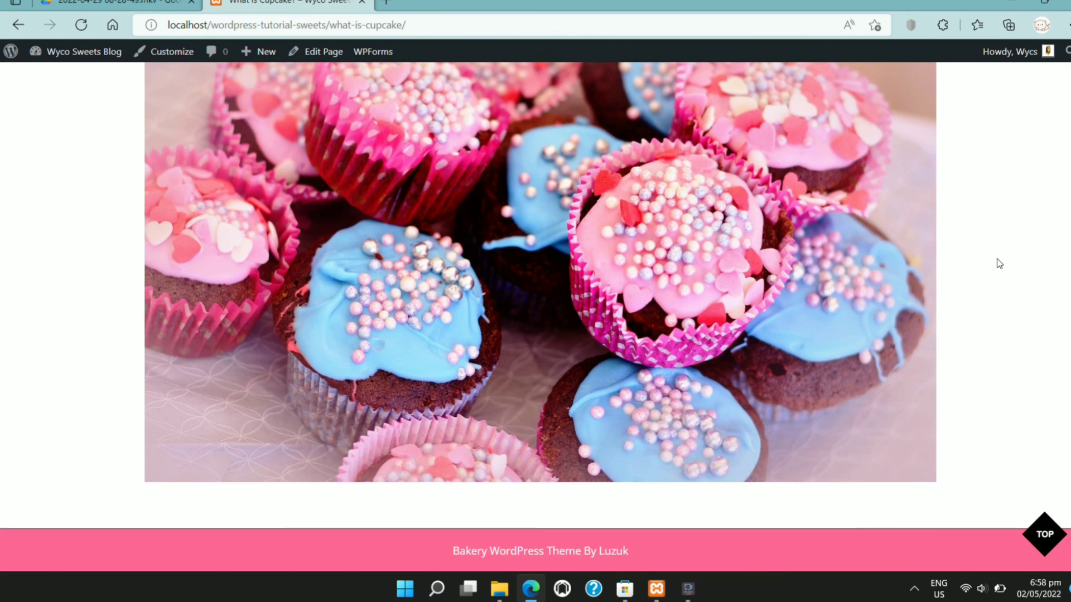
{"action": "scroll", "coordinate": [998, 262], "scroll_direction": "up", "scroll_amount": 8}
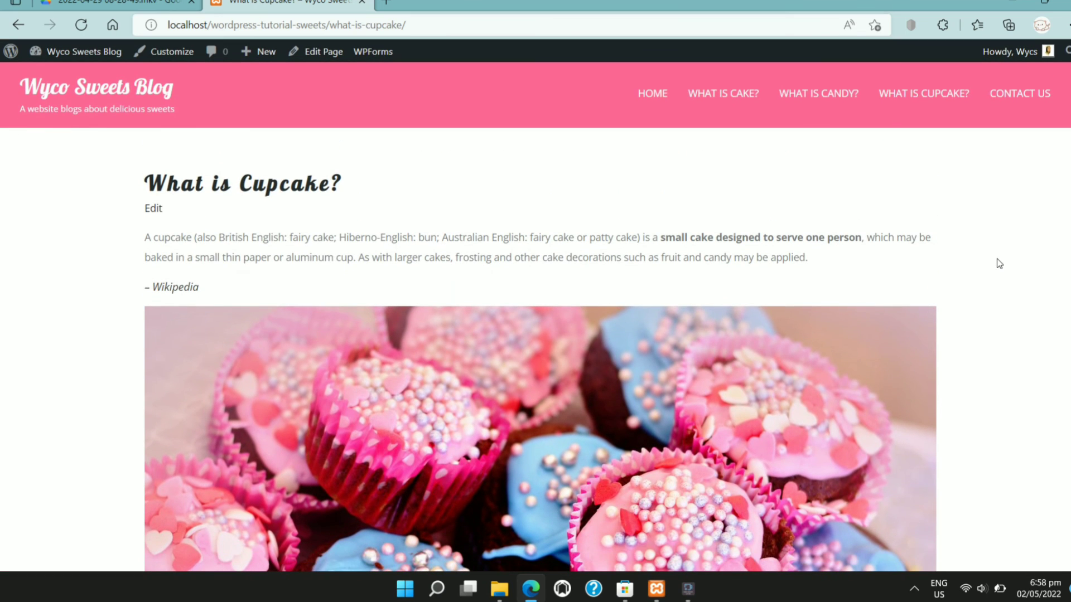
Step: Open CONTACT US and submit the empty form to check required-field validation
{"action": "left_click", "coordinate": [1016, 94]}
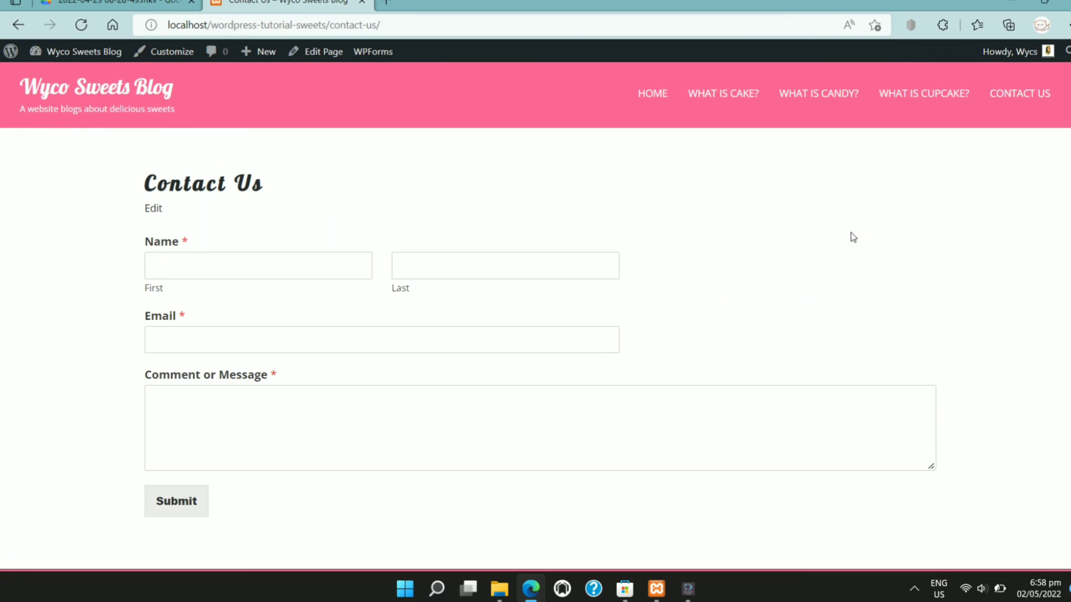
{"action": "scroll", "coordinate": [841, 273], "scroll_direction": "down", "scroll_amount": 1}
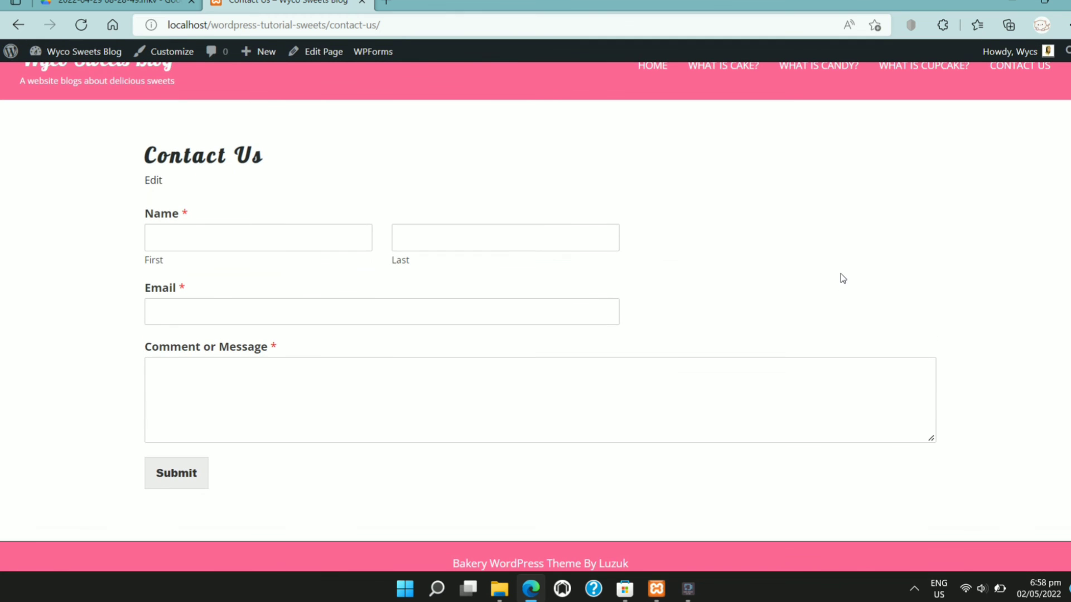
{"action": "left_click", "coordinate": [191, 471]}
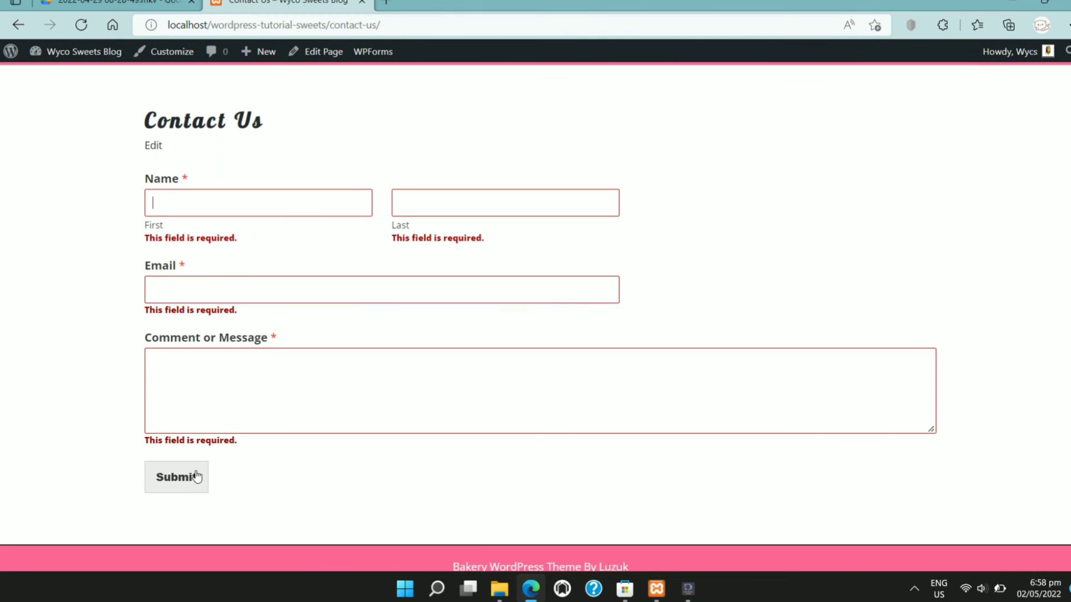
Step: Fill the form with a test first name, last name, e-mail address and message
{"action": "type", "text": "s"}
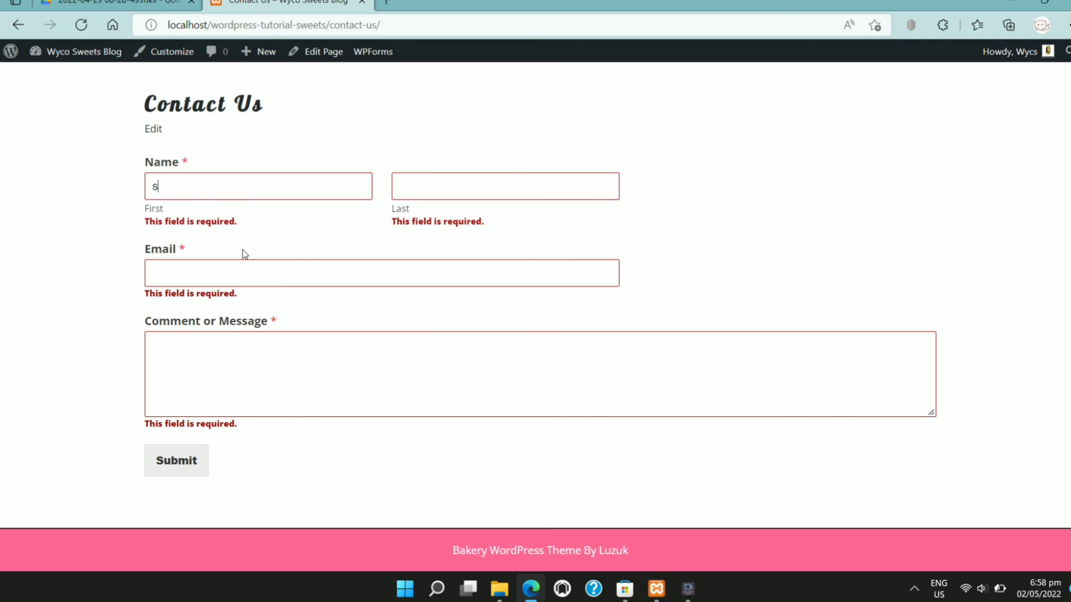
{"action": "type", "text": "sfsdf"}
{"action": "left_click", "coordinate": [436, 188]}
{"action": "type", "text": "sfdsf"}
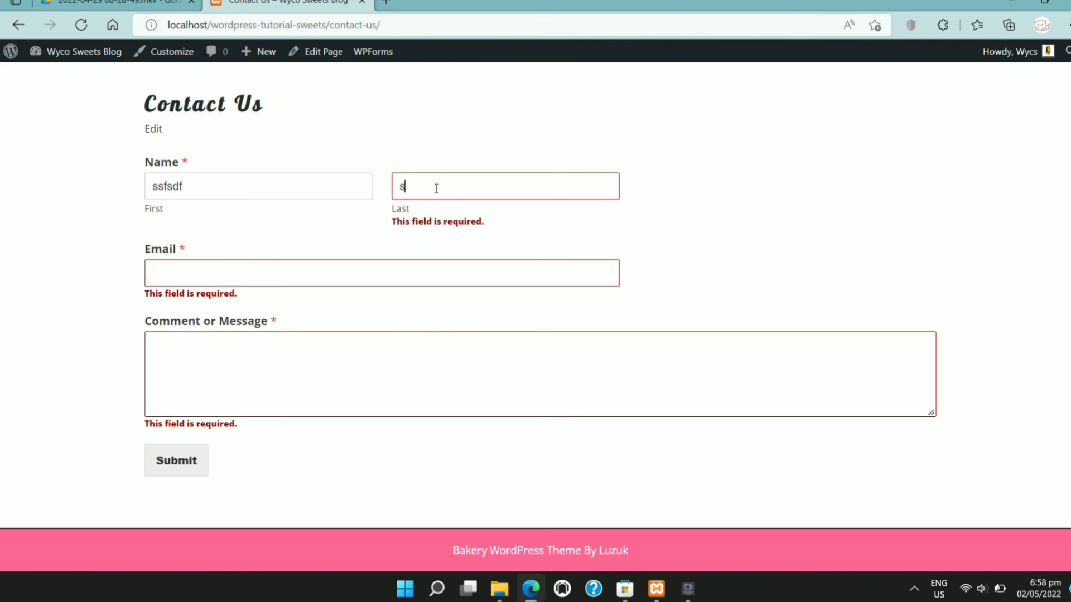
{"action": "left_click", "coordinate": [330, 263]}
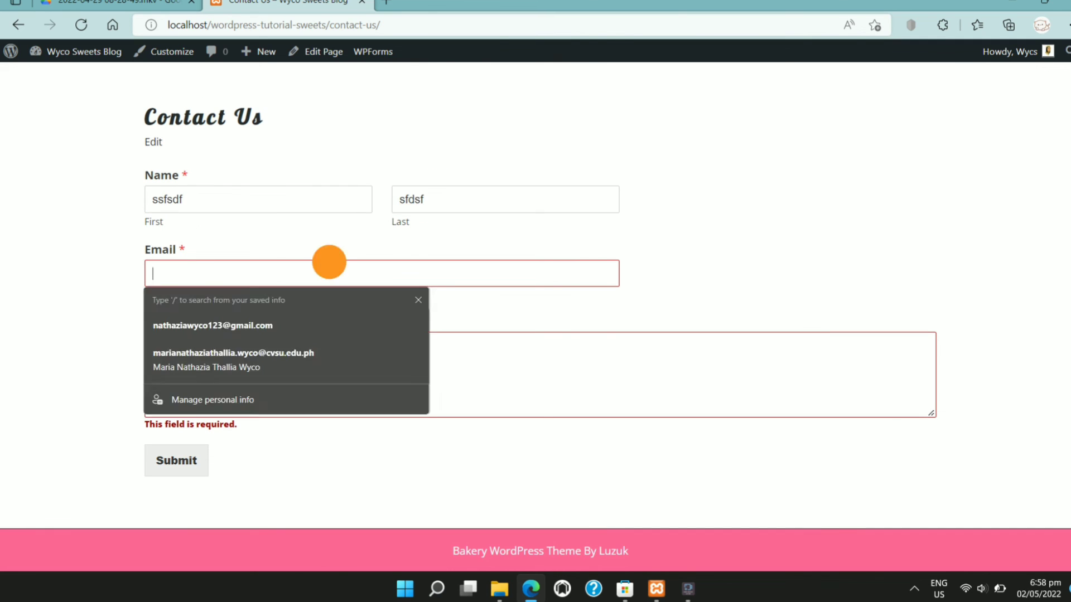
{"action": "type", "text": "sfsdfsd@gmail"}
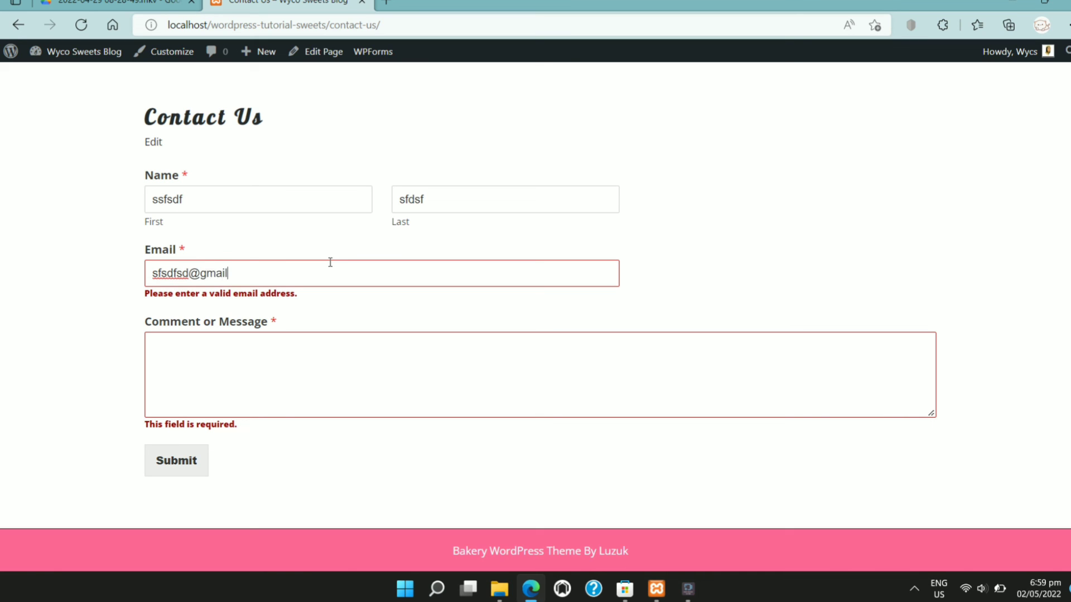
{"action": "type", "text": ".com"}
{"action": "left_click", "coordinate": [260, 365]}
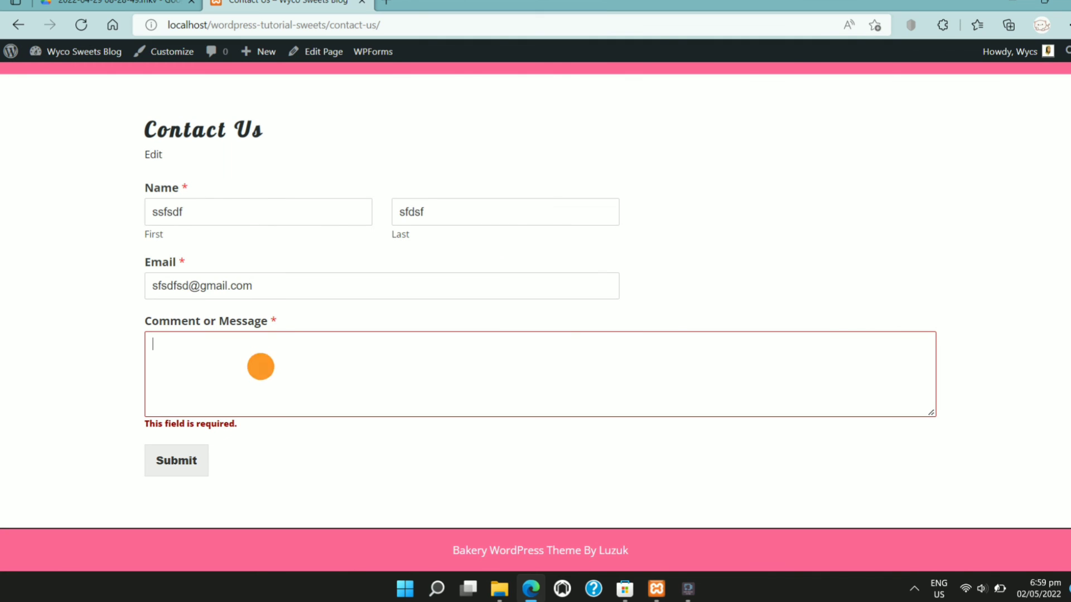
{"action": "type", "text": "sdsd"}
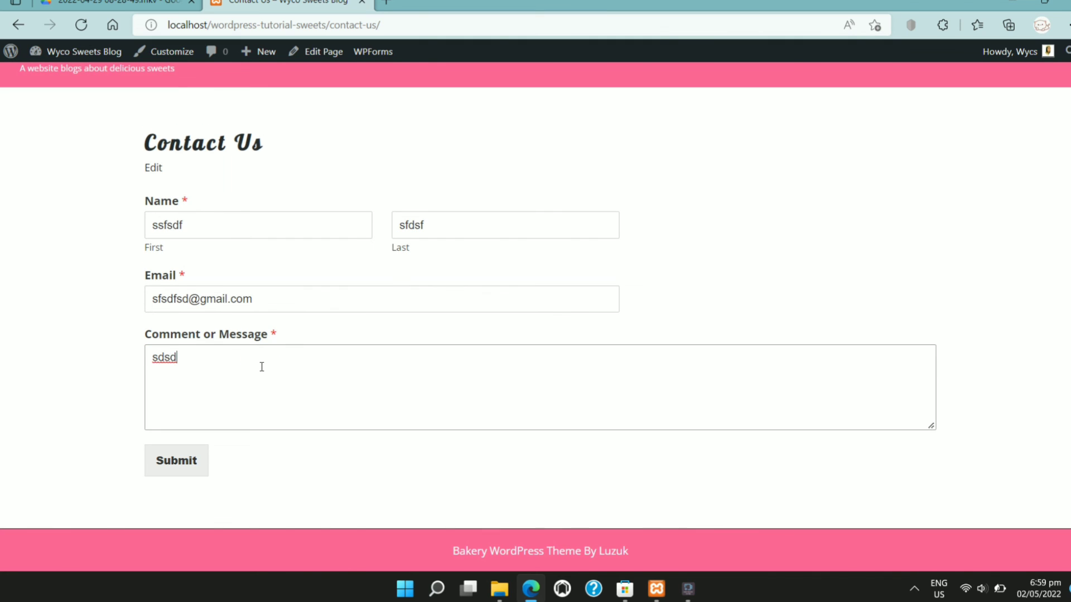
Step: Submit the contact form, see the thank-you confirmation, and return to HOME
{"action": "scroll", "coordinate": [261, 367], "scroll_direction": "up", "scroll_amount": 1}
{"action": "left_click", "coordinate": [176, 502]}
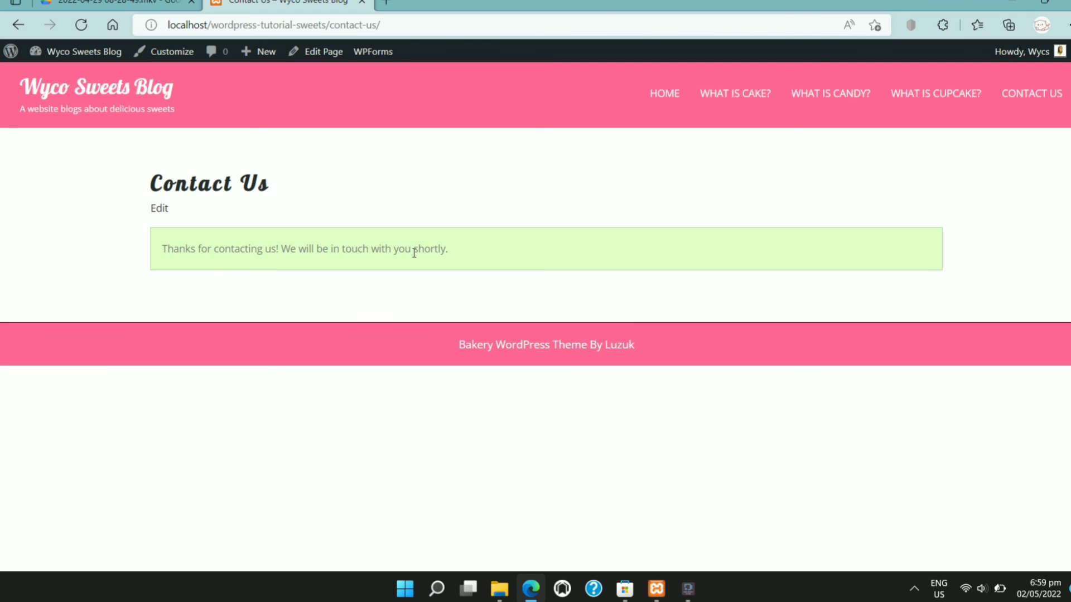
{"action": "scroll", "coordinate": [421, 365], "scroll_direction": "down", "scroll_amount": 1}
{"action": "scroll", "coordinate": [420, 369], "scroll_direction": "up", "scroll_amount": 1}
{"action": "left_click", "coordinate": [664, 94]}
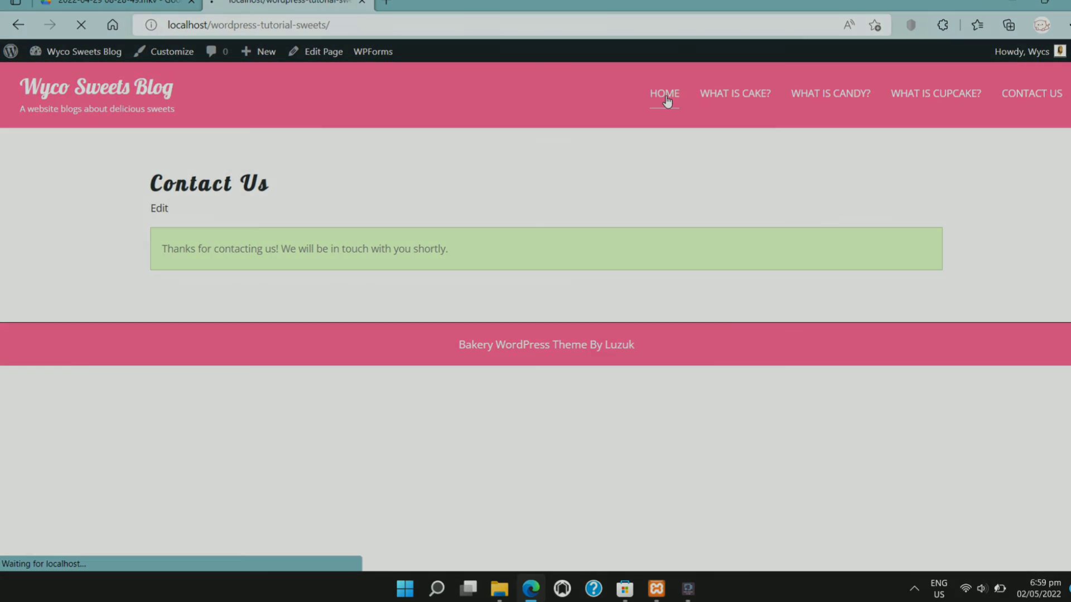